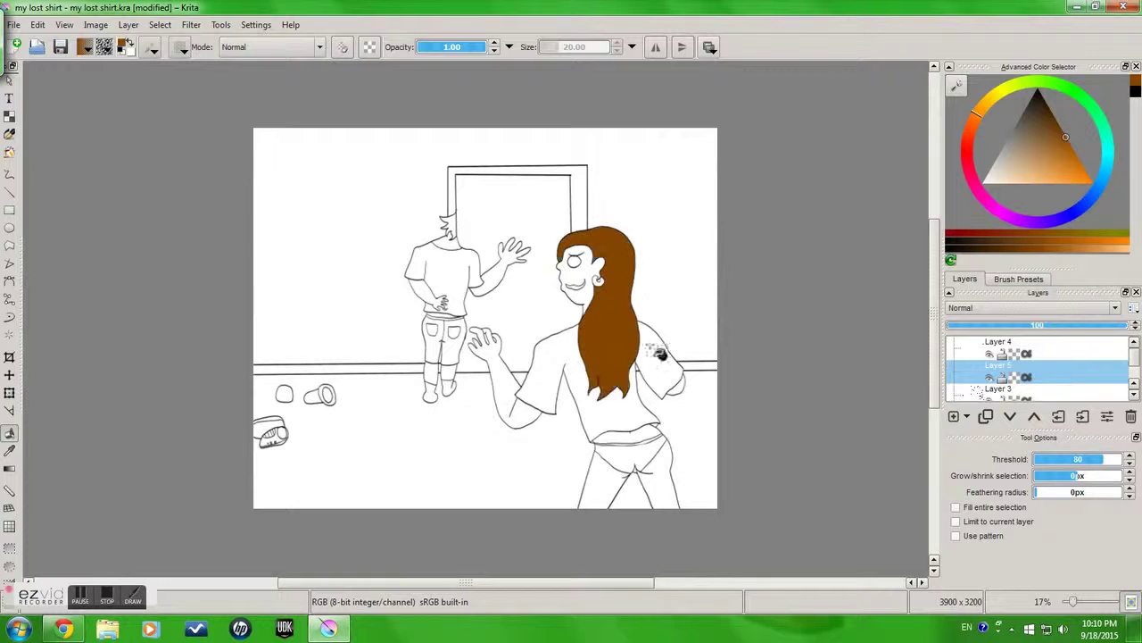
Fill the torso and sleeves of the long-haired woman's shirt with dark red.
{"action": "left_click", "coordinate": [968, 134]}
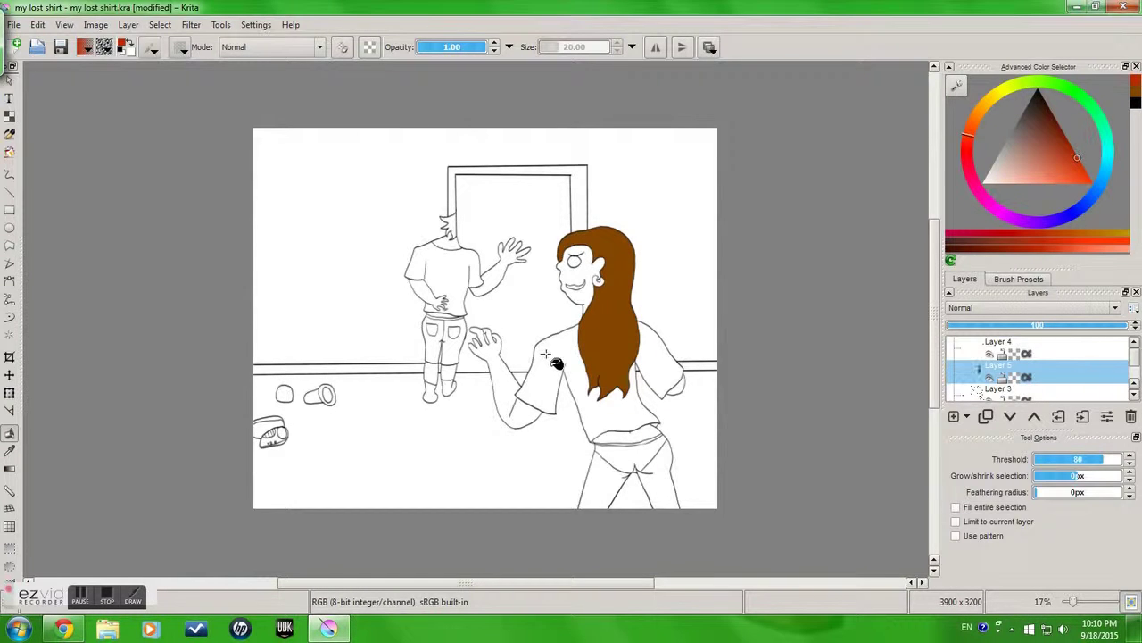
{"action": "left_click", "coordinate": [546, 355]}
{"action": "left_click", "coordinate": [665, 360]}
Fill the woman's face and bare arms with a pale peach skin tone.
{"action": "left_click", "coordinate": [982, 106]}
{"action": "left_click", "coordinate": [1008, 183]}
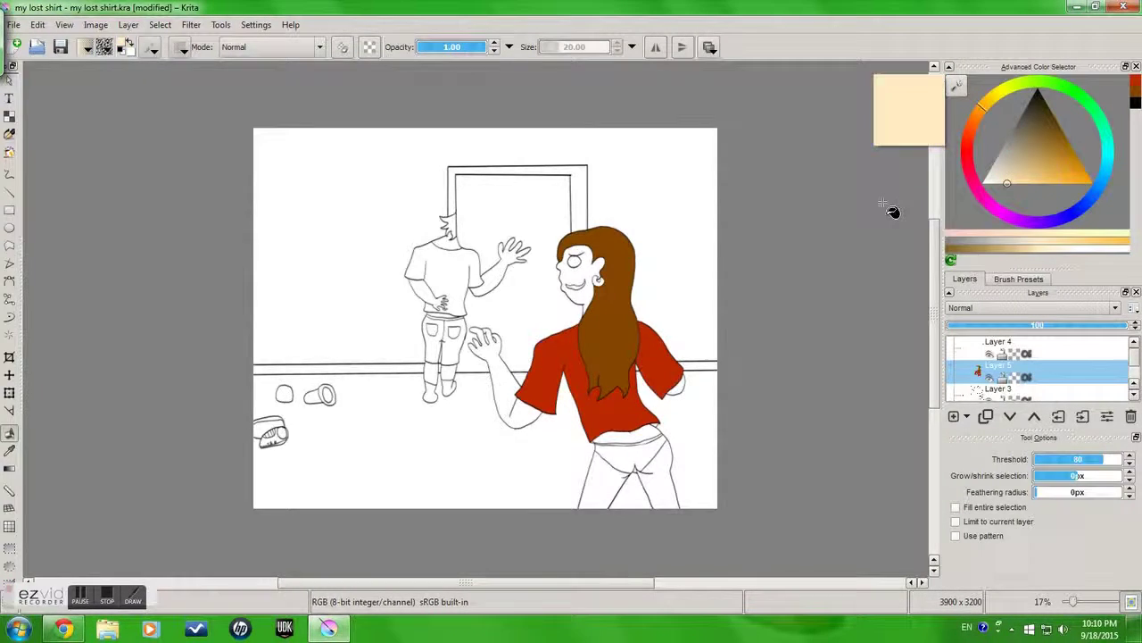
{"action": "scroll", "coordinate": [571, 265], "scroll_direction": "up", "scroll_amount": 2}
{"action": "left_click", "coordinate": [591, 277]}
{"action": "left_click", "coordinate": [790, 510]}
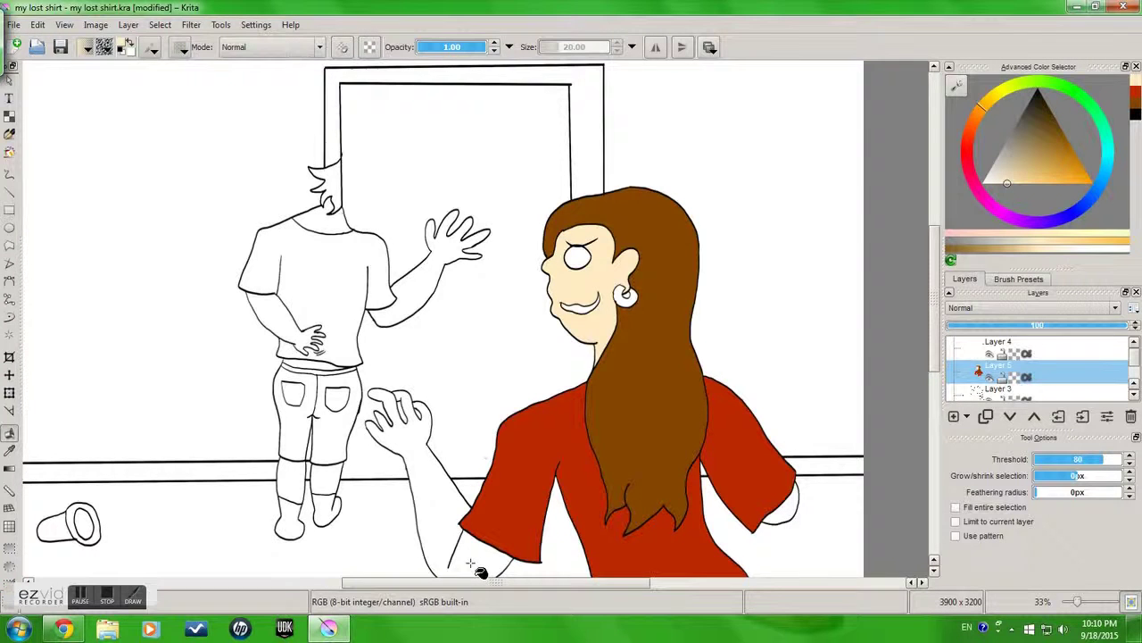
Fill the small gap inside the woman's earring with the skin tone and the earring itself with bright yellow.
{"action": "scroll", "coordinate": [631, 288], "scroll_direction": "up", "scroll_amount": 4}
{"action": "left_click", "coordinate": [613, 315]}
{"action": "left_click", "coordinate": [995, 95]}
{"action": "left_click", "coordinate": [1090, 183]}
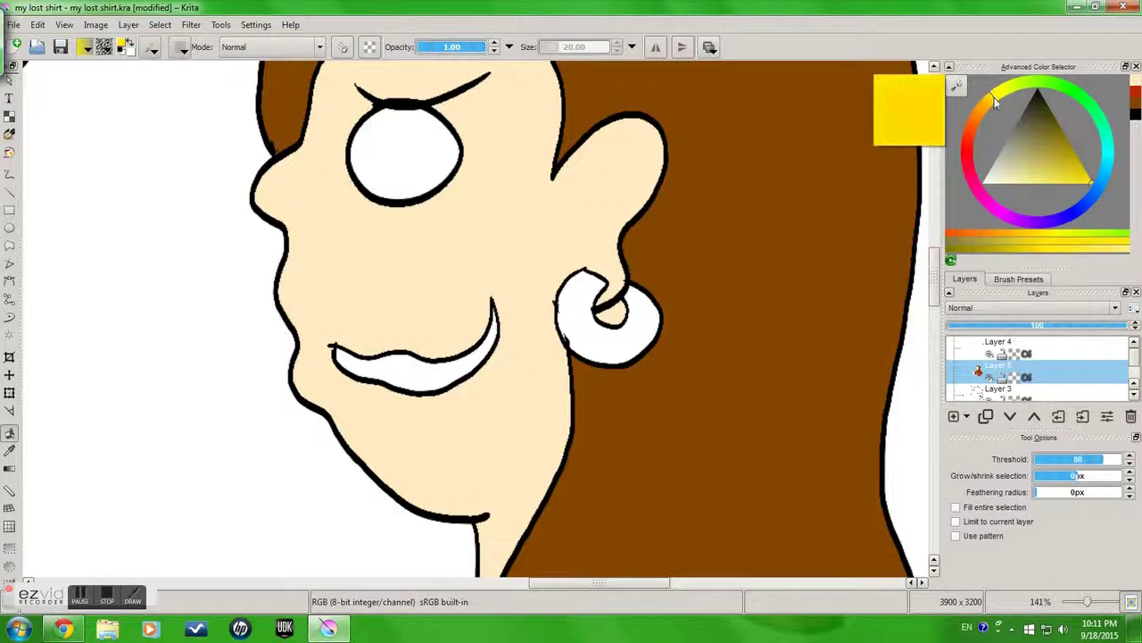
{"action": "scroll", "coordinate": [727, 331], "scroll_direction": "down", "scroll_amount": 3}
{"action": "left_click", "coordinate": [658, 334]}
Sample the skin tone from the woman's arm and fill her exposed lower back and both legs with it.
{"action": "left_click_drag", "start_coordinate": [935, 270], "coordinate": [932, 387]}
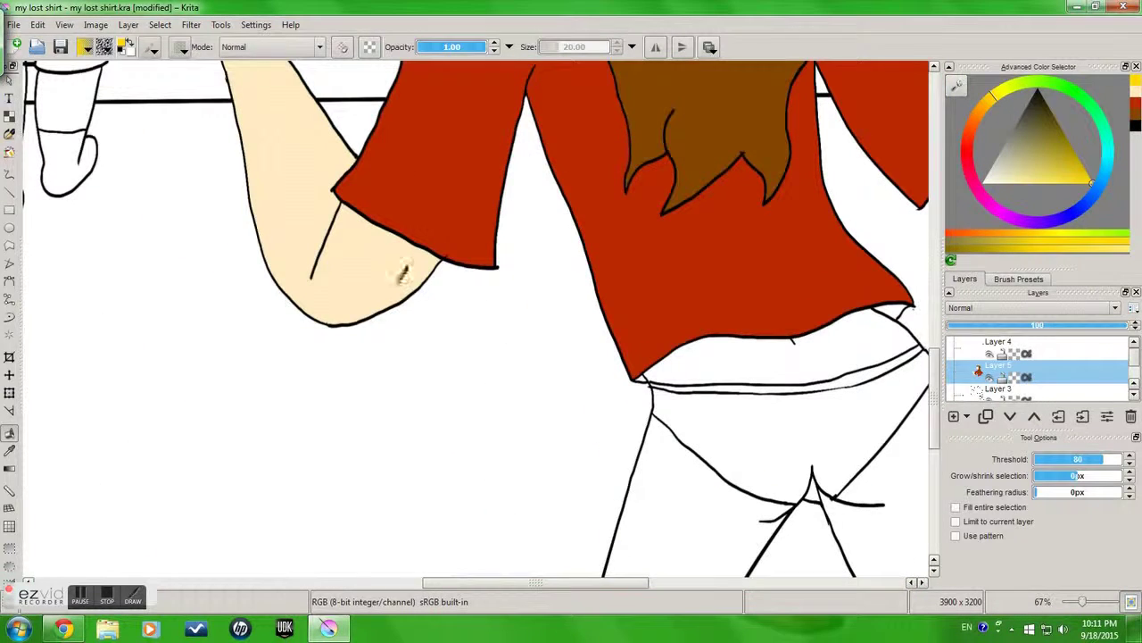
{"action": "left_click", "coordinate": [396, 285], "text": "ctrl"}
{"action": "left_click", "coordinate": [696, 505]}
{"action": "left_click_drag", "start_coordinate": [584, 582], "coordinate": [638, 583]}
{"action": "left_click", "coordinate": [671, 529]}
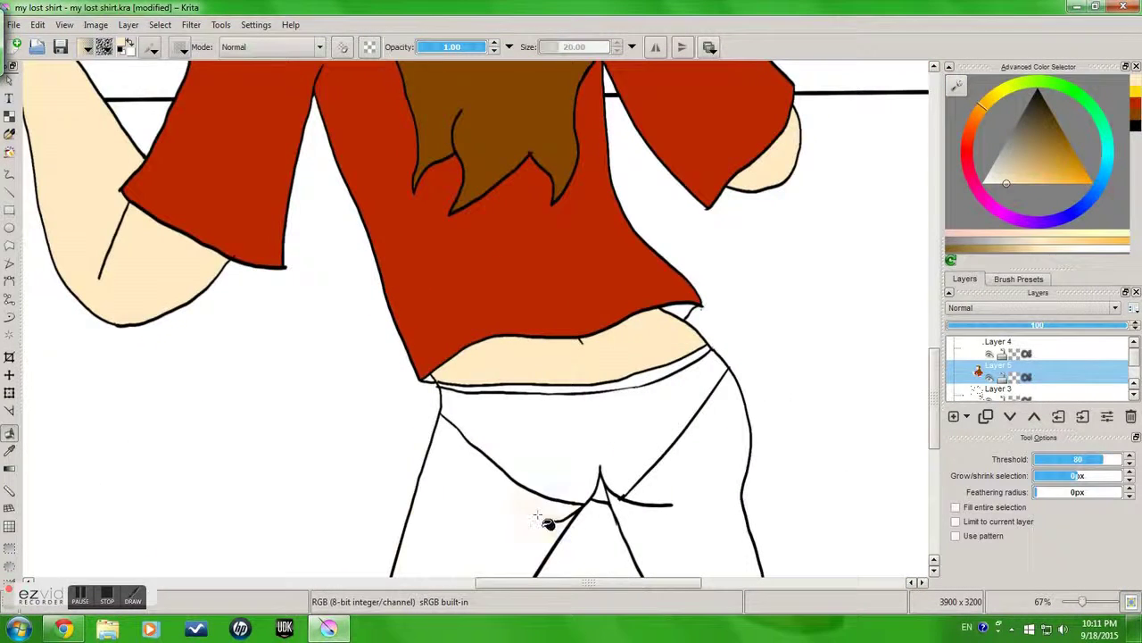
Fill the two inner folds at the hem of the woman's shirt with a darker shade of its red.
{"action": "left_click", "coordinate": [432, 349], "text": "ctrl"}
{"action": "left_click", "coordinate": [1060, 125]}
{"action": "left_click", "coordinate": [430, 379]}
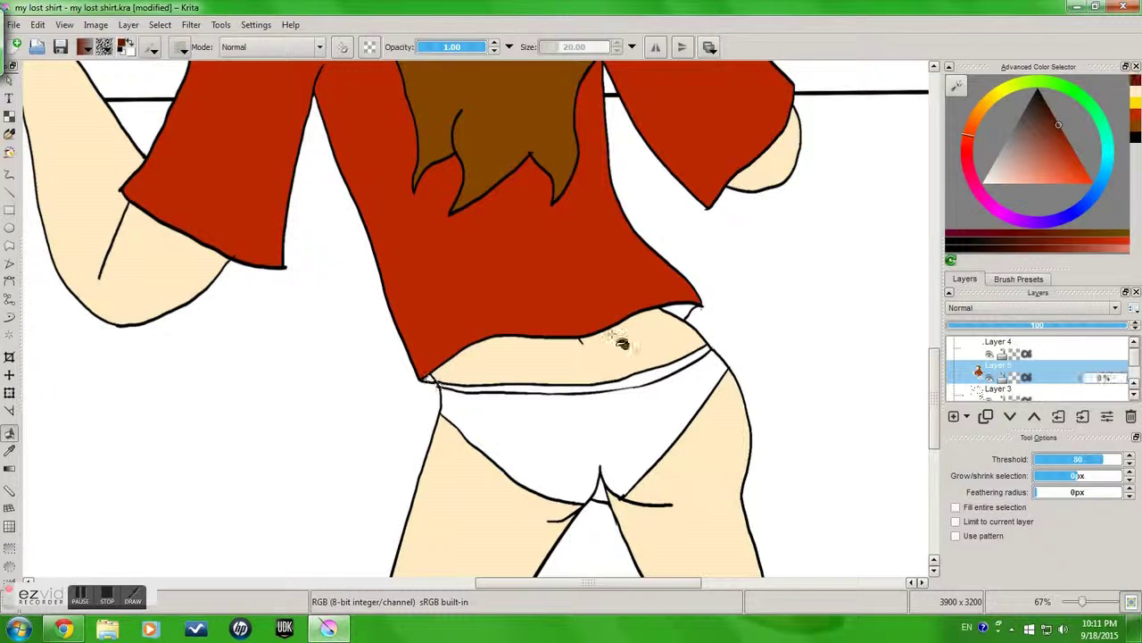
{"action": "left_click", "coordinate": [680, 311]}
Fill the waistband of the woman's briefs with black and the briefs with deep red.
{"action": "left_click_drag", "start_coordinate": [1073, 155], "coordinate": [1037, 87]}
{"action": "left_click", "coordinate": [659, 383]}
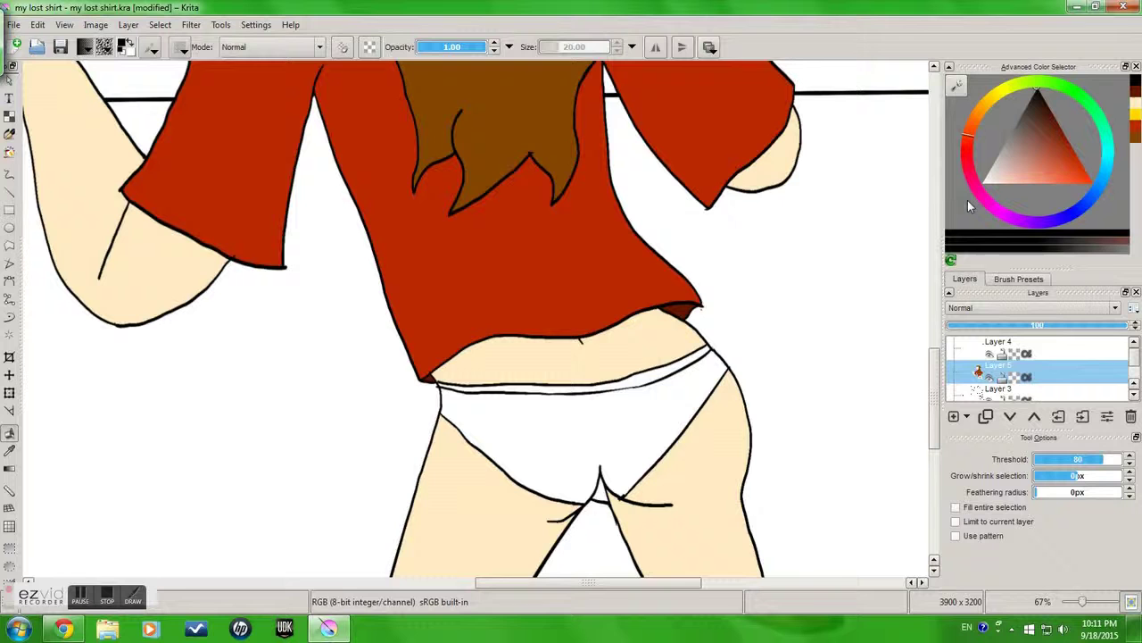
{"action": "left_click_drag", "start_coordinate": [1067, 143], "coordinate": [1067, 140]}
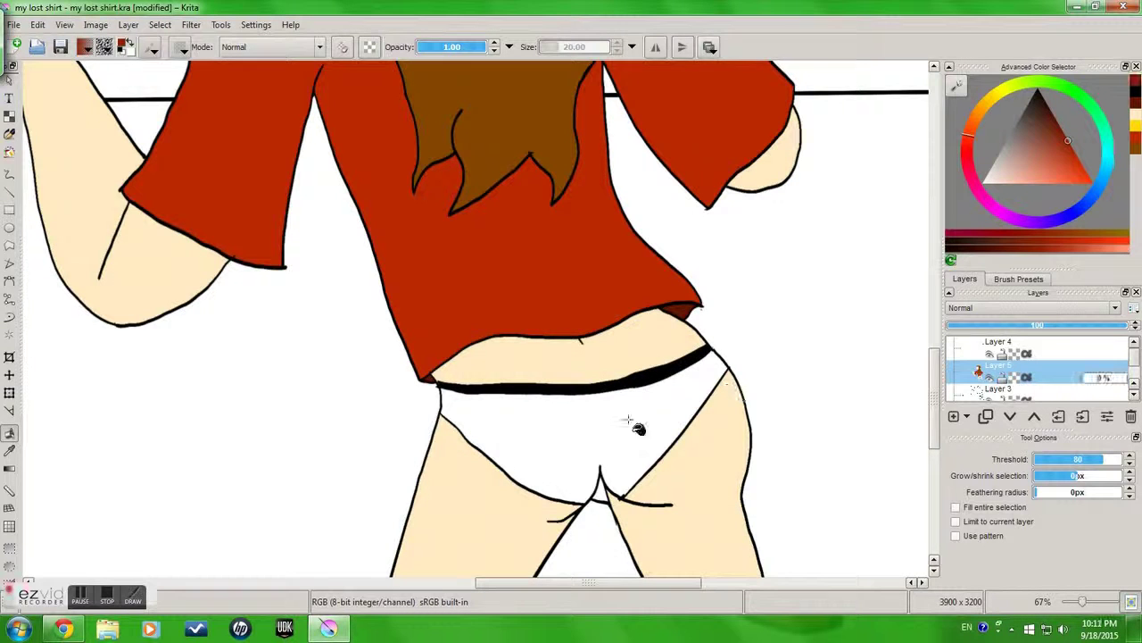
{"action": "left_click", "coordinate": [600, 501]}
{"action": "scroll", "coordinate": [735, 402], "scroll_direction": "down", "scroll_amount": 3}
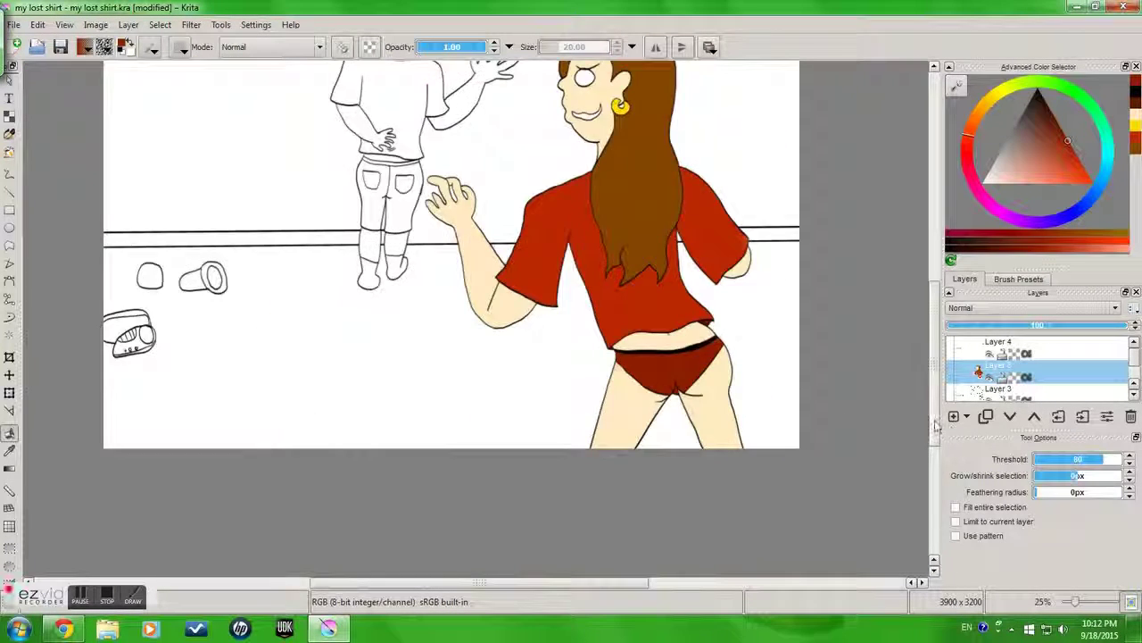
Fill the man's shirt with light mauve purple.
{"action": "scroll", "coordinate": [935, 435], "scroll_direction": "up", "scroll_amount": 3}
{"action": "left_click_drag", "start_coordinate": [987, 103], "coordinate": [993, 206]}
{"action": "mouse_move", "coordinate": [1028, 171]}
{"action": "left_mouse_down"}
{"action": "mouse_move", "coordinate": [1007, 168]}
{"action": "mouse_move", "coordinate": [1020, 182]}
{"action": "mouse_move", "coordinate": [1010, 182]}
{"action": "left_mouse_up"}
{"action": "left_click", "coordinate": [374, 288]}
Fill the man's hair with soft yellow.
{"action": "left_click", "coordinate": [991, 97]}
{"action": "left_click", "coordinate": [1022, 174]}
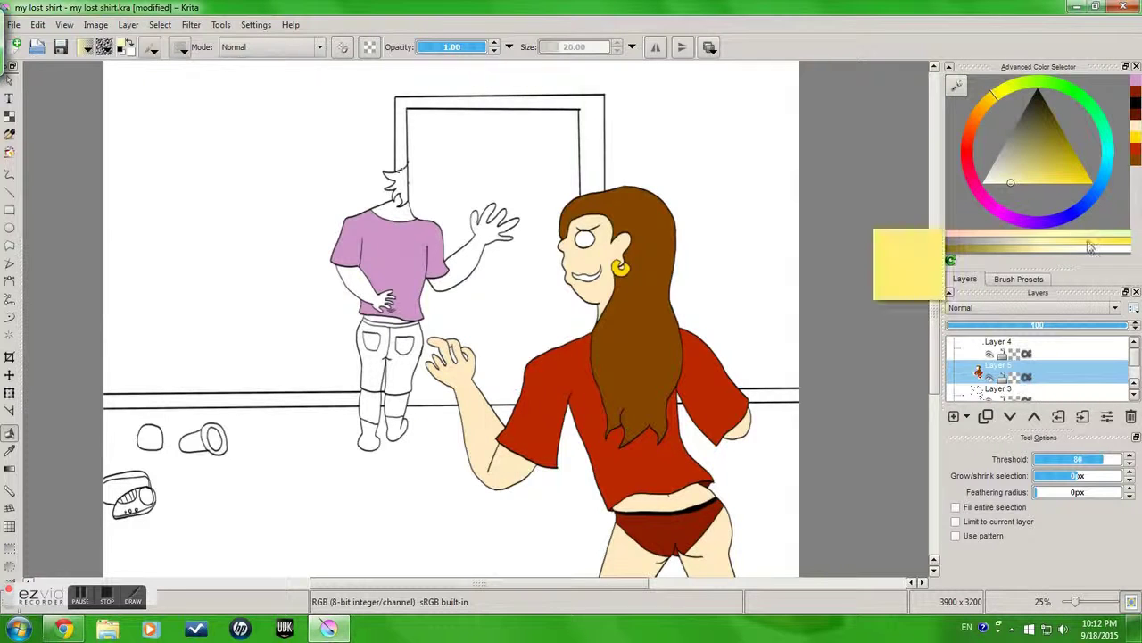
{"action": "left_click_drag", "start_coordinate": [1086, 241], "coordinate": [1072, 249]}
{"action": "left_click", "coordinate": [399, 181]}
Fill the man's arms, neck, bare waist and lower legs with a pale cream skin tone.
{"action": "scroll", "coordinate": [363, 177], "scroll_direction": "up", "scroll_amount": 4}
{"action": "left_click", "coordinate": [1002, 183]}
{"action": "left_click", "coordinate": [857, 396]}
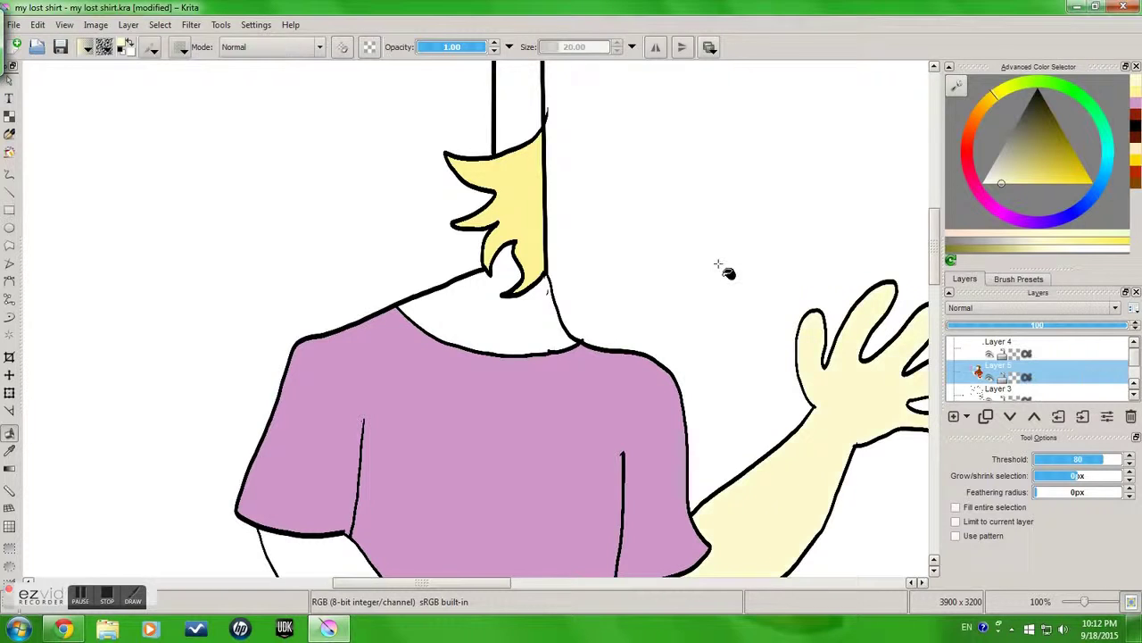
{"action": "scroll", "coordinate": [893, 357], "scroll_direction": "down", "scroll_amount": 7}
{"action": "left_click", "coordinate": [933, 379]}
{"action": "left_click", "coordinate": [500, 232]}
{"action": "left_click", "coordinate": [397, 236]}
Fill the man's shorts, including the waistband and pockets, with dark blue.
{"action": "left_click", "coordinate": [1085, 204]}
{"action": "left_click_drag", "start_coordinate": [1032, 143], "coordinate": [1046, 143]}
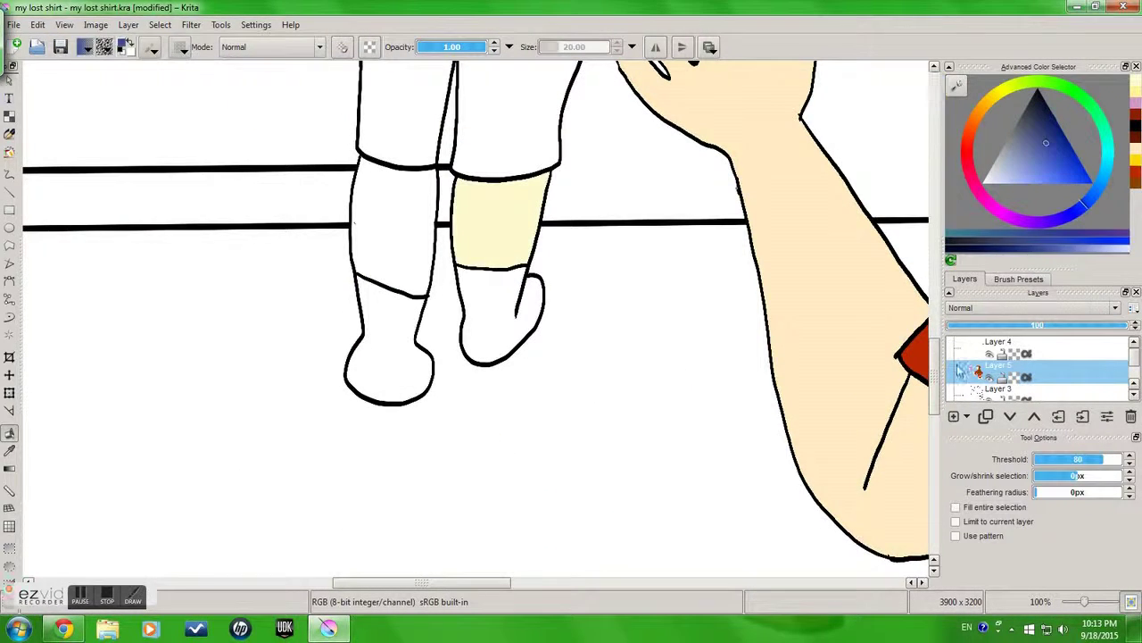
{"action": "scroll", "coordinate": [536, 313], "scroll_direction": "up", "scroll_amount": 5}
{"action": "left_click", "coordinate": [466, 204]}
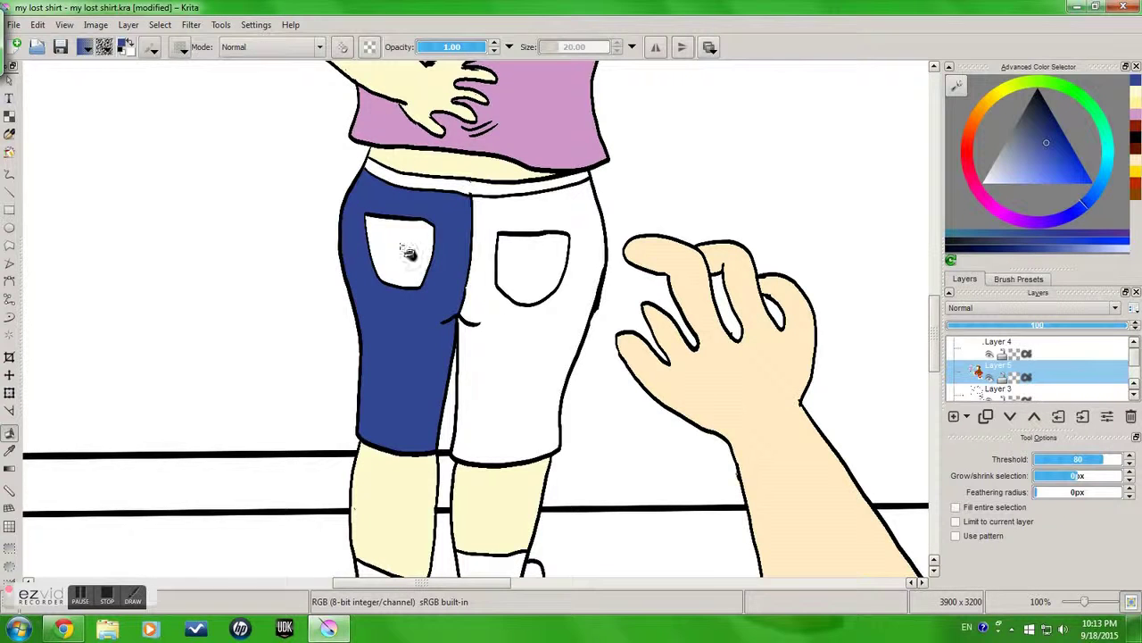
{"action": "left_click", "coordinate": [527, 219]}
{"action": "left_click", "coordinate": [513, 187]}
Fill the man's socks and the woman's eye with white.
{"action": "scroll", "coordinate": [584, 322], "scroll_direction": "down", "scroll_amount": 2}
{"action": "key", "text": "x"}
{"action": "left_click", "coordinate": [497, 466]}
{"action": "left_click_drag", "start_coordinate": [486, 582], "coordinate": [585, 584]}
{"action": "left_click", "coordinate": [575, 82]}
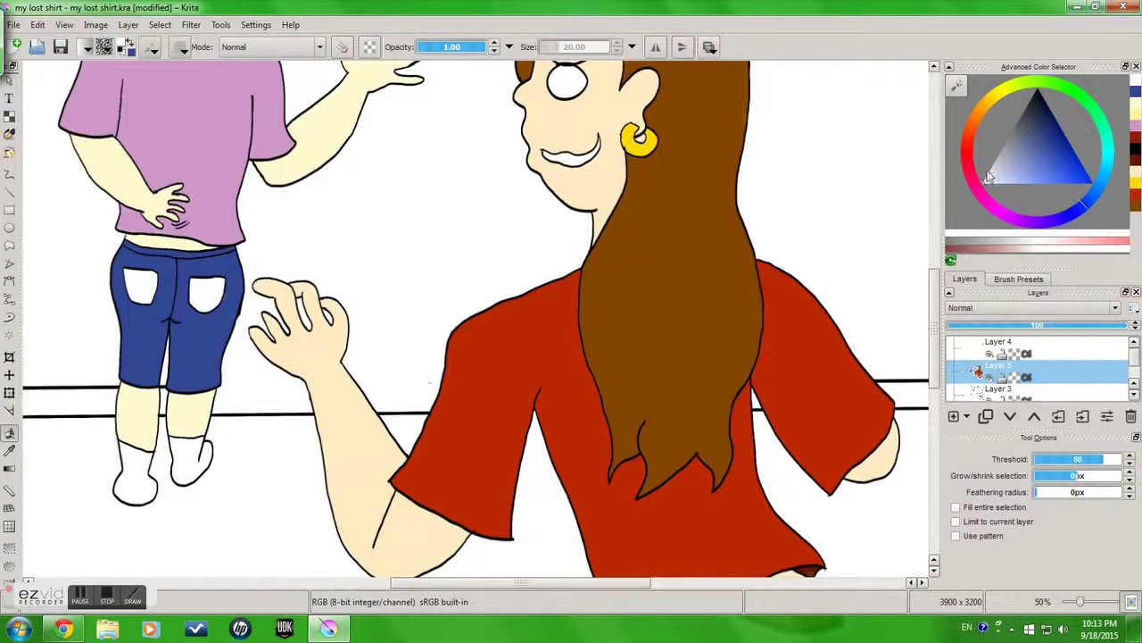
Fill the woman's lips with light pink.
{"action": "left_click", "coordinate": [967, 143]}
{"action": "left_click", "coordinate": [1026, 184]}
{"action": "left_click", "coordinate": [587, 159]}
Add a new layer above Layer 4 and fill the background wall on it with light orange.
{"action": "left_click_drag", "start_coordinate": [934, 328], "coordinate": [939, 283]}
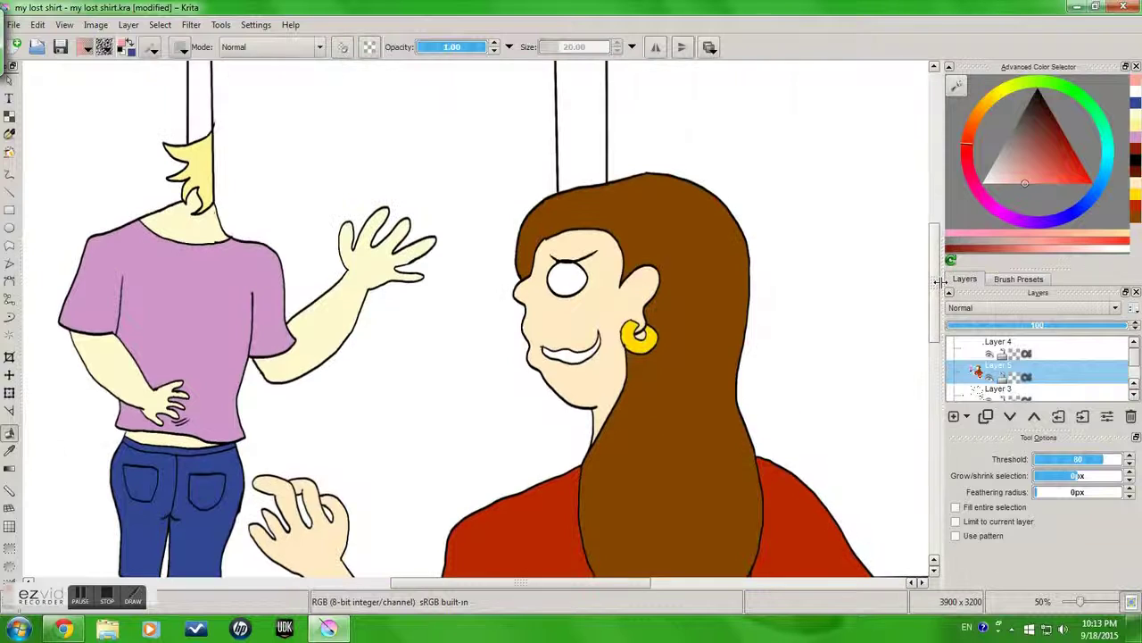
{"action": "scroll", "coordinate": [778, 299], "scroll_direction": "down", "scroll_amount": 2}
{"action": "mouse_move", "coordinate": [935, 326]}
{"action": "left_mouse_down"}
{"action": "mouse_move", "coordinate": [935, 294]}
{"action": "mouse_move", "coordinate": [937, 346]}
{"action": "left_mouse_up"}
{"action": "left_click", "coordinate": [964, 349]}
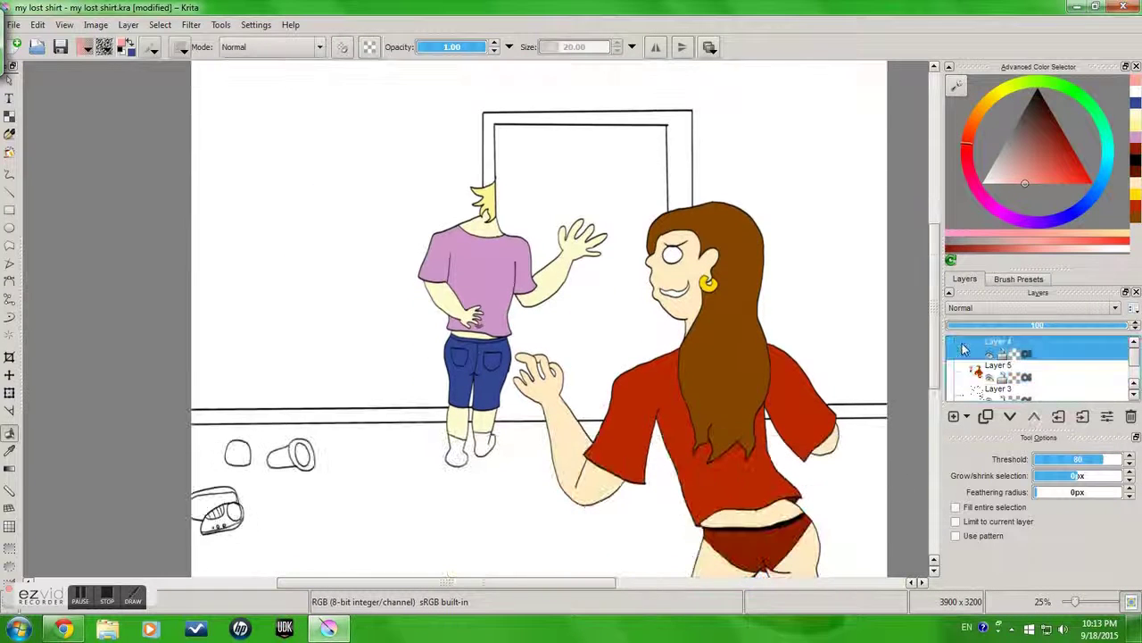
{"action": "left_click", "coordinate": [983, 112]}
{"action": "left_click_drag", "start_coordinate": [1039, 167], "coordinate": [1060, 182]}
{"action": "left_click", "coordinate": [324, 155]}
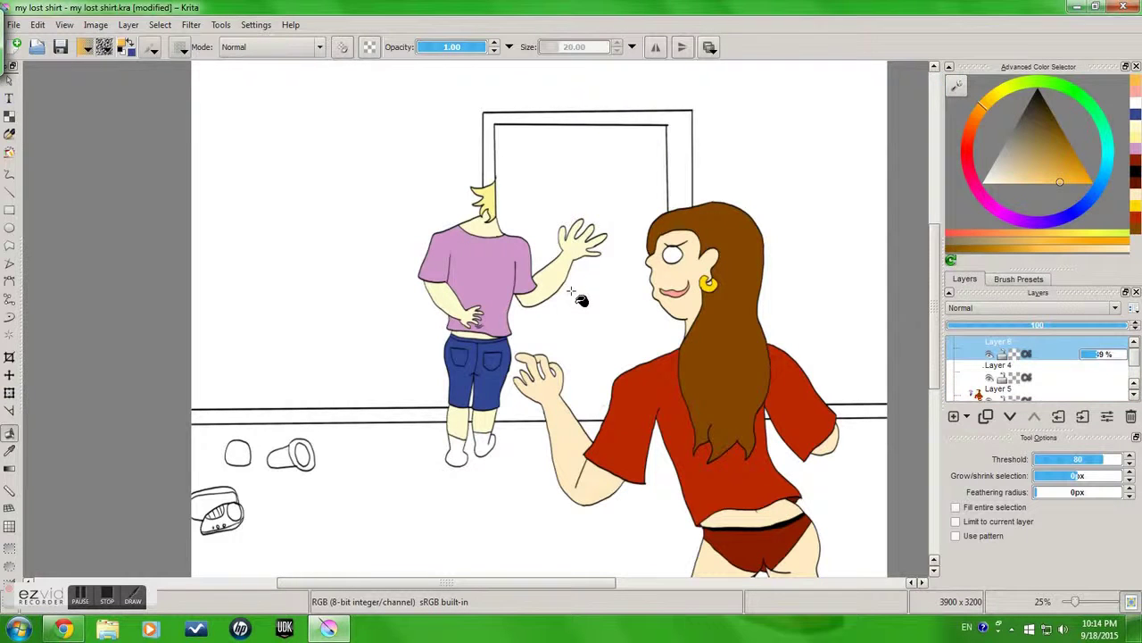
Fill the door frame with dark brown and the door with greyish brown.
{"action": "left_click", "coordinate": [1054, 117]}
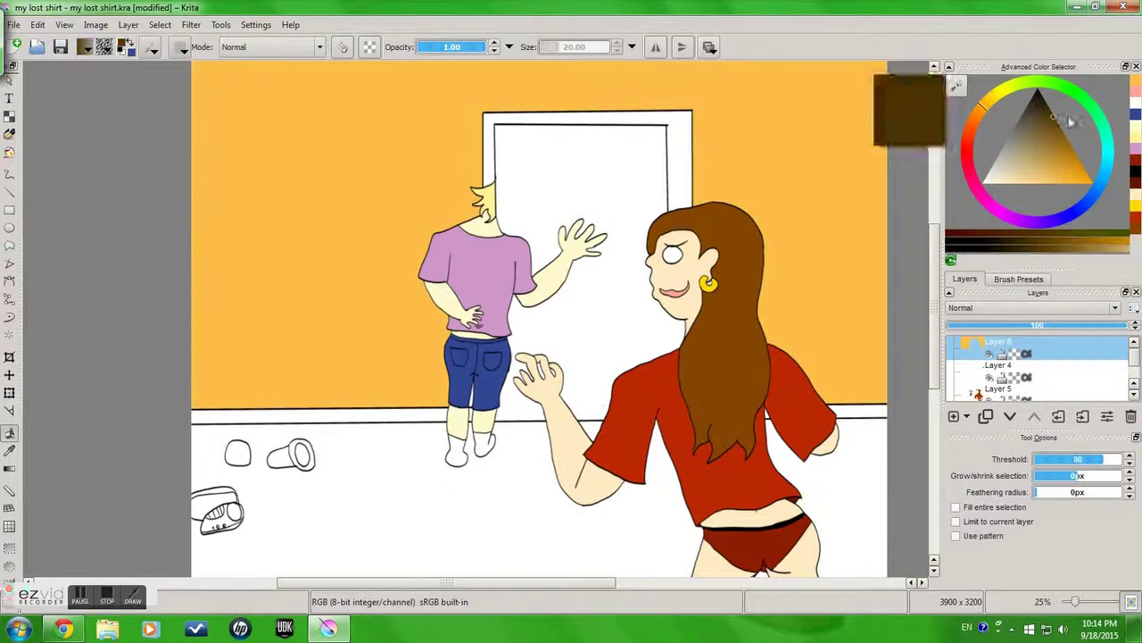
{"action": "left_click", "coordinate": [687, 138]}
{"action": "left_click", "coordinate": [1020, 147]}
{"action": "left_click", "coordinate": [542, 438]}
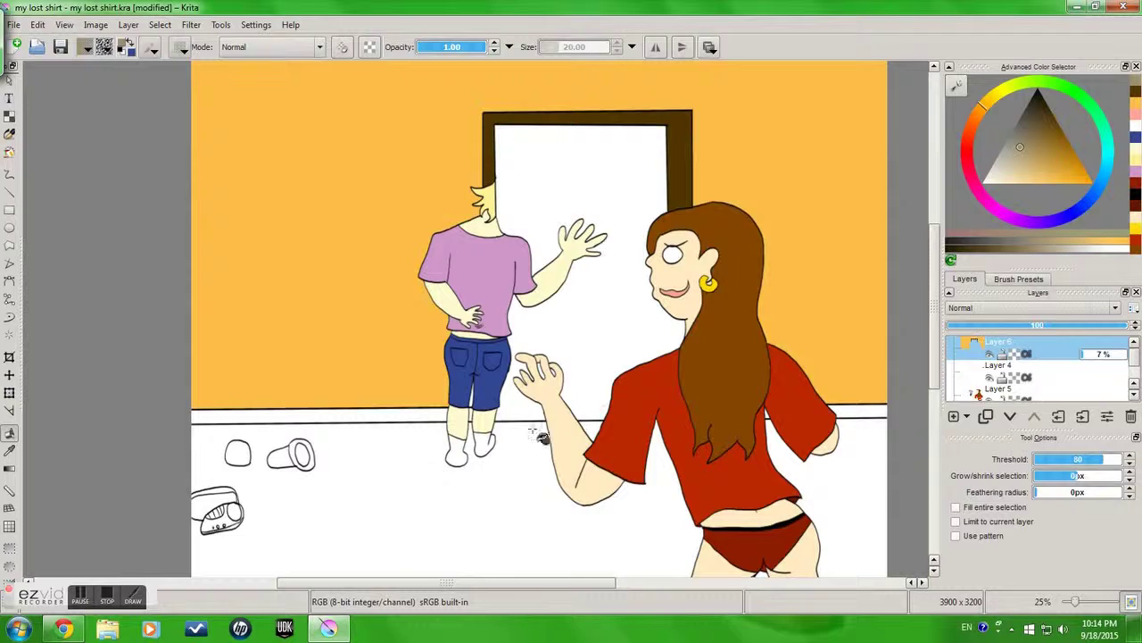
{"action": "scroll", "coordinate": [562, 379], "scroll_direction": "up", "scroll_amount": 4}
{"action": "left_click", "coordinate": [567, 376]}
Sample the wall's orange and fill the gap between the legs of the man's shorts with it.
{"action": "left_click", "coordinate": [70, 325], "text": "ctrl"}
{"action": "left_click", "coordinate": [243, 493]}
{"action": "scroll", "coordinate": [239, 486], "scroll_direction": "down", "scroll_amount": 2}
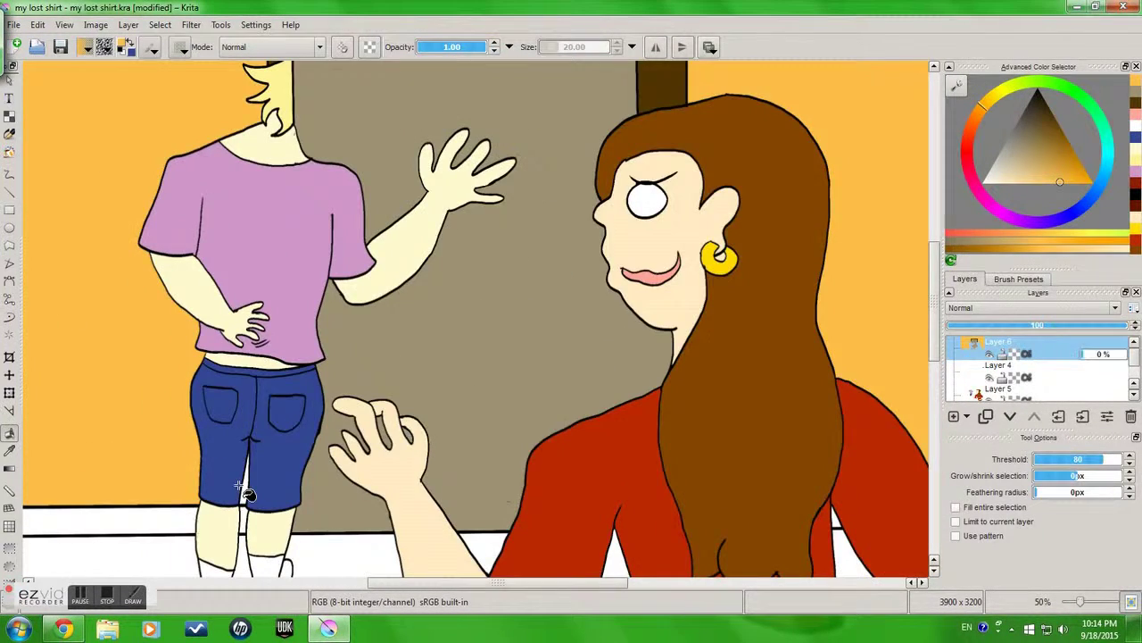
Fill the baseboard along the wall, including the piece between the man's legs, with dark orange.
{"action": "scroll", "coordinate": [245, 491], "scroll_direction": "down", "scroll_amount": 2}
{"action": "left_click_drag", "start_coordinate": [1005, 107], "coordinate": [1082, 168]}
{"action": "left_click", "coordinate": [421, 506]}
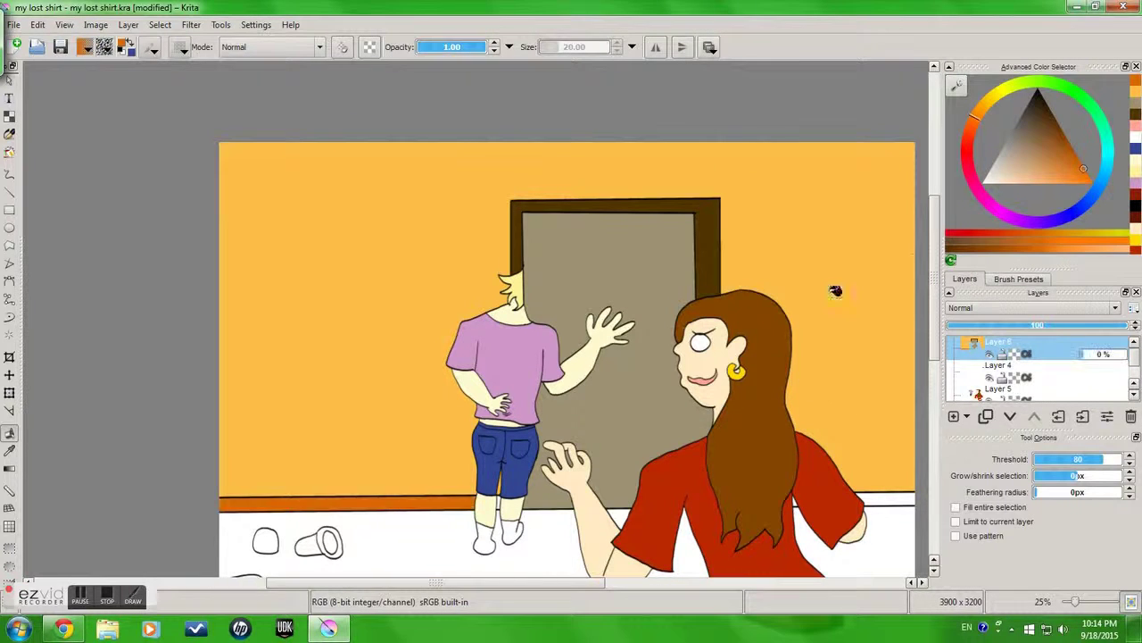
{"action": "scroll", "coordinate": [499, 496], "scroll_direction": "up", "scroll_amount": 6}
{"action": "left_click", "coordinate": [532, 504]}
{"action": "scroll", "coordinate": [684, 366], "scroll_direction": "down", "scroll_amount": 5}
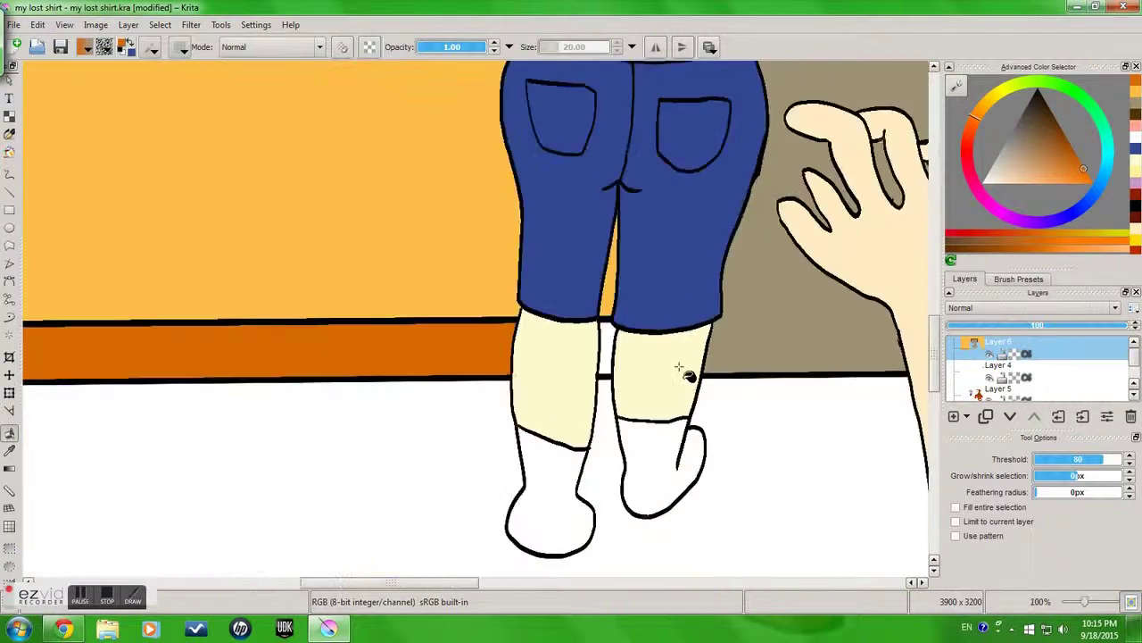
Fill the cups on the floor with dark purple on Layer 4.
{"action": "left_click_drag", "start_coordinate": [1028, 221], "coordinate": [997, 229]}
{"action": "left_click", "coordinate": [1060, 134]}
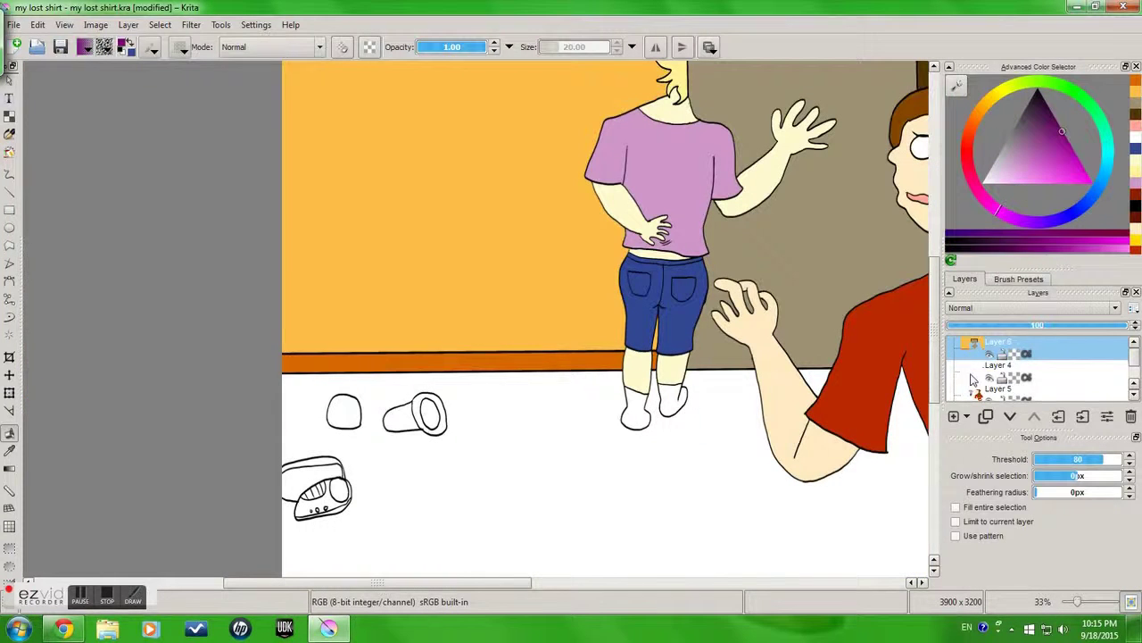
{"action": "left_click", "coordinate": [972, 377]}
{"action": "left_click", "coordinate": [346, 413]}
Fill the opening of the tipped-over cup with black and its rim with white.
{"action": "left_click", "coordinate": [1038, 89]}
{"action": "left_click", "coordinate": [428, 413]}
{"action": "left_click", "coordinate": [983, 183]}
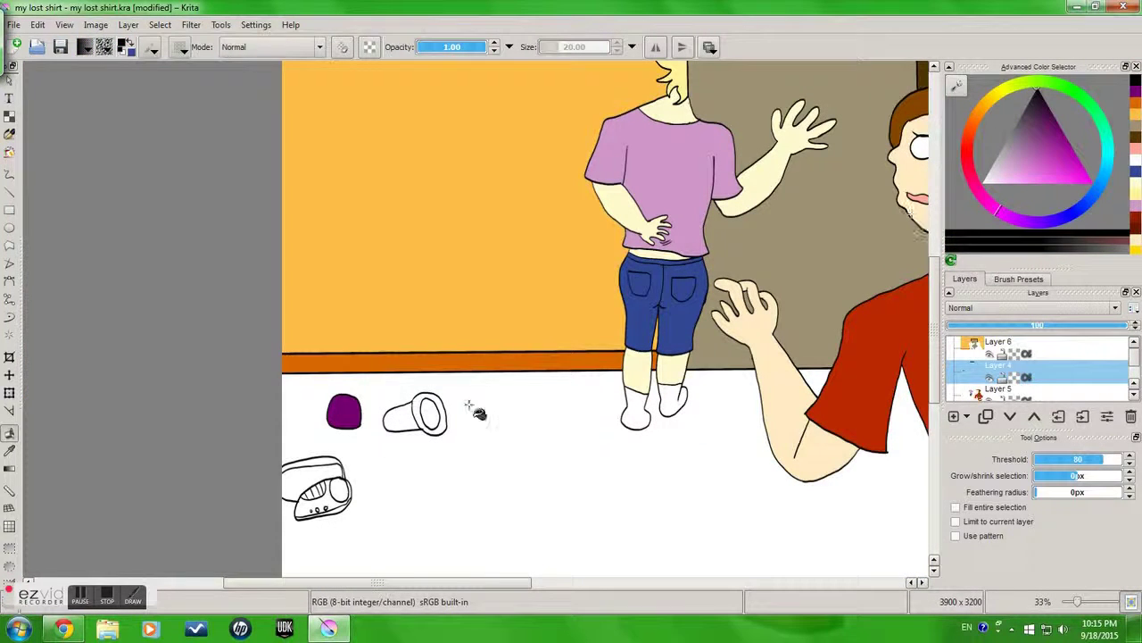
{"action": "left_click", "coordinate": [443, 425]}
Fill the body of the radio-like object at the canvas's lower-left edge with bright red.
{"action": "scroll", "coordinate": [332, 509], "scroll_direction": "up", "scroll_amount": 4}
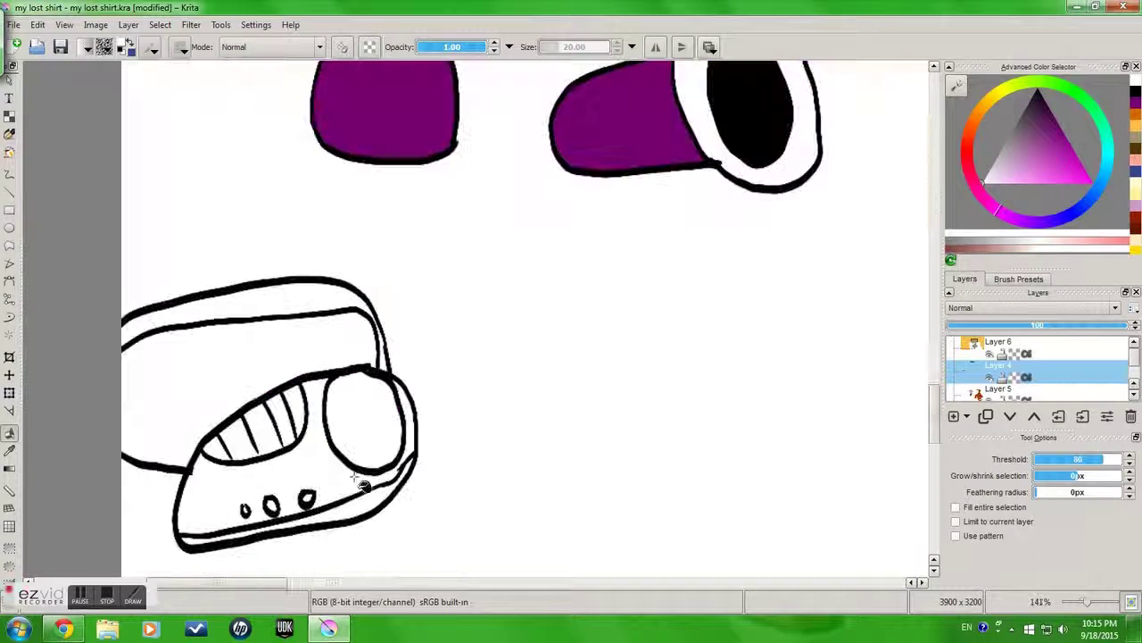
{"action": "left_click", "coordinate": [967, 157]}
{"action": "left_click", "coordinate": [1084, 168]}
{"action": "left_click", "coordinate": [323, 467]}
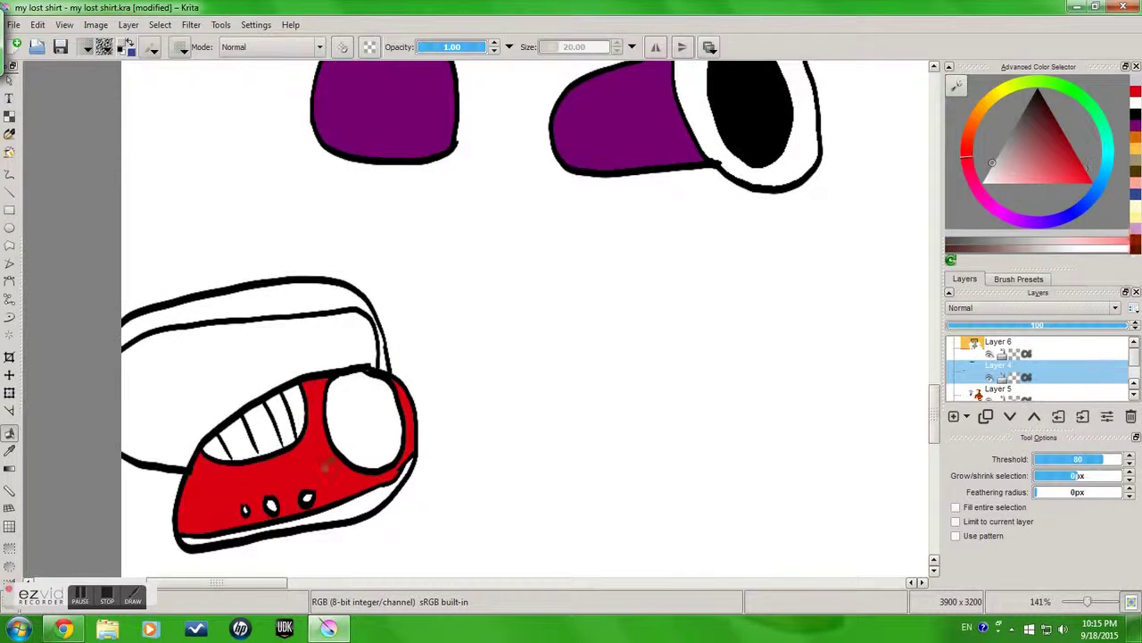
Fill the large panel and the bottom edge of the red radio-like object with light grey.
{"action": "left_click", "coordinate": [307, 344]}
{"action": "left_click", "coordinate": [304, 336], "text": "ctrl"}
{"action": "left_click", "coordinate": [361, 509]}
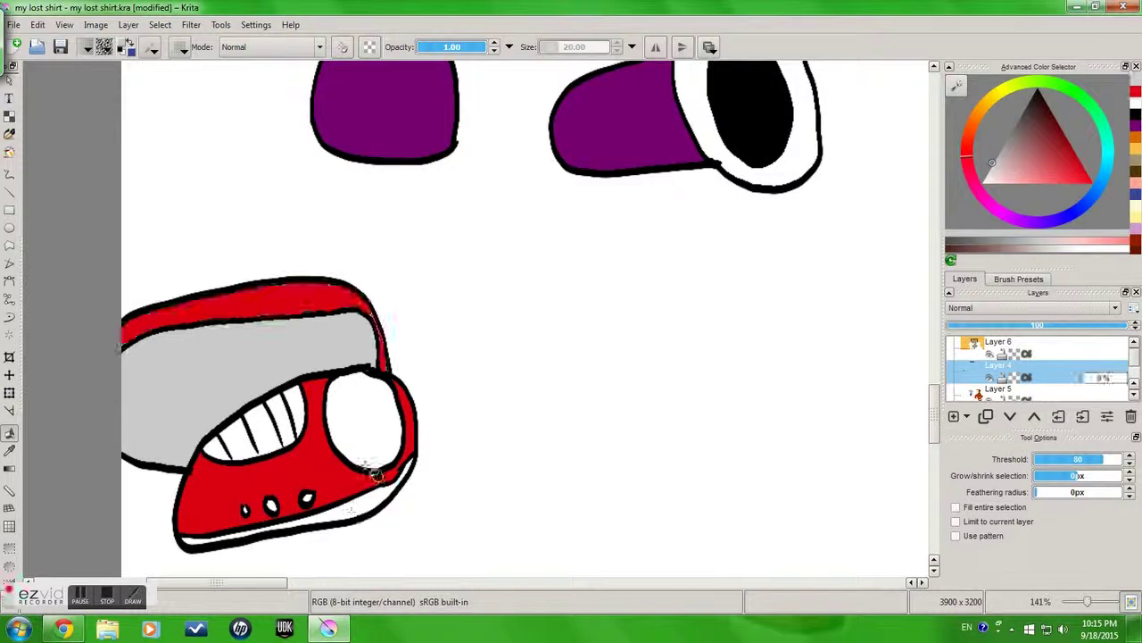
{"action": "left_click", "coordinate": [992, 164]}
Fill the round details of the red radio-like object with black.
{"action": "left_click", "coordinate": [1046, 113]}
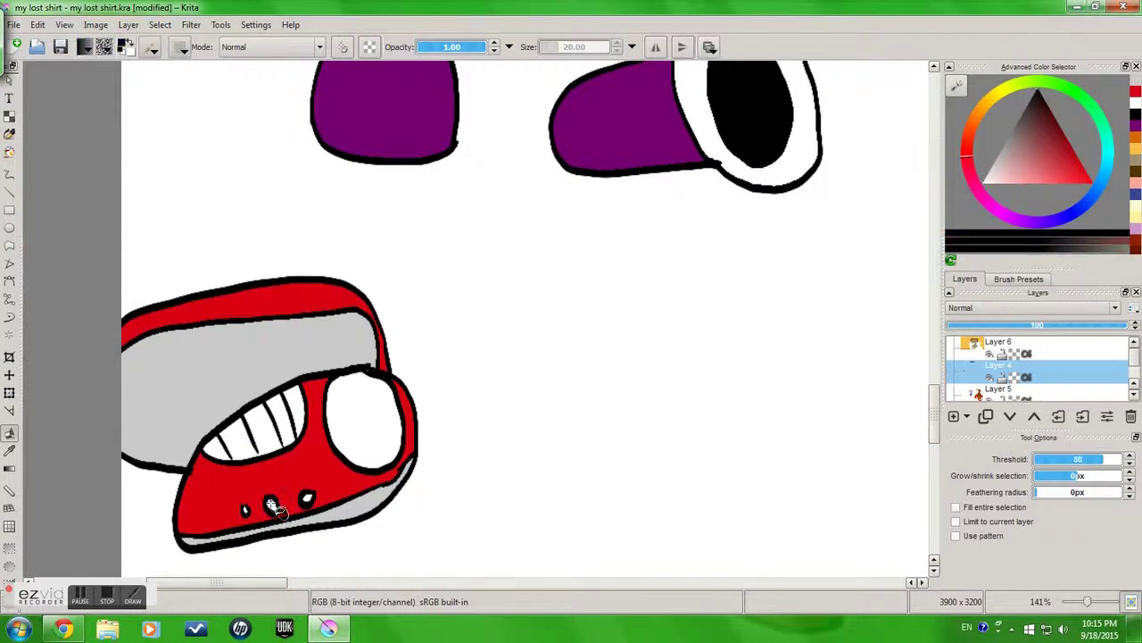
{"action": "scroll", "coordinate": [293, 502], "scroll_direction": "up", "scroll_amount": 3}
{"action": "left_click", "coordinate": [153, 523]}
{"action": "scroll", "coordinate": [424, 433], "scroll_direction": "down", "scroll_amount": 3}
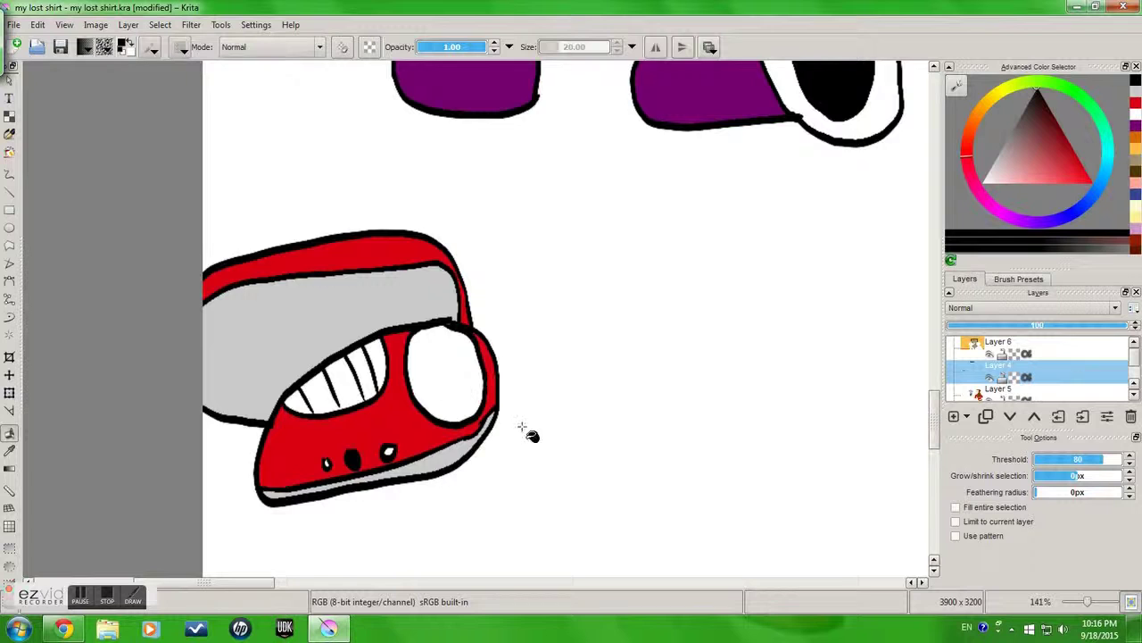
Fill the floor on Layer 1 with a muted beige.
{"action": "scroll", "coordinate": [525, 430], "scroll_direction": "down", "scroll_amount": 4}
{"action": "left_click_drag", "start_coordinate": [373, 584], "coordinate": [541, 589]}
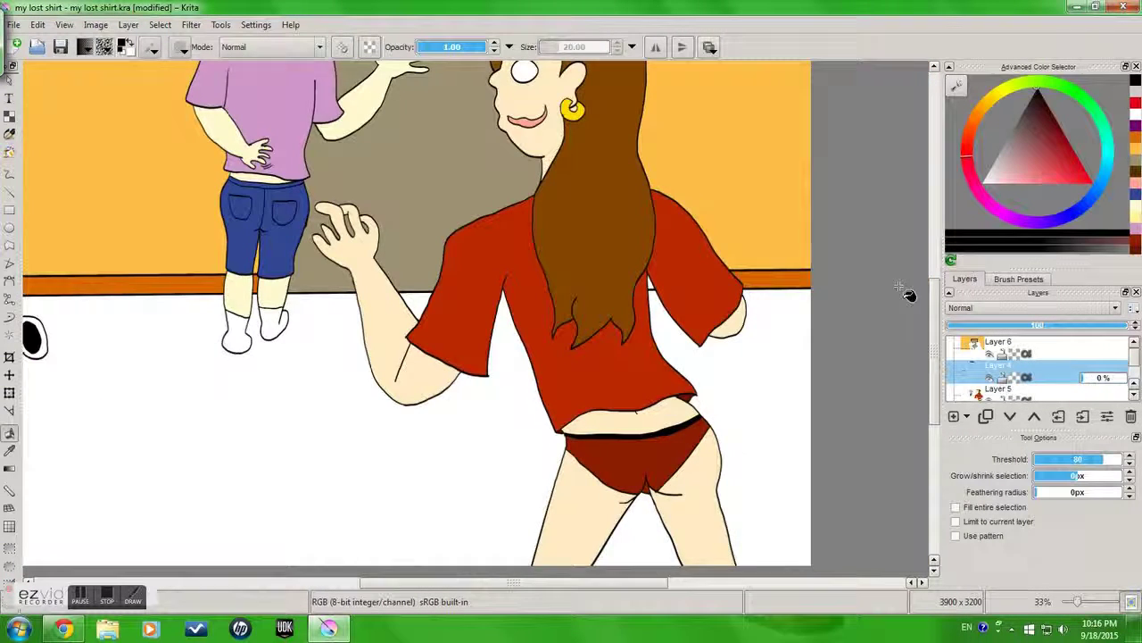
{"action": "left_click_drag", "start_coordinate": [935, 320], "coordinate": [934, 297]}
{"action": "scroll", "coordinate": [677, 305], "scroll_direction": "down", "scroll_amount": 2}
{"action": "scroll", "coordinate": [978, 379], "scroll_direction": "down", "scroll_amount": 3}
{"action": "left_click", "coordinate": [978, 379]}
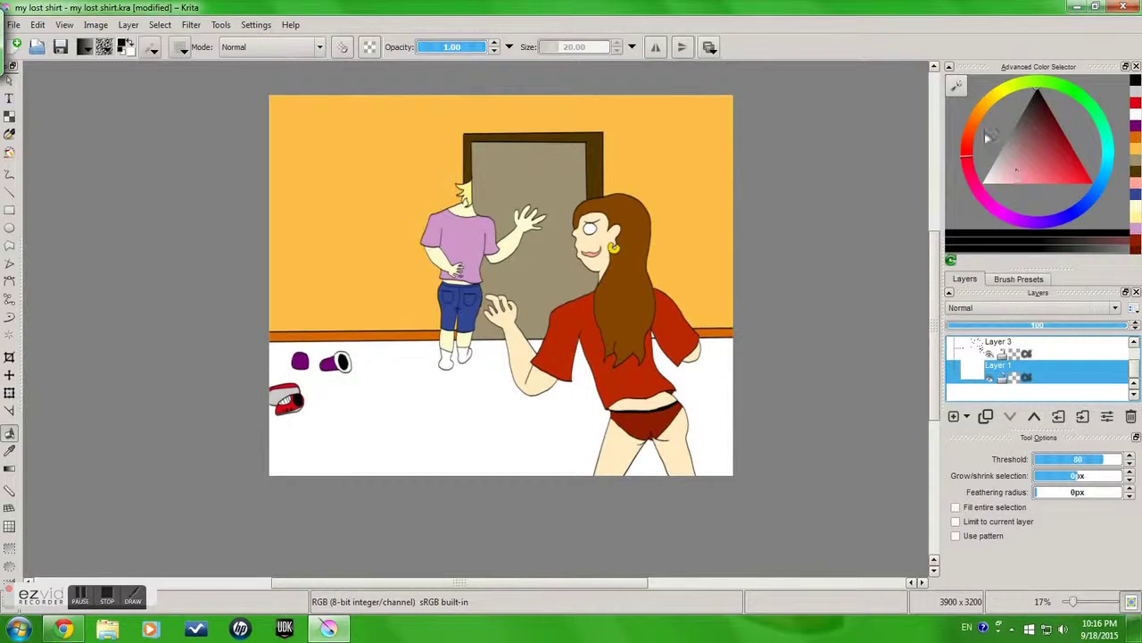
{"action": "left_click", "coordinate": [981, 108]}
{"action": "left_click", "coordinate": [1012, 173]}
{"action": "left_click_drag", "start_coordinate": [1011, 177], "coordinate": [1016, 159]}
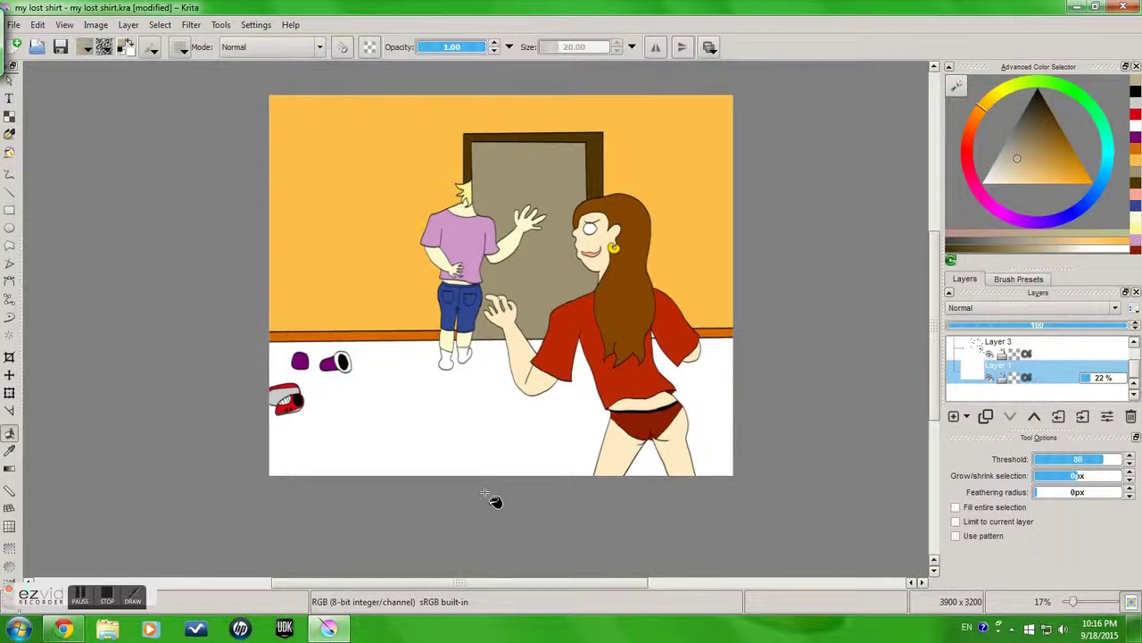
Fill the remaining white floor areas by the woman's elbow and beside her legs with the same beige.
{"action": "scroll", "coordinate": [536, 349], "scroll_direction": "up", "scroll_amount": 2}
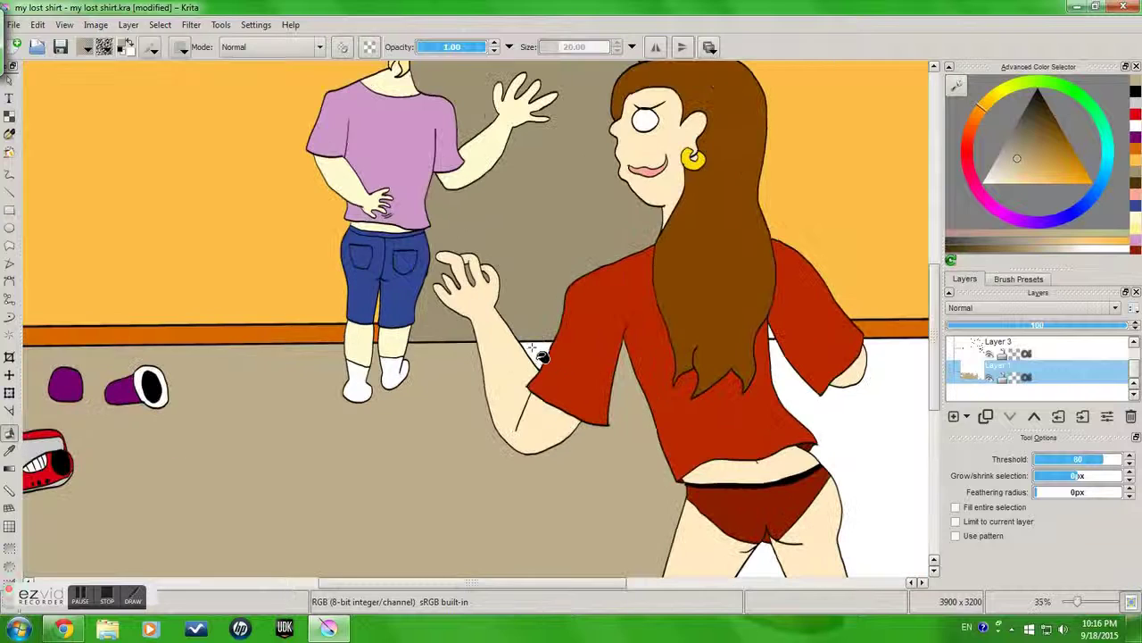
{"action": "left_click", "coordinate": [535, 350]}
{"action": "left_click", "coordinate": [849, 507]}
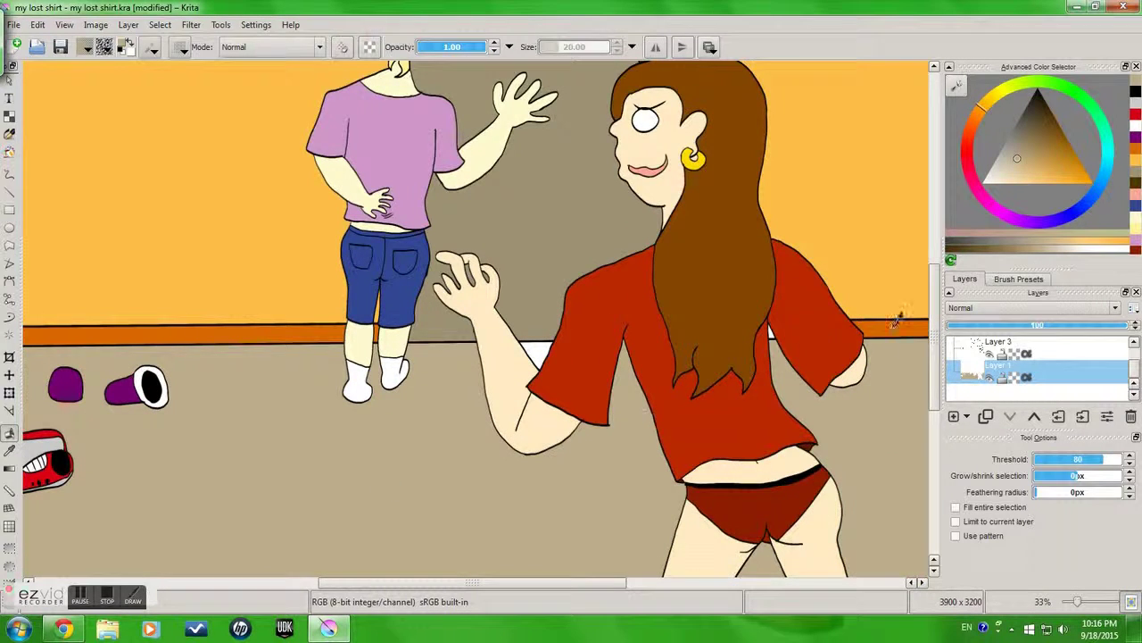
Fill the white gap between the woman's hair and her sleeve with the baseboard's orange.
{"action": "left_click", "coordinate": [890, 327], "text": "ctrl"}
{"action": "scroll", "coordinate": [772, 334], "scroll_direction": "up", "scroll_amount": 4}
{"action": "left_click", "coordinate": [784, 349]}
{"action": "scroll", "coordinate": [785, 350], "scroll_direction": "down", "scroll_amount": 1}
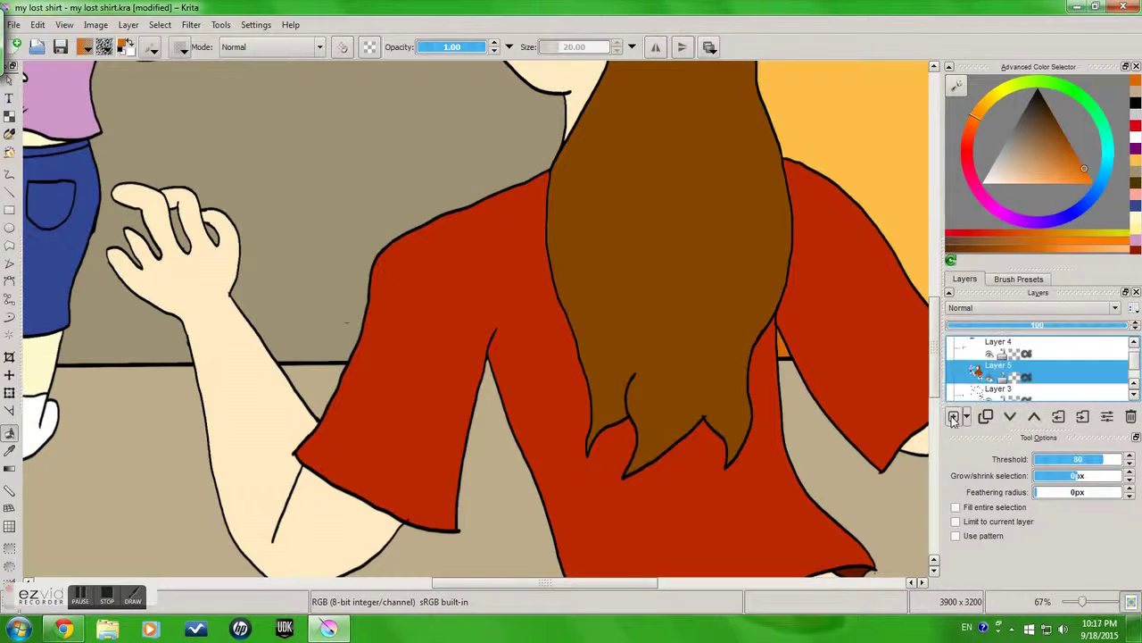
Add a new layer above Layer 5 and set up the Freehand Brush with black for detailing the woman's dark red briefs.
{"action": "left_click_drag", "start_coordinate": [933, 407], "coordinate": [935, 448]}
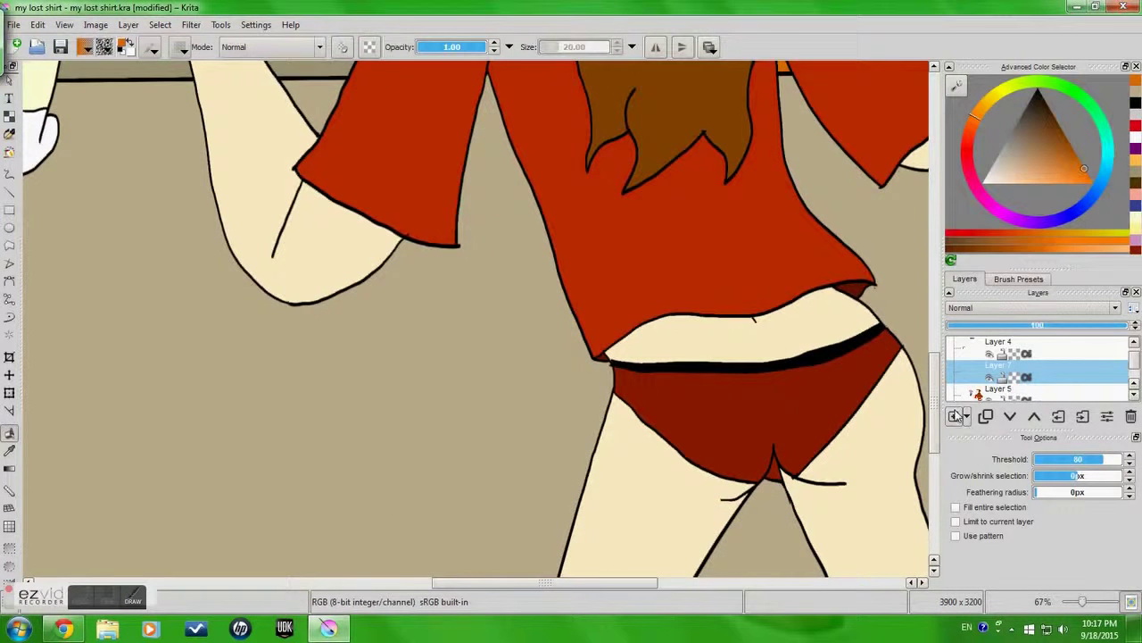
{"action": "scroll", "coordinate": [730, 459], "scroll_direction": "up", "scroll_amount": 2}
{"action": "left_click_drag", "start_coordinate": [623, 587], "coordinate": [678, 582]}
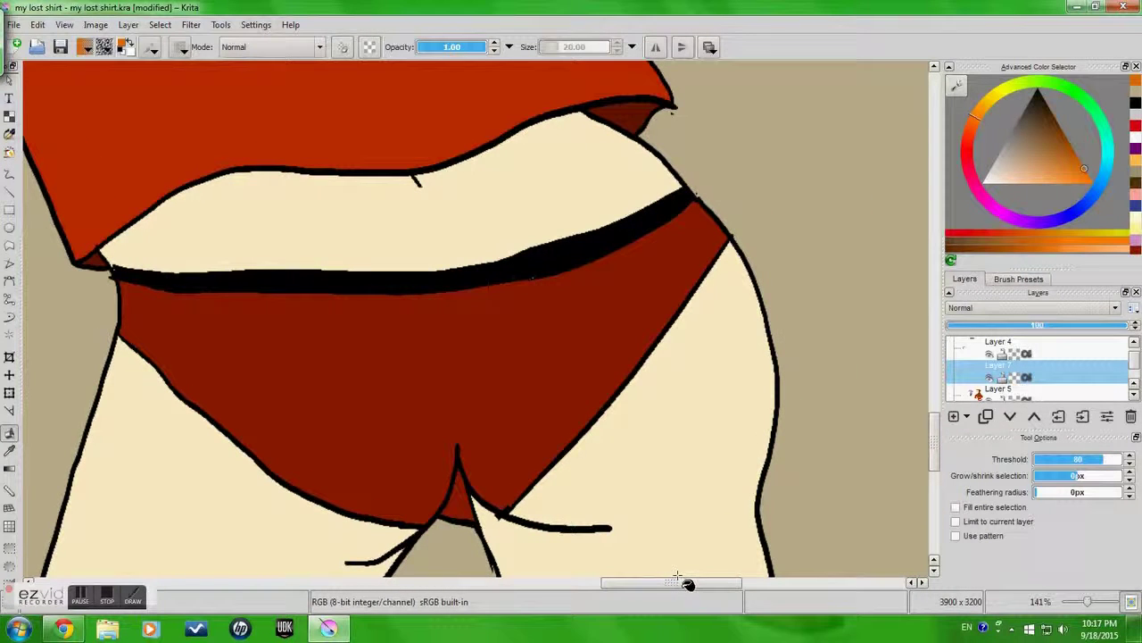
{"action": "left_click", "coordinate": [1018, 279]}
{"action": "left_click_drag", "start_coordinate": [1137, 358], "coordinate": [1137, 332]}
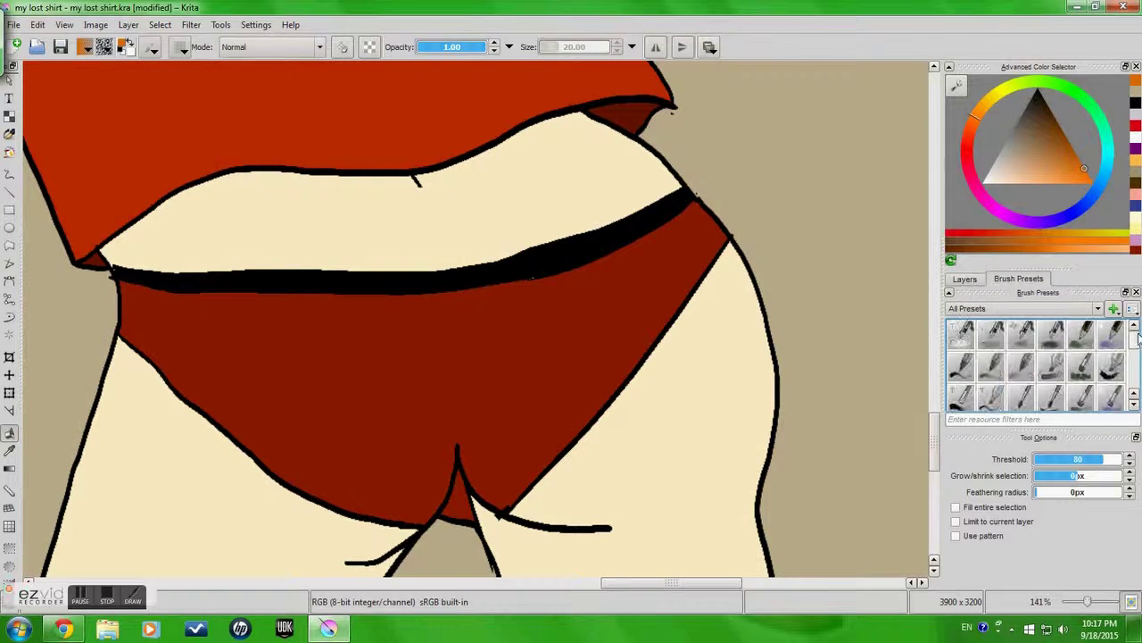
{"action": "left_click", "coordinate": [989, 366]}
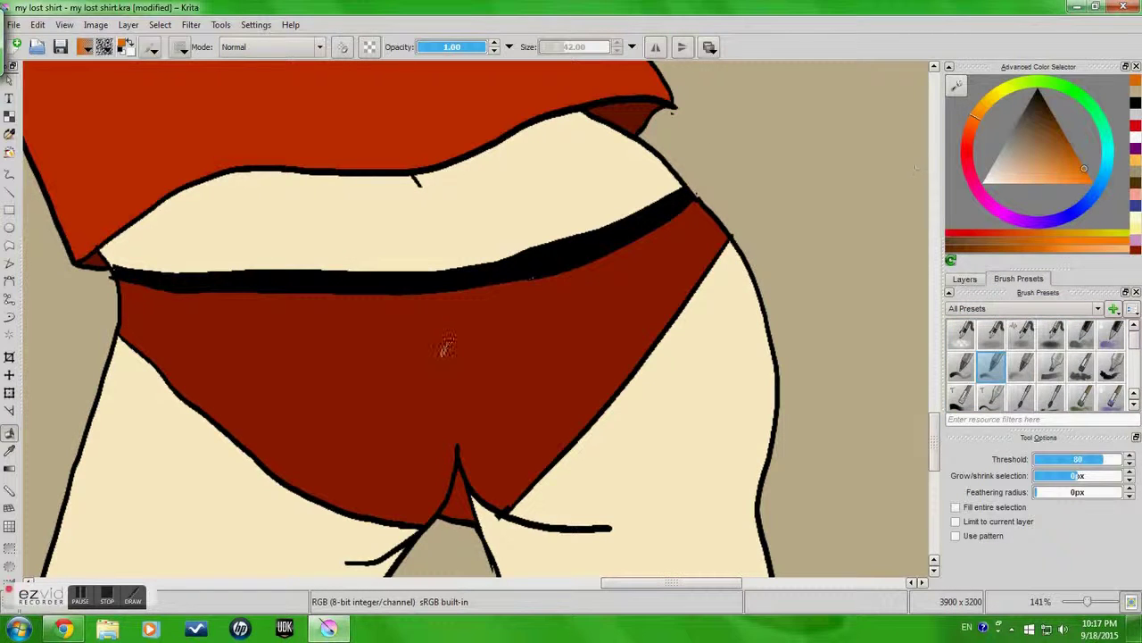
{"action": "left_click", "coordinate": [446, 346], "text": "ctrl"}
{"action": "left_click", "coordinate": [1035, 93]}
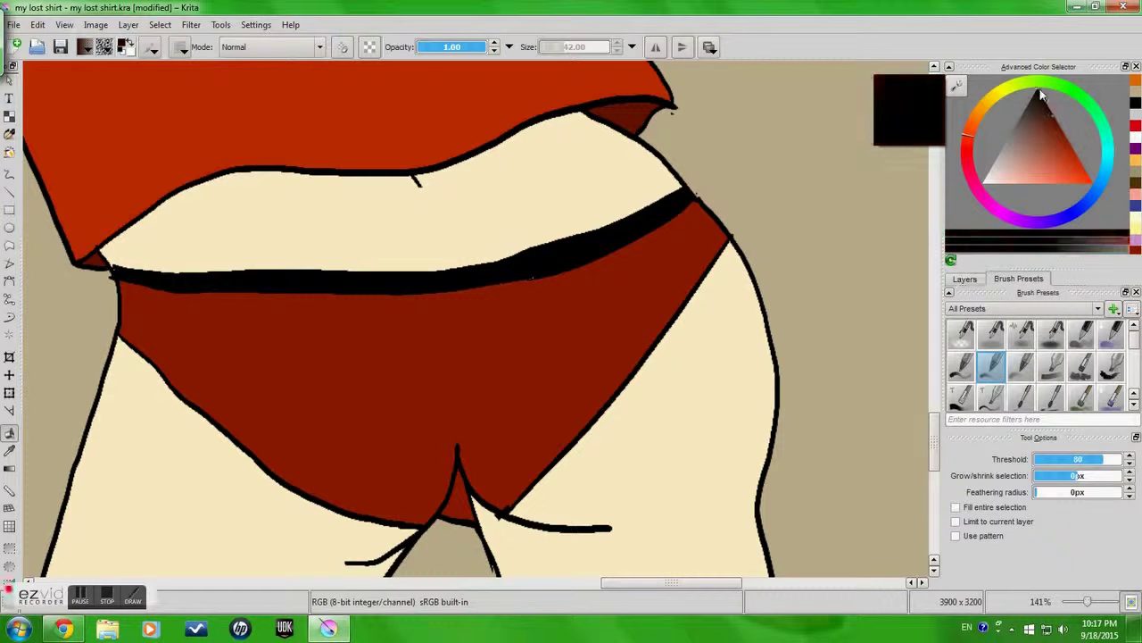
{"action": "left_click", "coordinate": [9, 176]}
{"action": "left_click_drag", "start_coordinate": [172, 323], "coordinate": [368, 357]}
{"action": "key", "text": "ctrl+z"}
{"action": "left_click", "coordinate": [962, 368]}
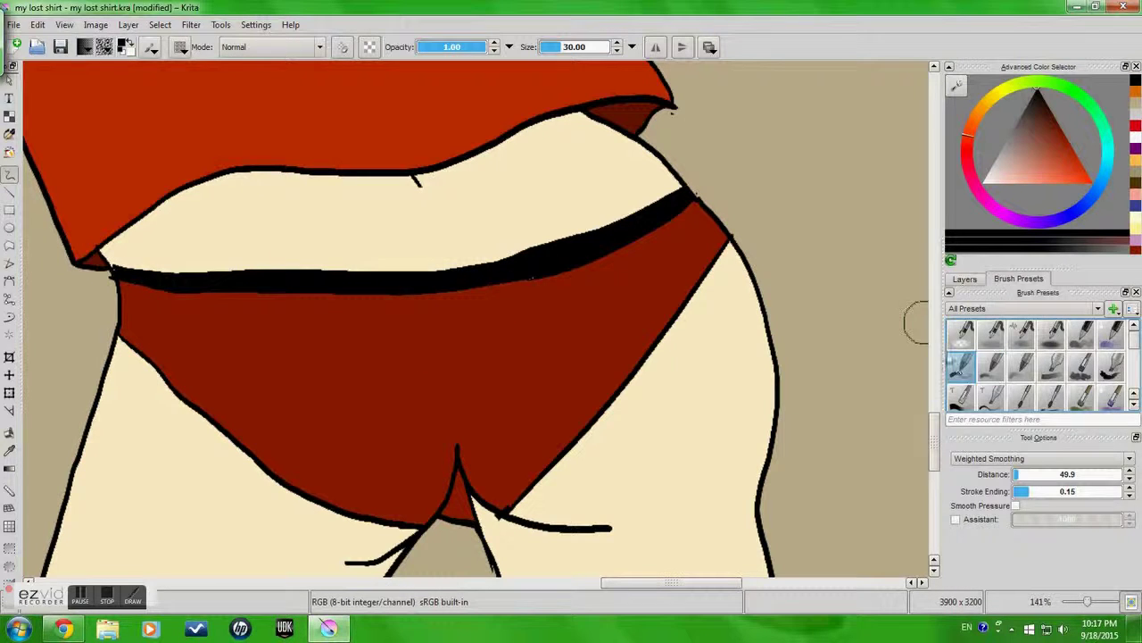
{"action": "left_click_drag", "start_coordinate": [684, 283], "coordinate": [518, 343]}
{"action": "key", "text": "ctrl+z"}
Choose the flat-tip marker preset at size 50 and try a full-opacity black stripe across the briefs.
{"action": "left_click", "coordinate": [1135, 404]}
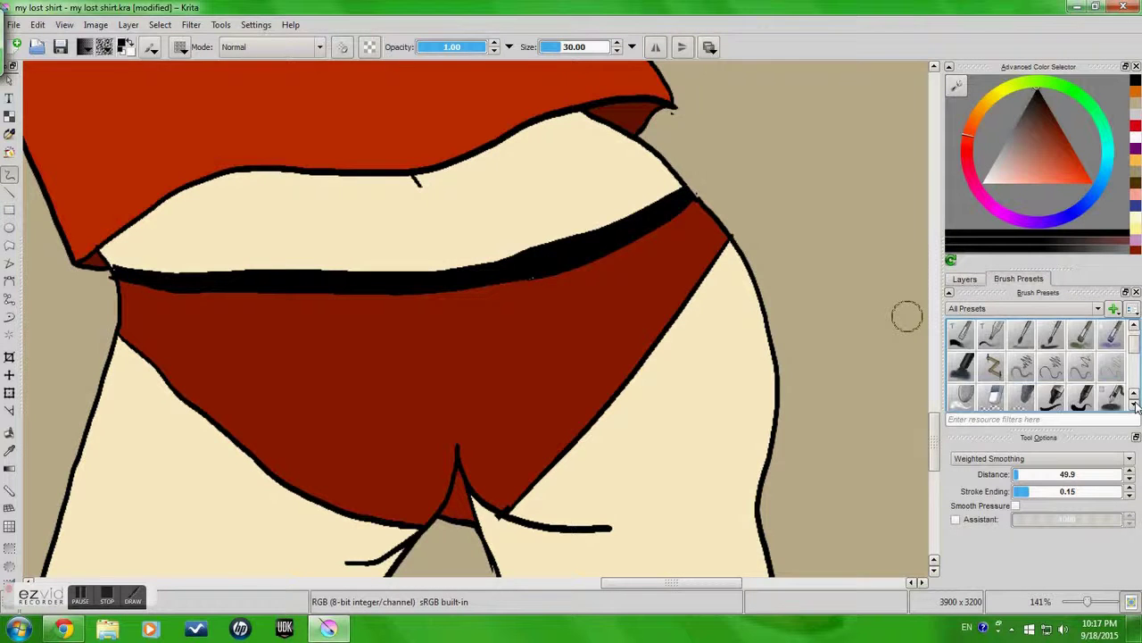
{"action": "left_click", "coordinate": [1051, 366]}
{"action": "mouse_move", "coordinate": [688, 276]}
{"action": "left_mouse_down"}
{"action": "mouse_move", "coordinate": [663, 308]}
{"action": "mouse_move", "coordinate": [107, 400]}
{"action": "left_mouse_up"}
{"action": "key", "text": "ctrl+z"}
{"action": "mouse_move", "coordinate": [131, 338]}
{"action": "left_mouse_down"}
{"action": "mouse_move", "coordinate": [224, 361]}
{"action": "mouse_move", "coordinate": [380, 360]}
{"action": "mouse_move", "coordinate": [585, 326]}
{"action": "left_mouse_up"}
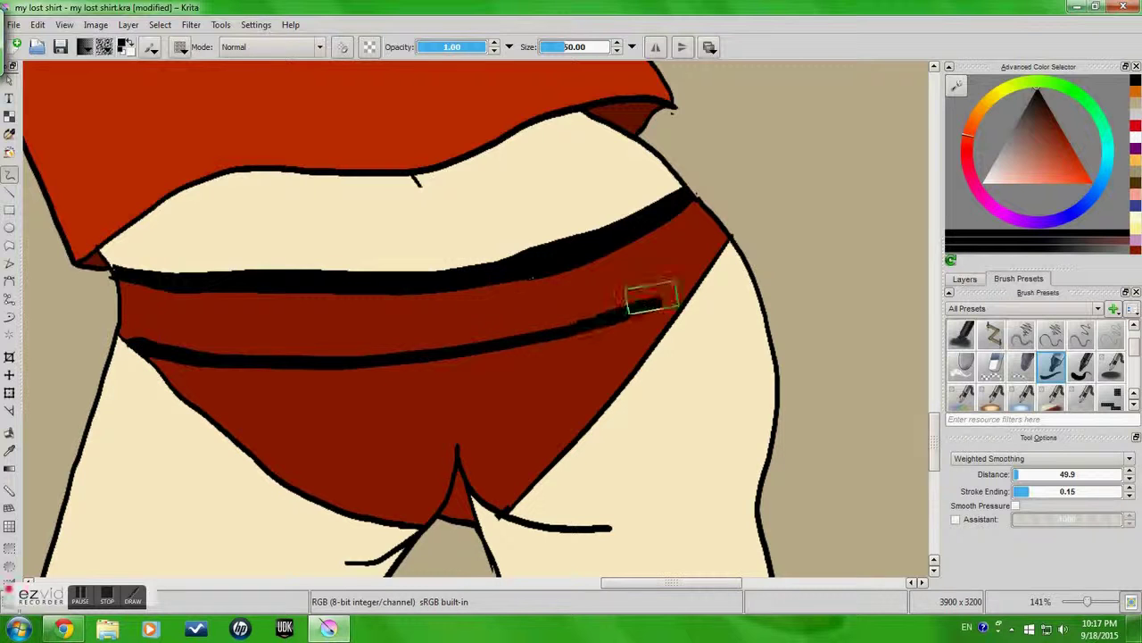
{"action": "left_click_drag", "start_coordinate": [649, 306], "coordinate": [665, 298]}
{"action": "key", "text": "ctrl+z"}
Try painting translucent black stripes across the briefs at 0.25 opacity, and undo them all.
{"action": "left_click", "coordinate": [434, 48]}
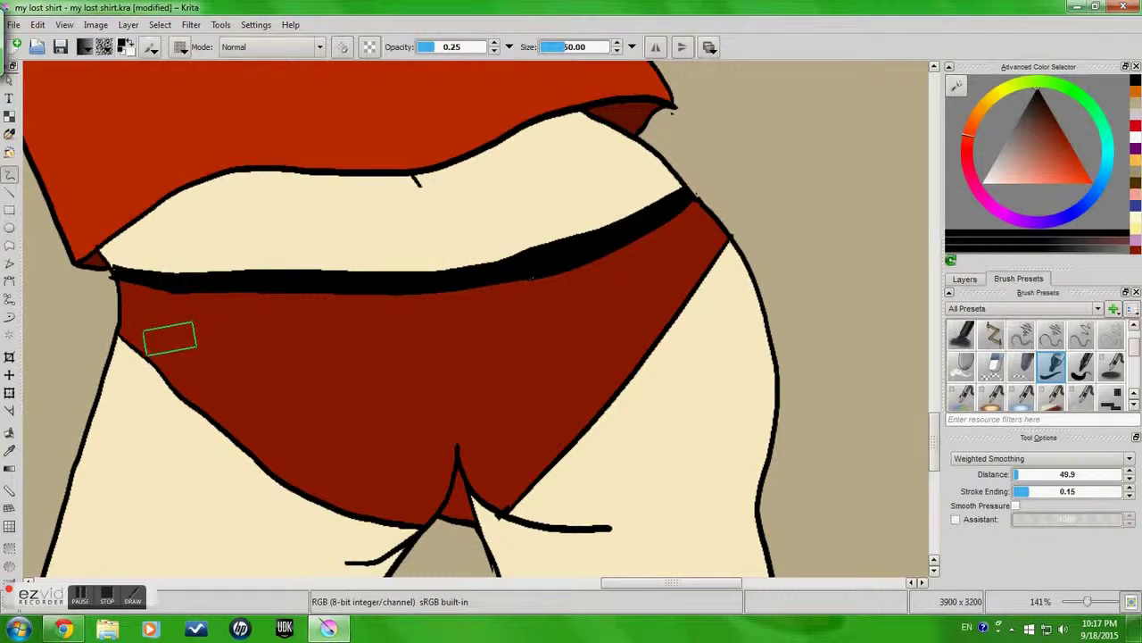
{"action": "mouse_move", "coordinate": [130, 340]}
{"action": "left_mouse_down"}
{"action": "mouse_move", "coordinate": [224, 355]}
{"action": "mouse_move", "coordinate": [392, 348]}
{"action": "left_mouse_up"}
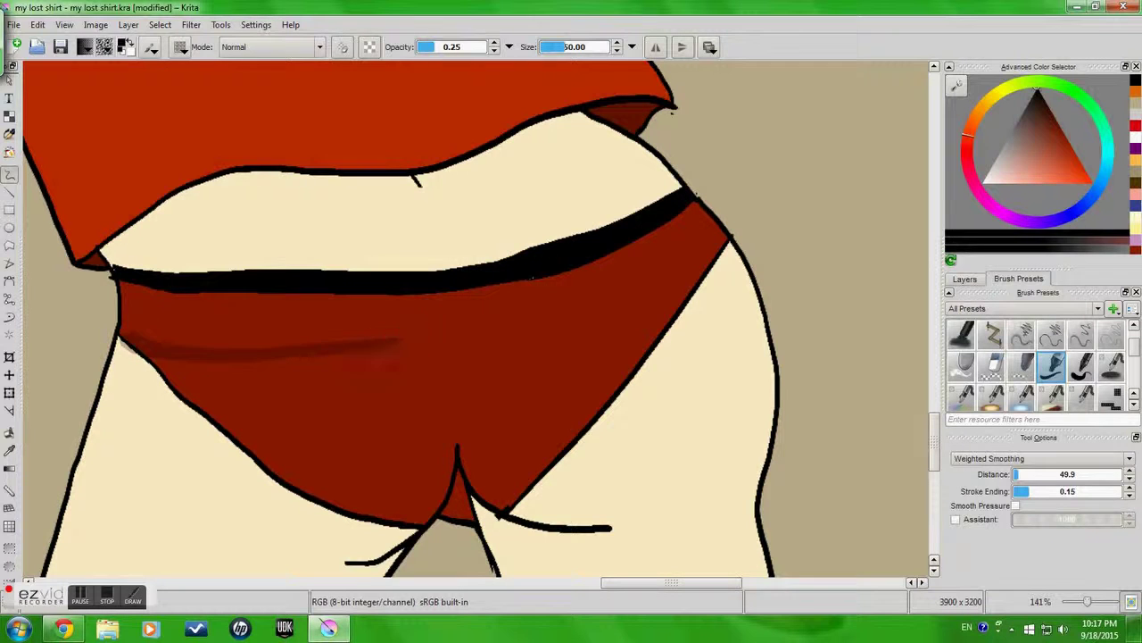
{"action": "key", "text": "ctrl+z"}
{"action": "left_click_drag", "start_coordinate": [123, 329], "coordinate": [567, 313]}
{"action": "left_click_drag", "start_coordinate": [690, 283], "coordinate": [705, 280]}
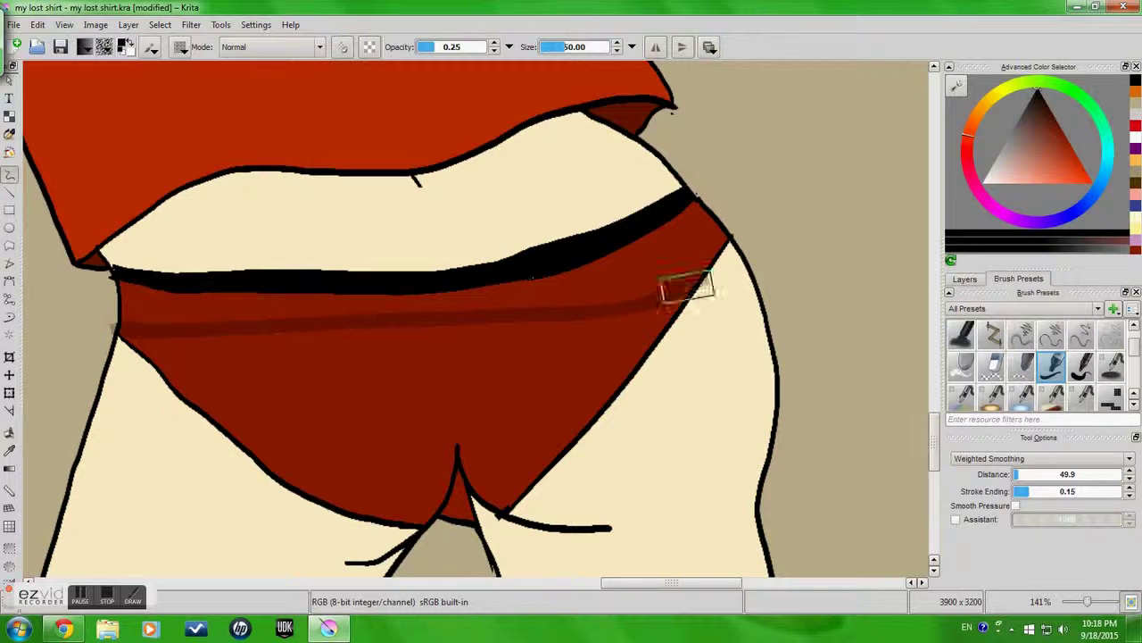
{"action": "mouse_move", "coordinate": [647, 342]}
{"action": "left_mouse_down"}
{"action": "mouse_move", "coordinate": [530, 381]}
{"action": "mouse_move", "coordinate": [306, 398]}
{"action": "mouse_move", "coordinate": [192, 393]}
{"action": "left_mouse_up"}
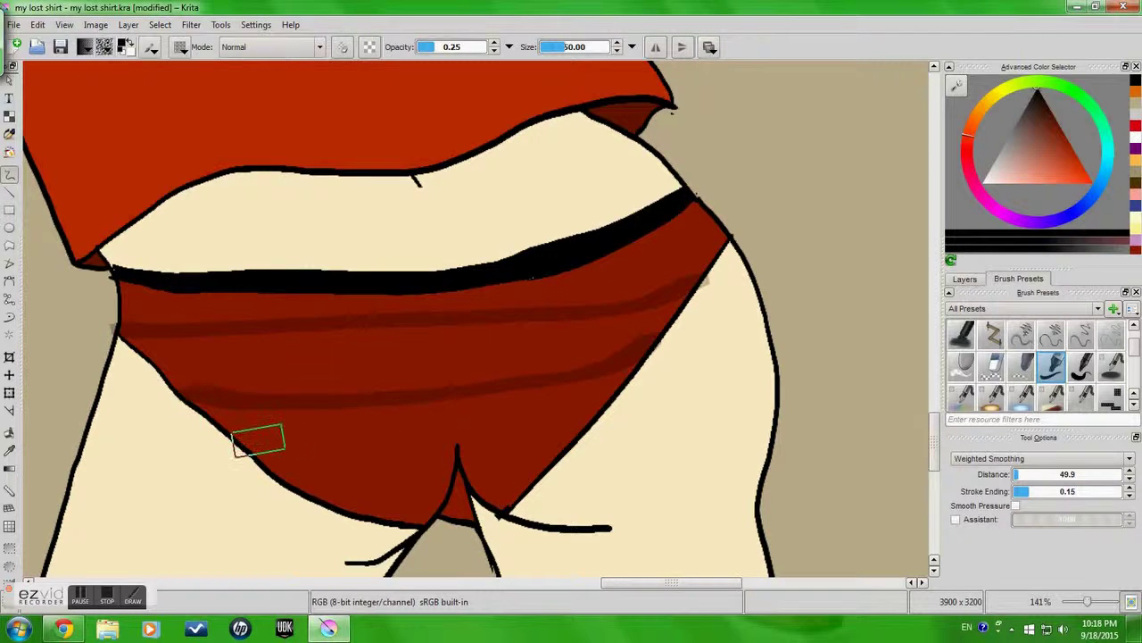
{"action": "left_click_drag", "start_coordinate": [264, 443], "coordinate": [490, 433]}
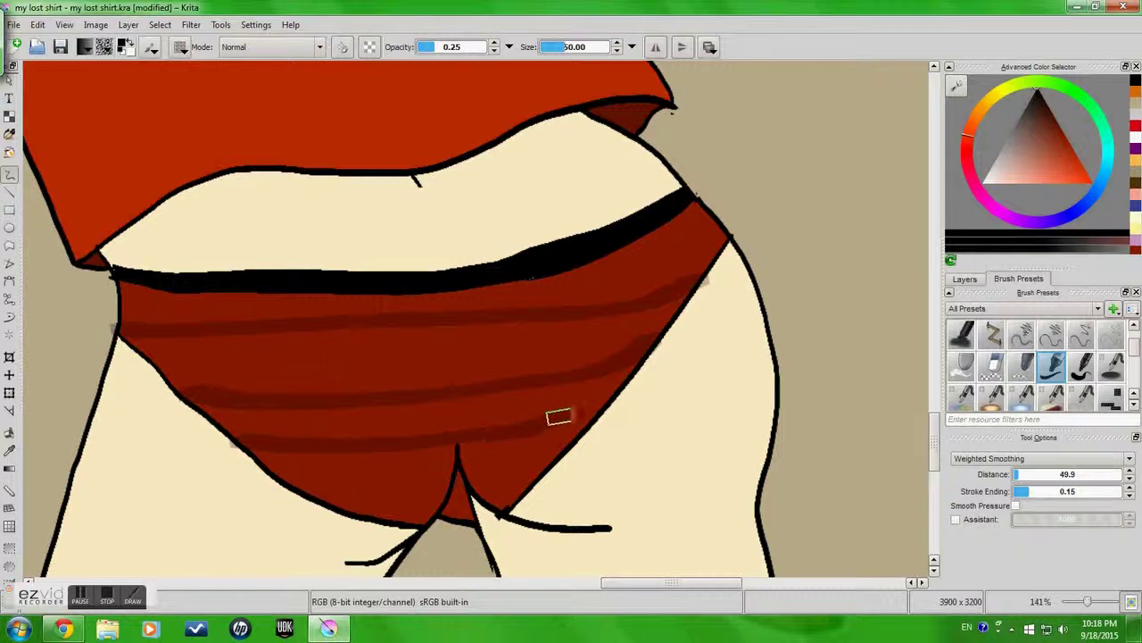
{"action": "left_click_drag", "start_coordinate": [286, 477], "coordinate": [354, 497]}
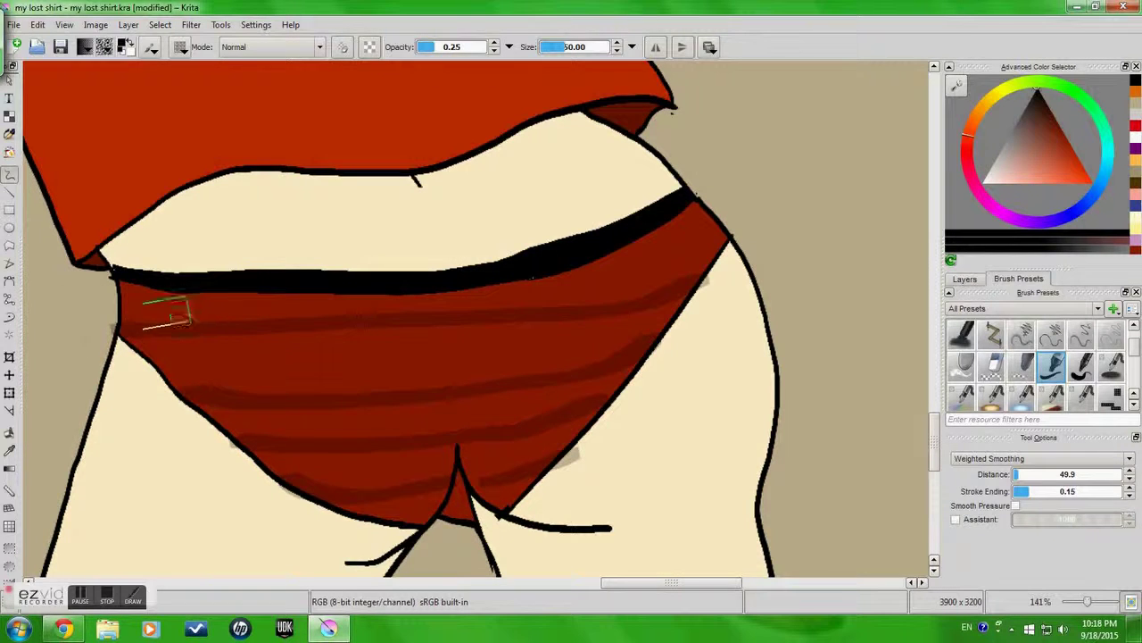
{"action": "key", "text": "ctrl+z"}
{"action": "key", "text": "ctrl+z"}
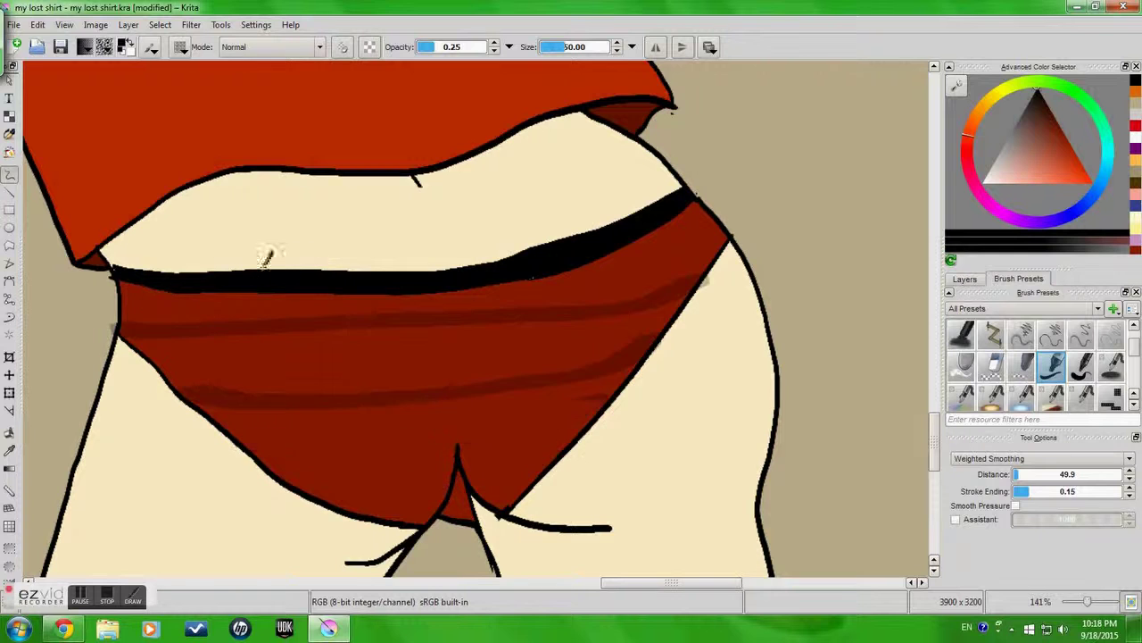
{"action": "key", "text": "ctrl+z"}
{"action": "key", "text": "ctrl+z"}
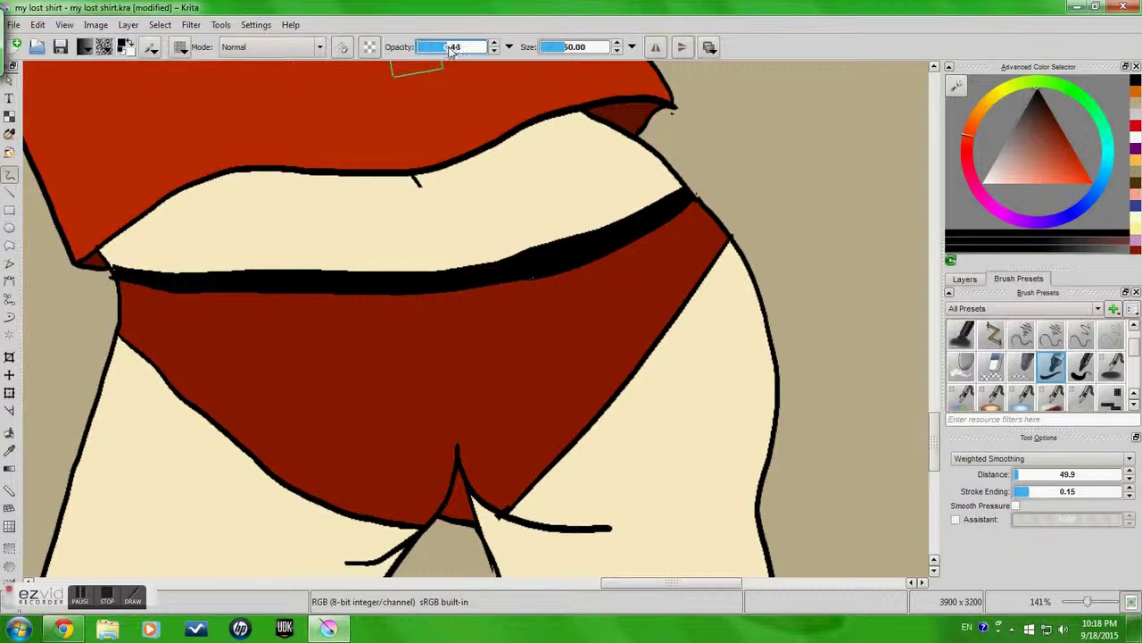
Paint curved black stripes across the briefs from below the waistband to the lower edge at 0.48 opacity.
{"action": "mouse_move", "coordinate": [116, 324]}
{"action": "left_mouse_down"}
{"action": "mouse_move", "coordinate": [414, 348]}
{"action": "mouse_move", "coordinate": [627, 335]}
{"action": "left_mouse_up"}
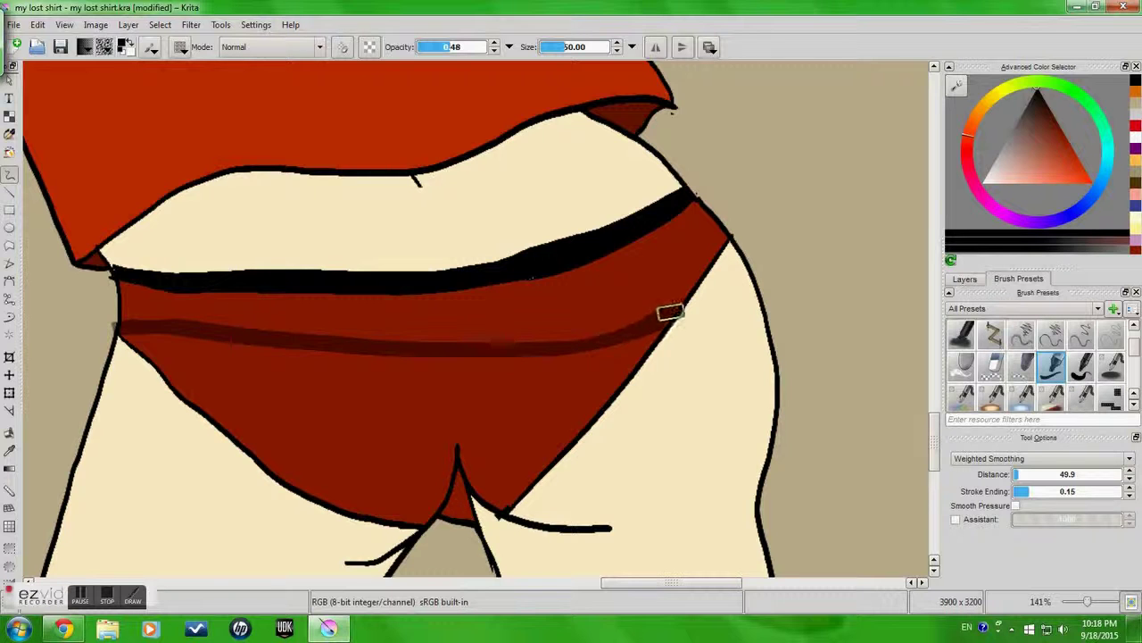
{"action": "left_click_drag", "start_coordinate": [186, 316], "coordinate": [373, 310]}
{"action": "key", "text": "ctrl+z"}
{"action": "left_click_drag", "start_coordinate": [709, 257], "coordinate": [554, 301]}
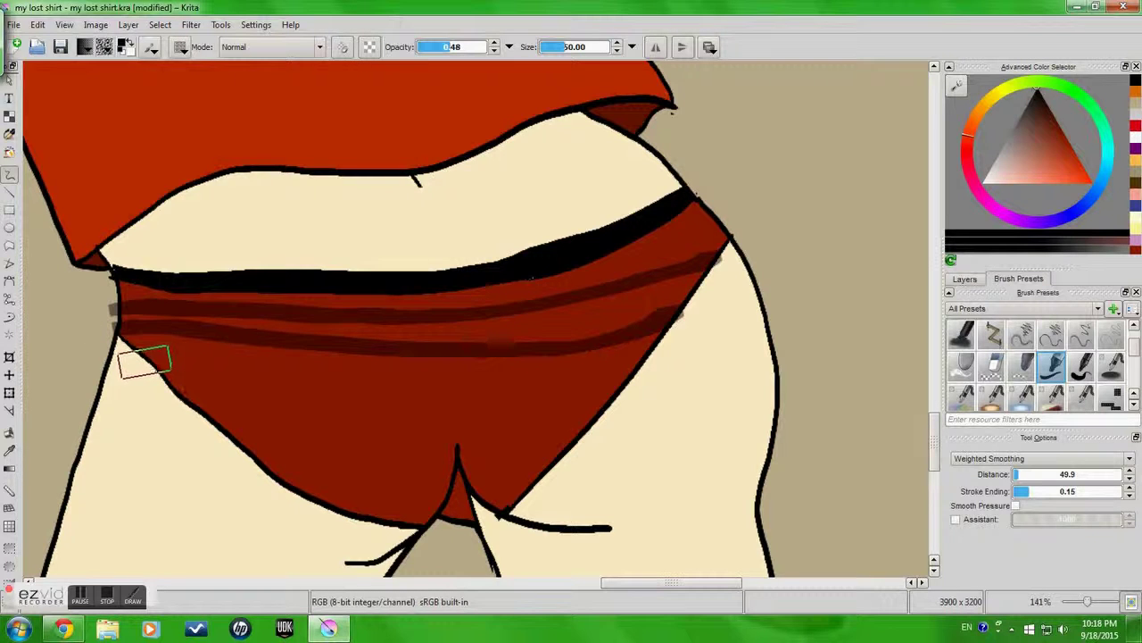
{"action": "left_click_drag", "start_coordinate": [159, 368], "coordinate": [241, 374]}
{"action": "key", "text": "ctrl+z"}
{"action": "mouse_move", "coordinate": [164, 368]}
{"action": "left_mouse_down"}
{"action": "mouse_move", "coordinate": [335, 382]}
{"action": "mouse_move", "coordinate": [596, 370]}
{"action": "left_mouse_up"}
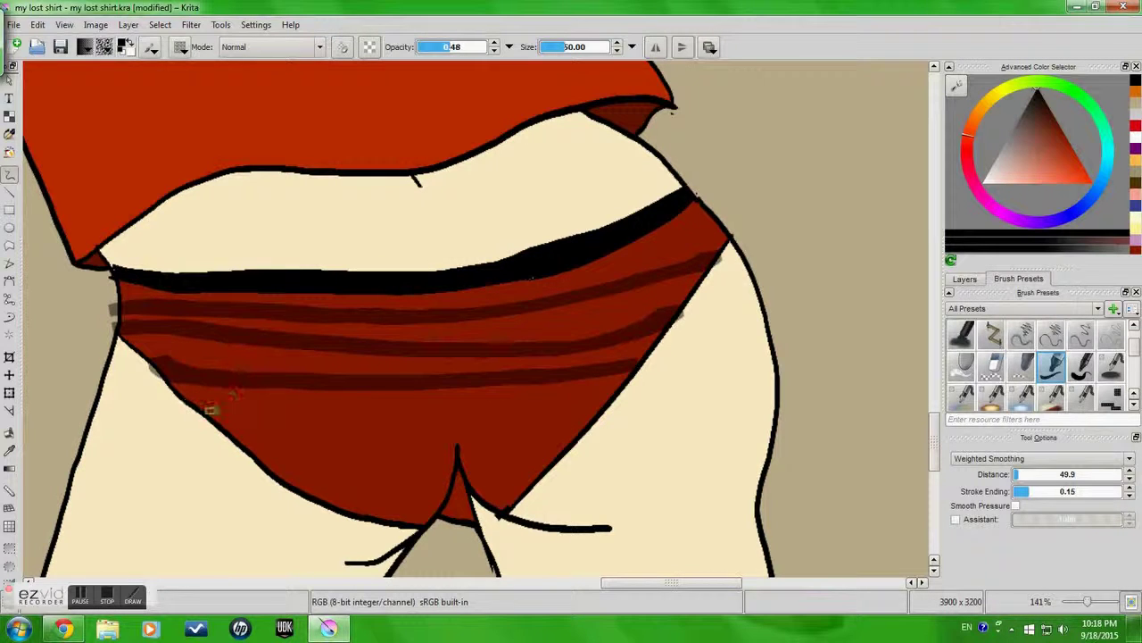
{"action": "left_click_drag", "start_coordinate": [227, 416], "coordinate": [547, 417]}
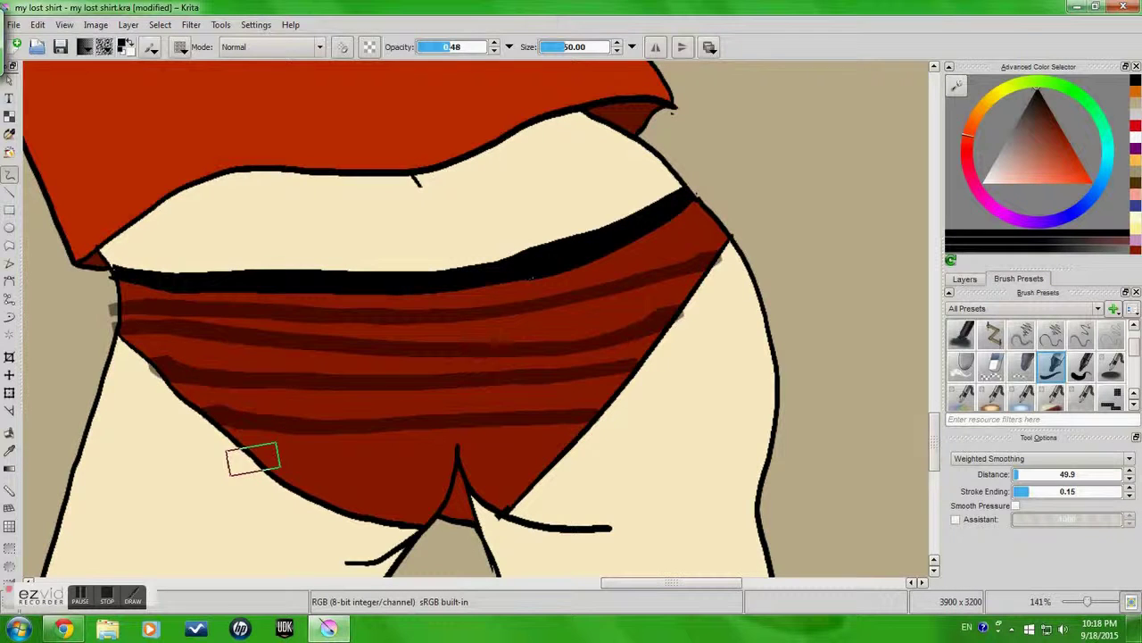
{"action": "left_click_drag", "start_coordinate": [295, 464], "coordinate": [454, 463]}
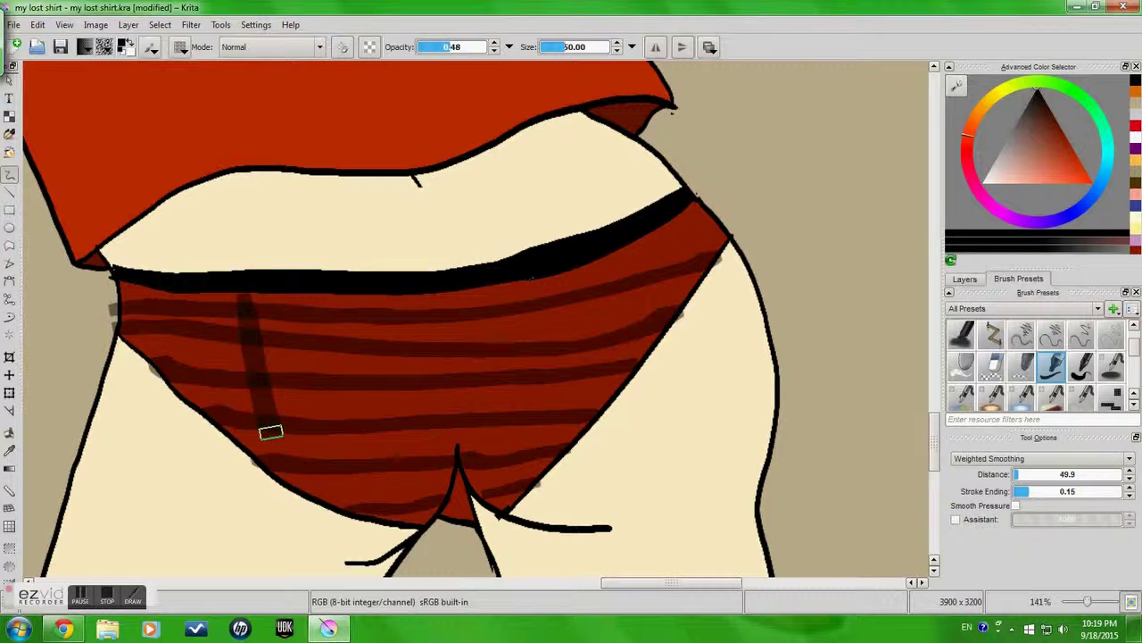
{"action": "key", "text": "ctrl+z"}
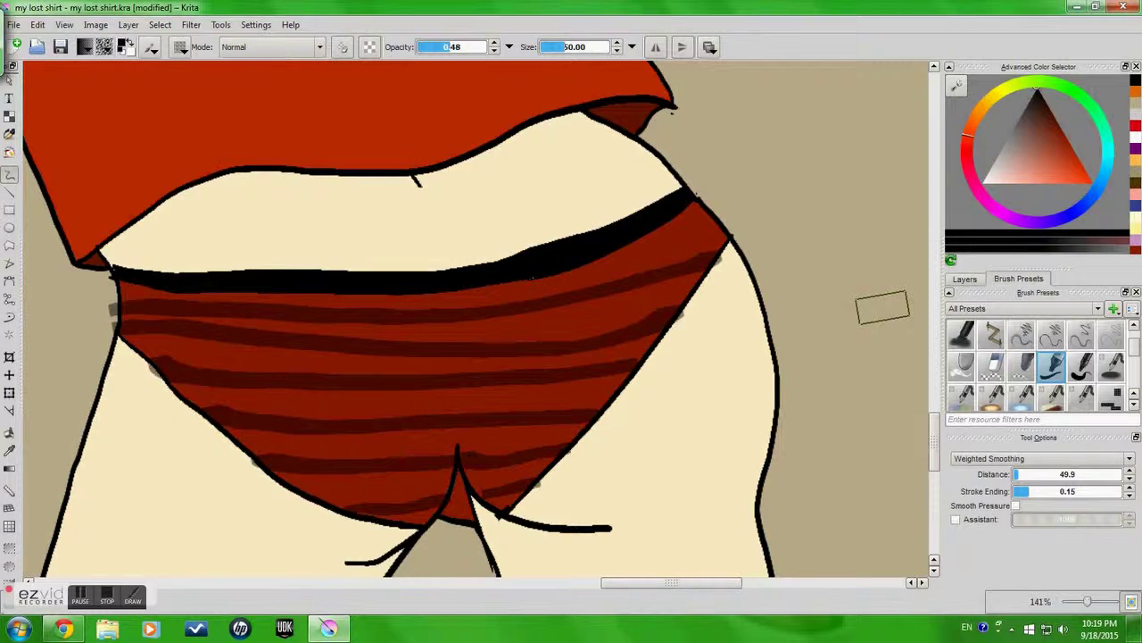
Erase the stripe ends that spill past the outline of the briefs with a size 20 eraser preset.
{"action": "mouse_move", "coordinate": [933, 423]}
{"action": "left_mouse_down"}
{"action": "mouse_move", "coordinate": [933, 330]}
{"action": "mouse_move", "coordinate": [933, 419]}
{"action": "left_mouse_up"}
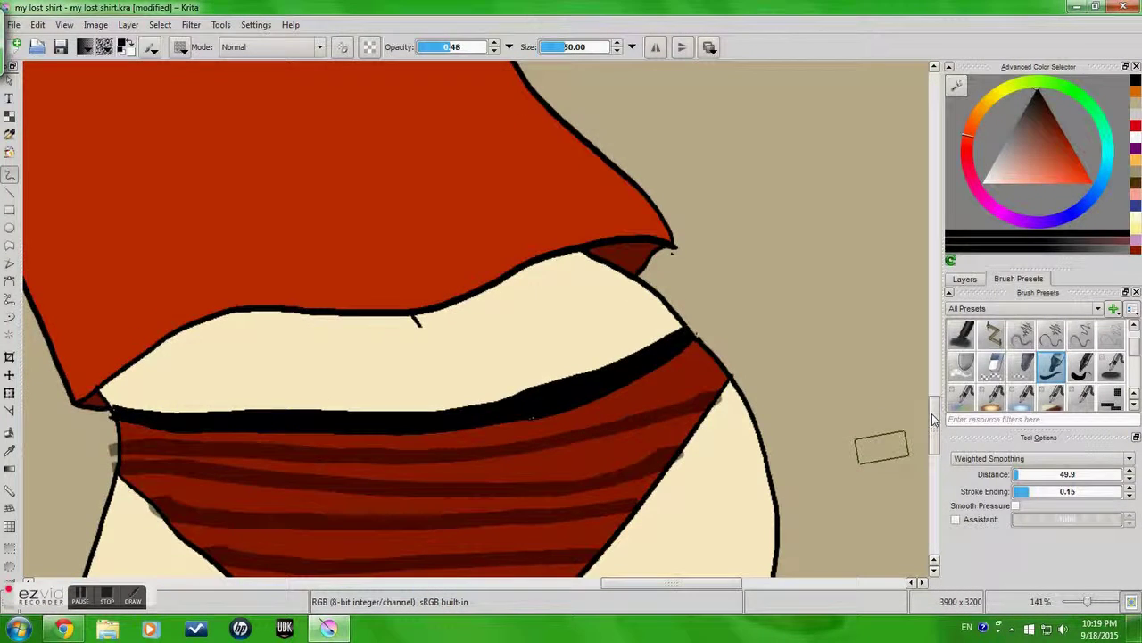
{"action": "left_click", "coordinate": [1082, 366]}
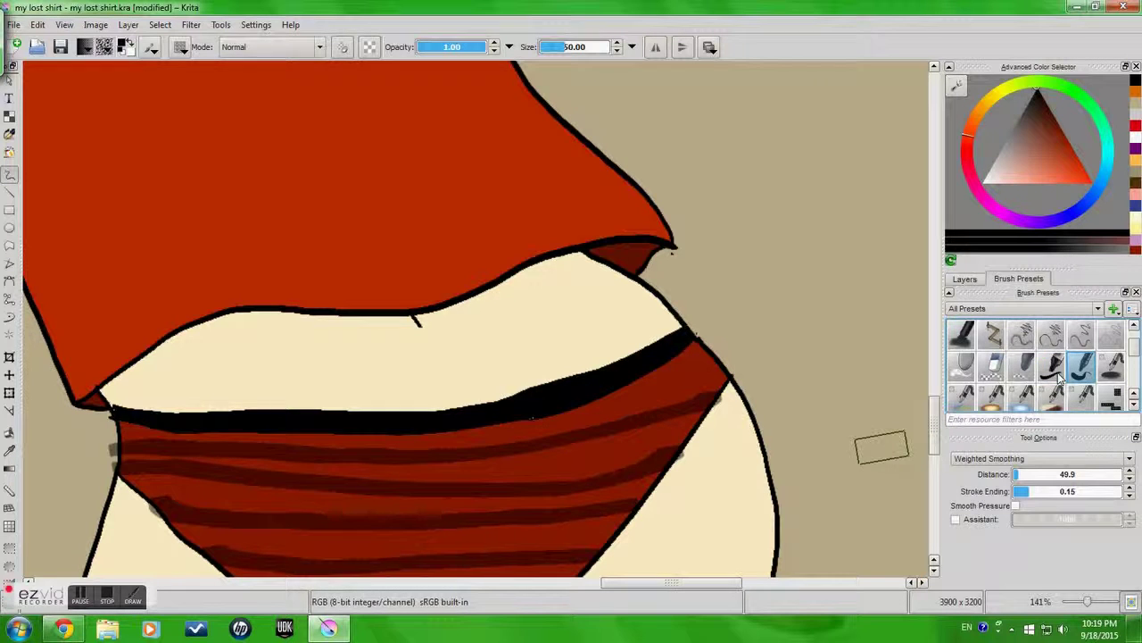
{"action": "left_click", "coordinate": [1060, 377]}
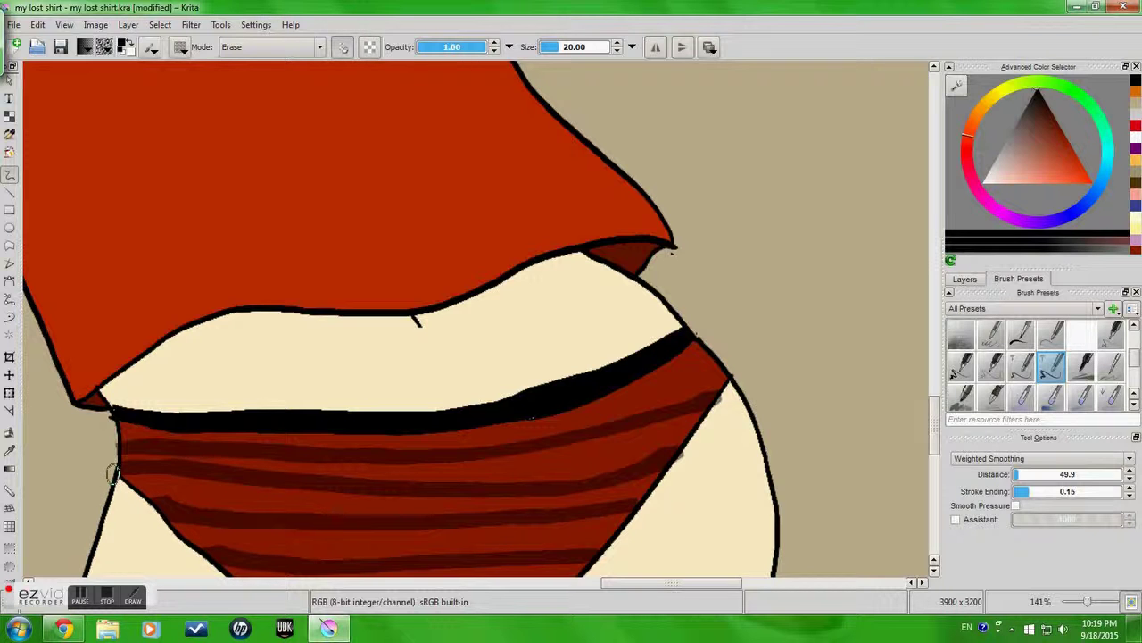
{"action": "scroll", "coordinate": [52, 339], "scroll_direction": "down", "scroll_amount": 3}
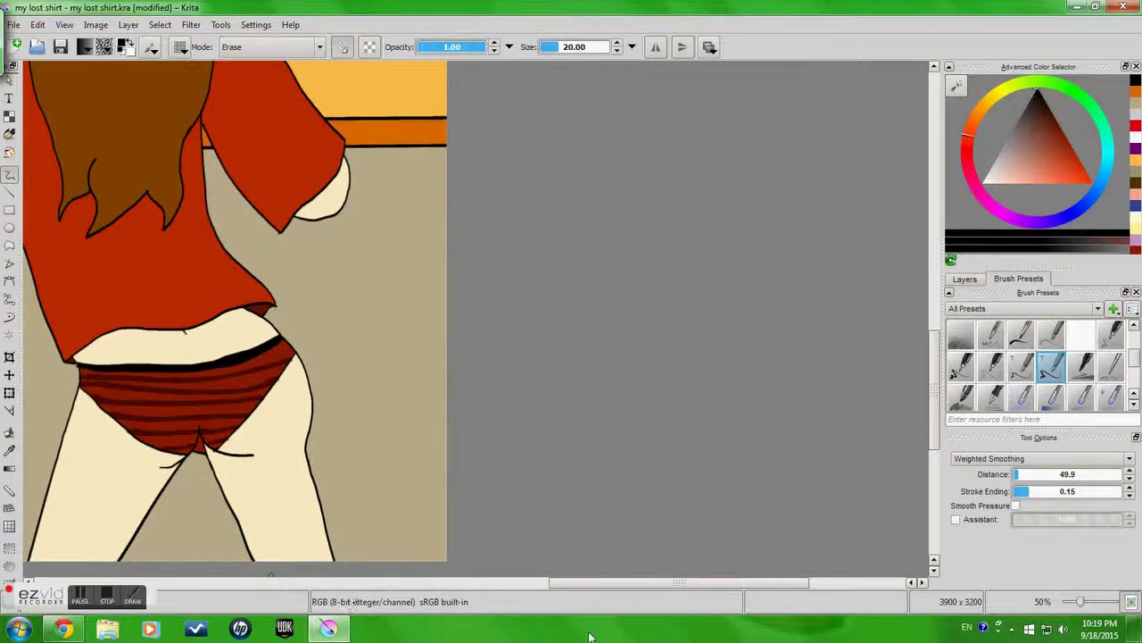
{"action": "left_click_drag", "start_coordinate": [629, 582], "coordinate": [524, 580]}
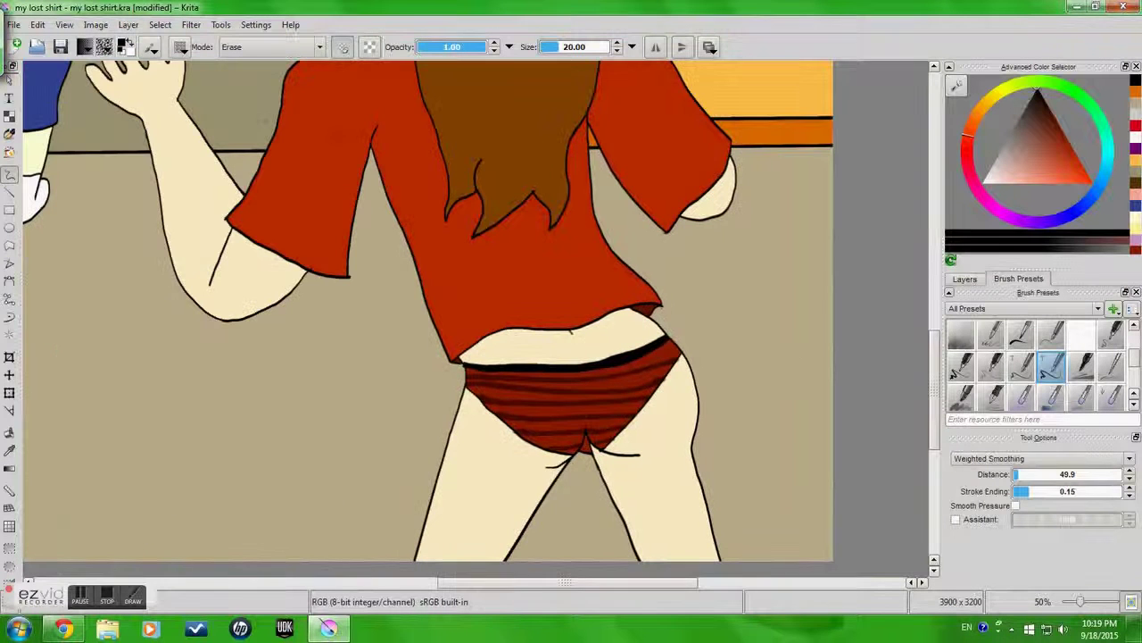
Spray white speckles over the body and both sleeves of the woman's red shirt with a spatter preset at 0.47 opacity.
{"action": "left_click_drag", "start_coordinate": [933, 364], "coordinate": [935, 301]}
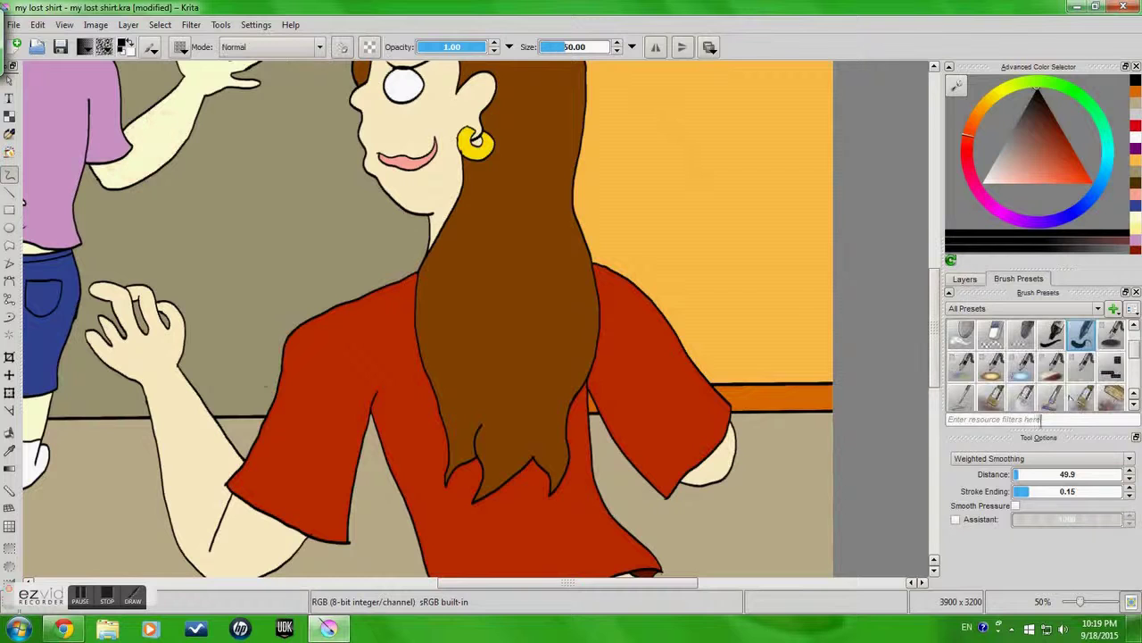
{"action": "left_click_drag", "start_coordinate": [1132, 348], "coordinate": [1133, 346]}
{"action": "scroll", "coordinate": [1131, 346], "scroll_direction": "down", "scroll_amount": 2}
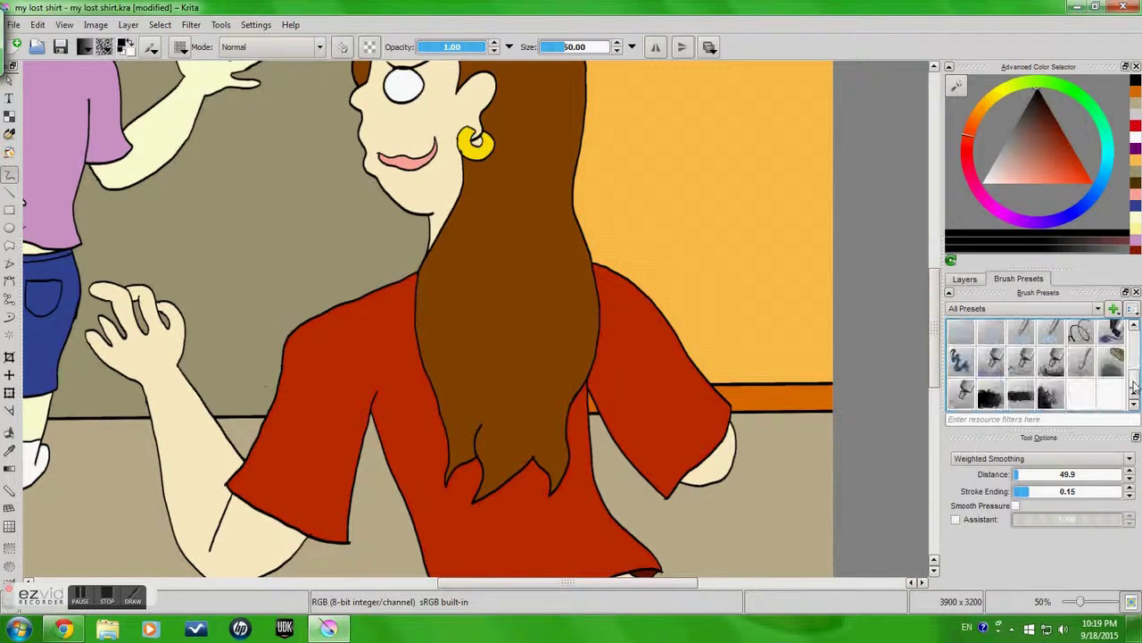
{"action": "left_click", "coordinate": [1081, 361]}
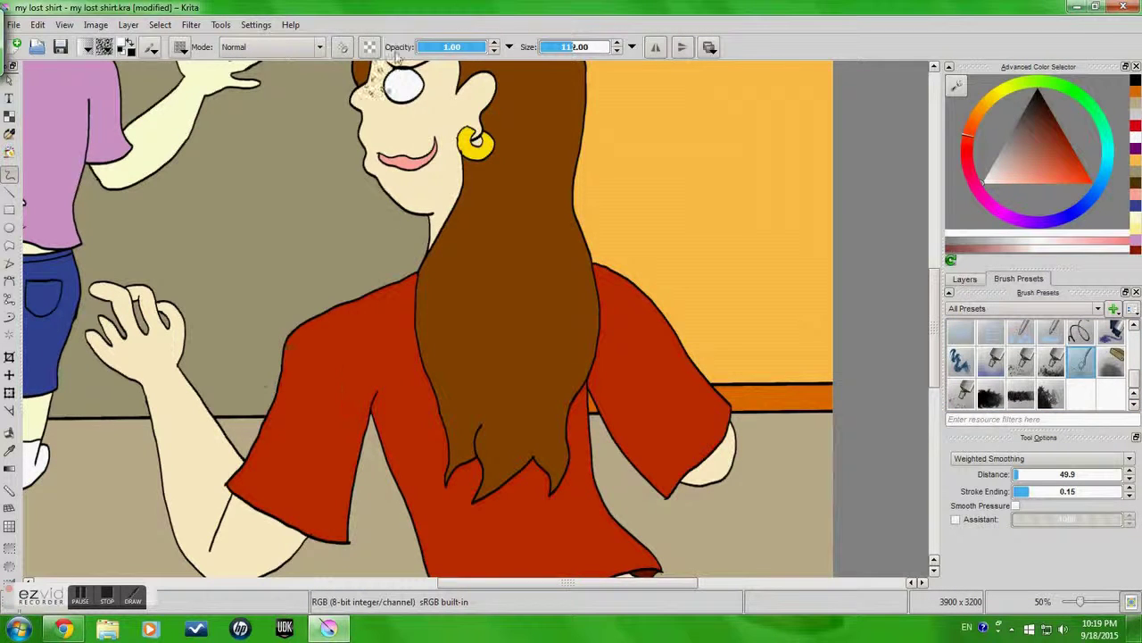
{"action": "left_click", "coordinate": [455, 47]}
{"action": "left_click_drag", "start_coordinate": [456, 50], "coordinate": [450, 50]}
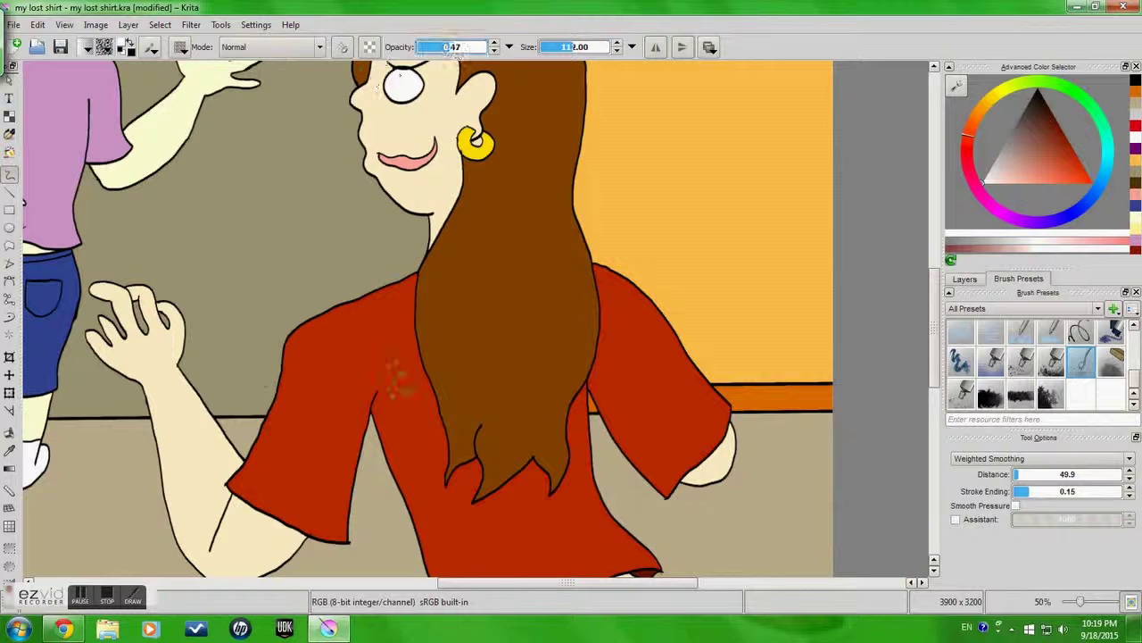
{"action": "left_click_drag", "start_coordinate": [364, 355], "coordinate": [392, 332]}
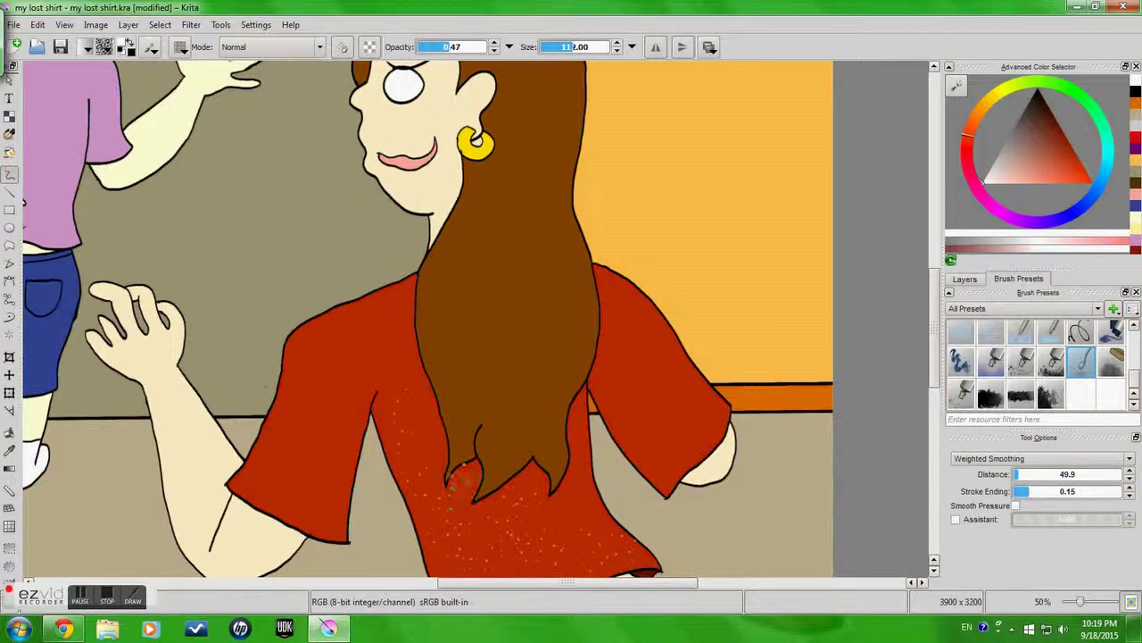
{"action": "left_click_drag", "start_coordinate": [389, 337], "coordinate": [360, 346]}
{"action": "left_click_drag", "start_coordinate": [665, 473], "coordinate": [659, 451]}
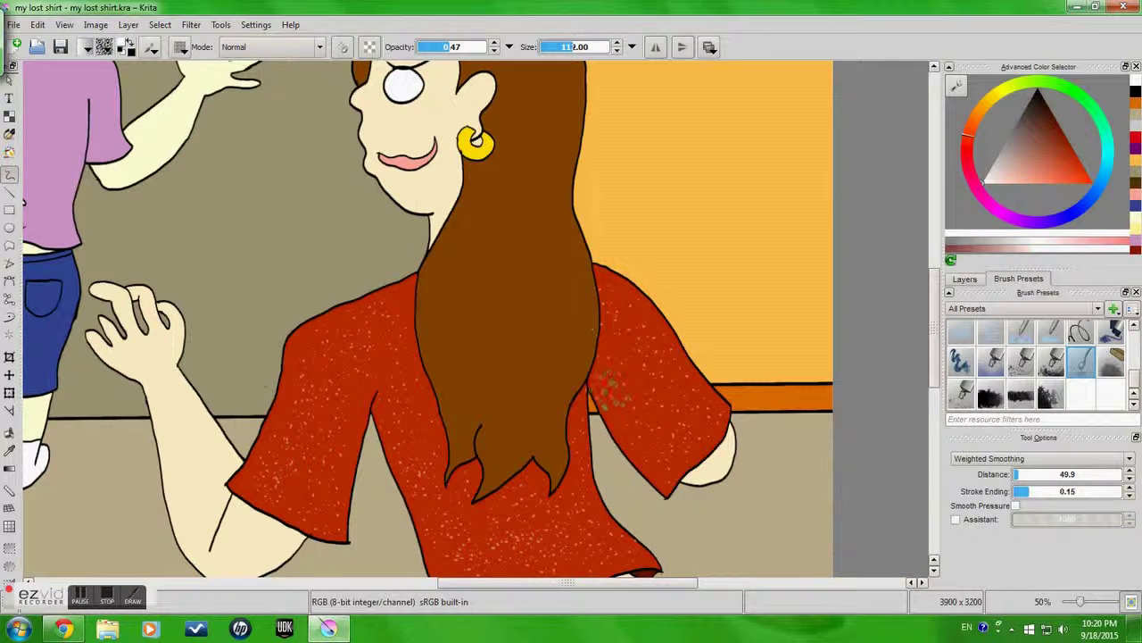
{"action": "scroll", "coordinate": [1132, 368], "scroll_direction": "up", "scroll_amount": 5}
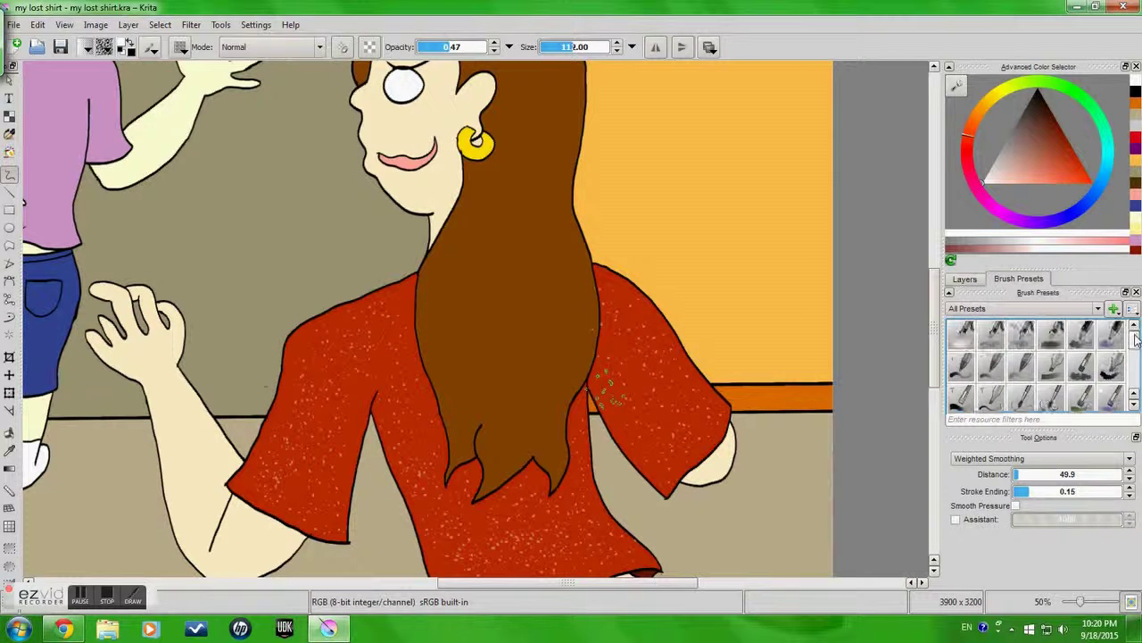
Erase the stray speckles along the edge of the woman's hair with the size 20 eraser preset.
{"action": "left_click", "coordinate": [990, 337]}
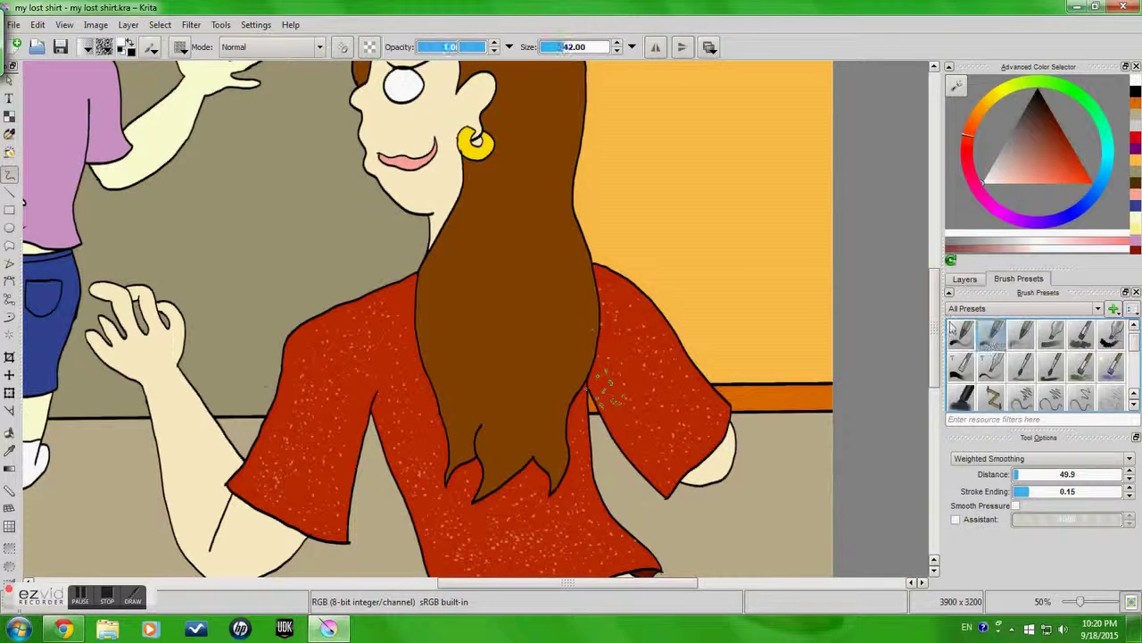
{"action": "key", "text": "e"}
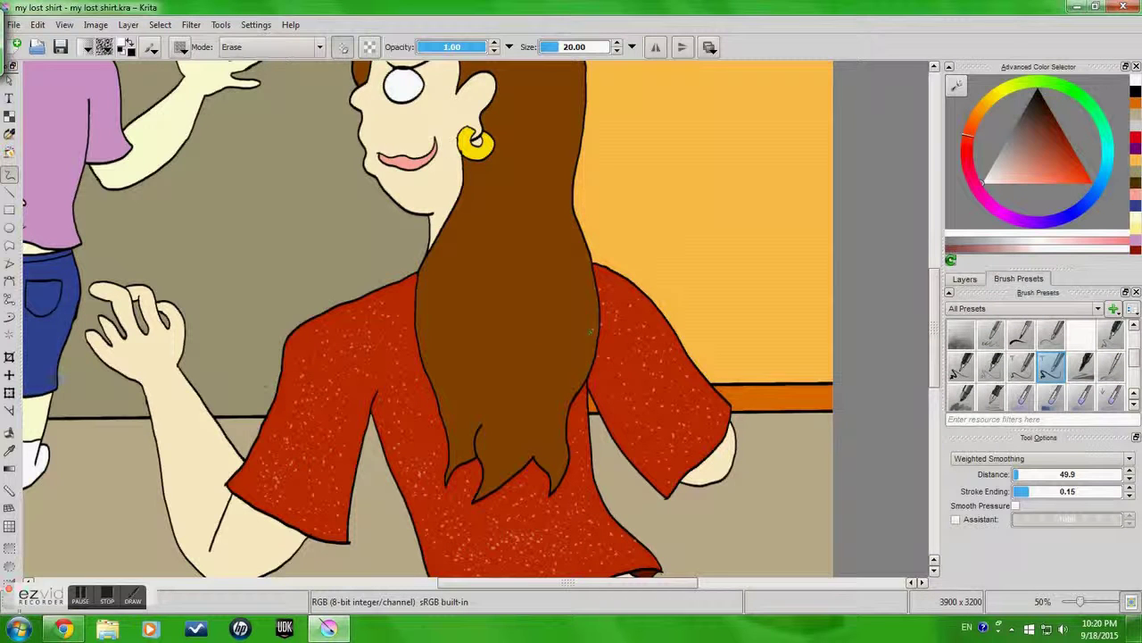
{"action": "left_click_drag", "start_coordinate": [588, 289], "coordinate": [591, 300]}
Shade the right edge and lower tips of the woman's hair in a darker tone of its sampled brown with a size 42 preset.
{"action": "left_click", "coordinate": [991, 334]}
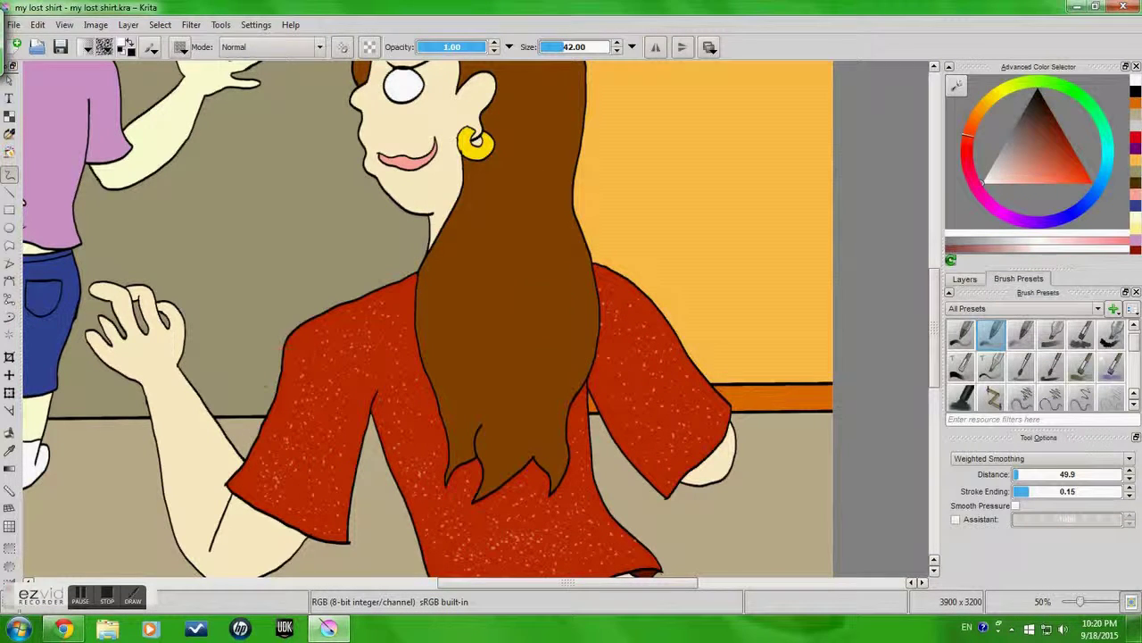
{"action": "left_click", "coordinate": [555, 290], "text": "ctrl"}
{"action": "left_click", "coordinate": [1019, 249]}
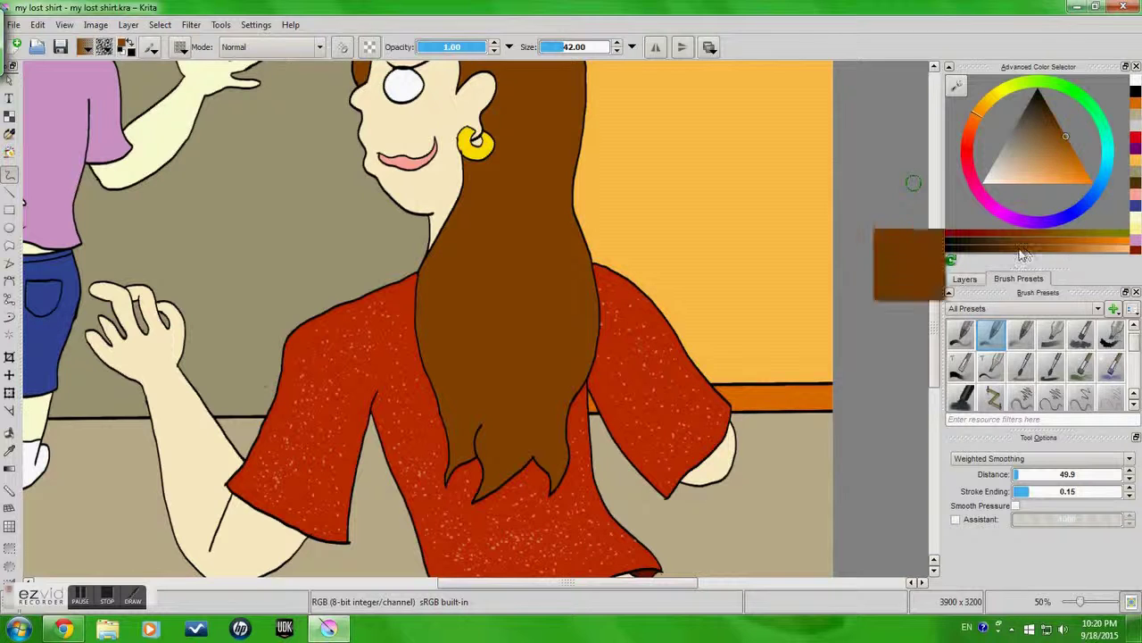
{"action": "left_click", "coordinate": [994, 249]}
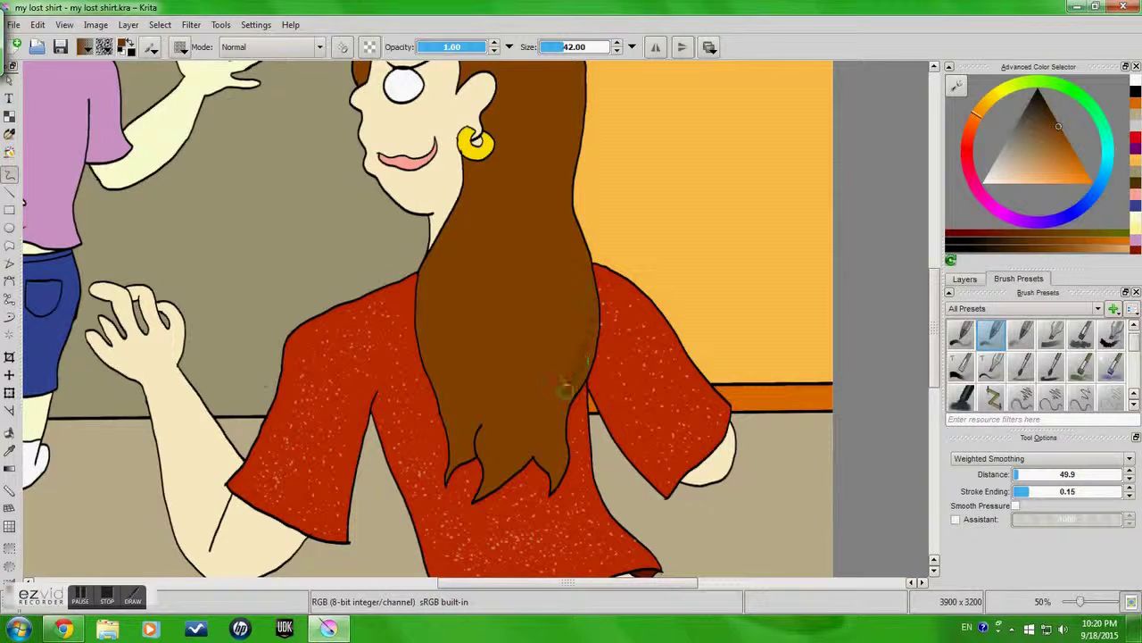
{"action": "mouse_move", "coordinate": [555, 480]}
{"action": "left_mouse_down"}
{"action": "mouse_move", "coordinate": [556, 423]}
{"action": "mouse_move", "coordinate": [562, 457]}
{"action": "mouse_move", "coordinate": [559, 412]}
{"action": "mouse_move", "coordinate": [590, 319]}
{"action": "mouse_move", "coordinate": [584, 267]}
{"action": "mouse_move", "coordinate": [589, 341]}
{"action": "left_mouse_up"}
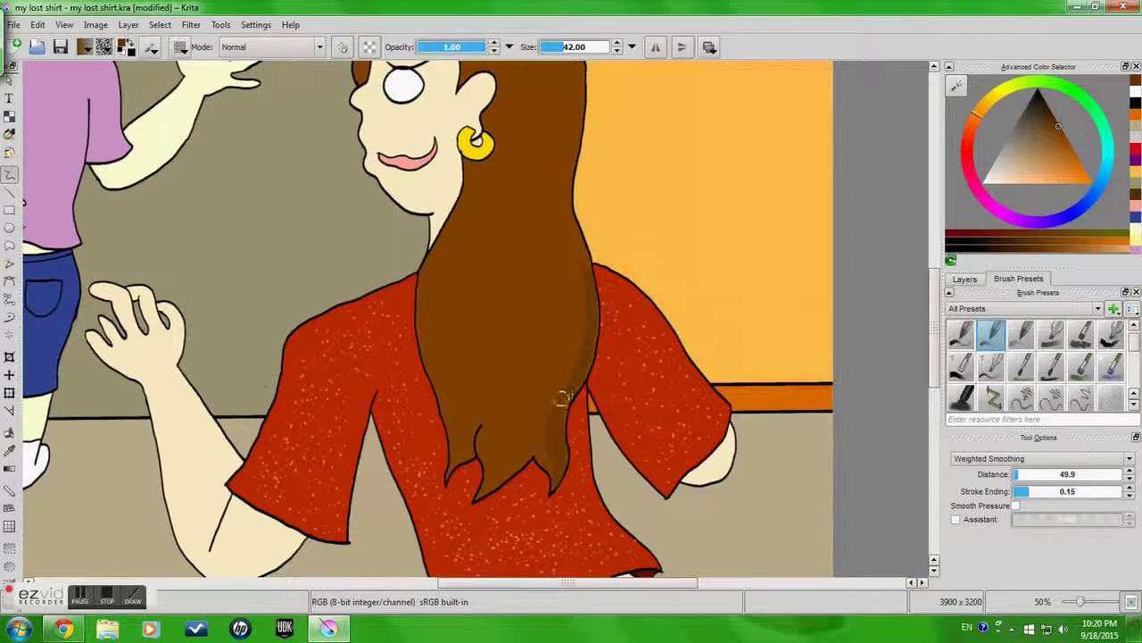
{"action": "left_click_drag", "start_coordinate": [552, 421], "coordinate": [555, 475]}
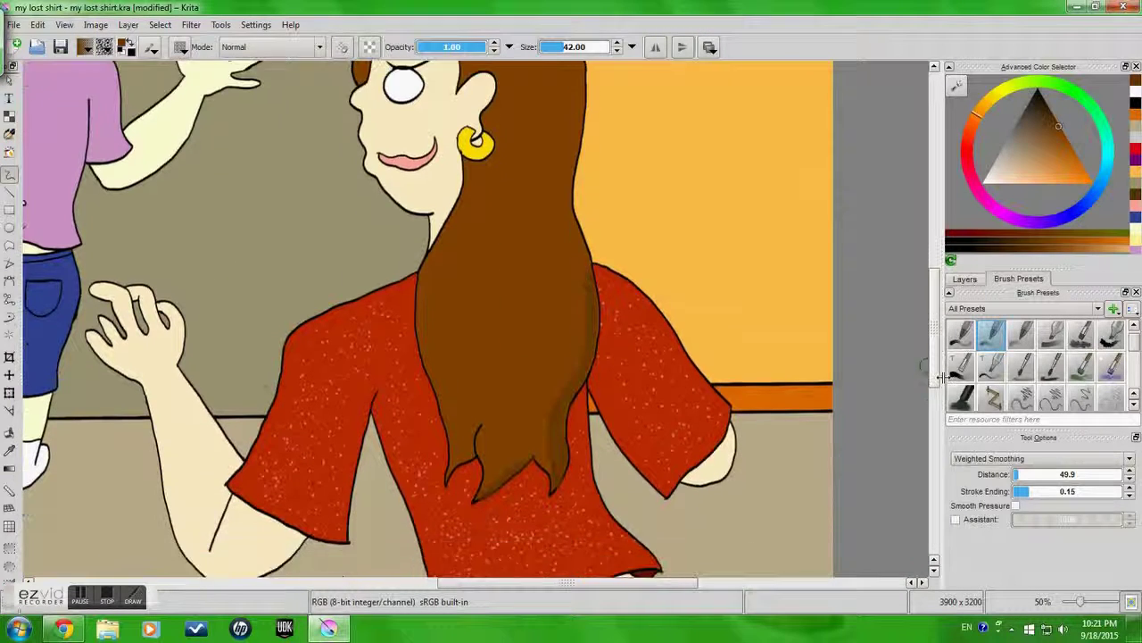
Add a new paint layer directly above Layer 7.
{"action": "scroll", "coordinate": [941, 378], "scroll_direction": "down", "scroll_amount": 5}
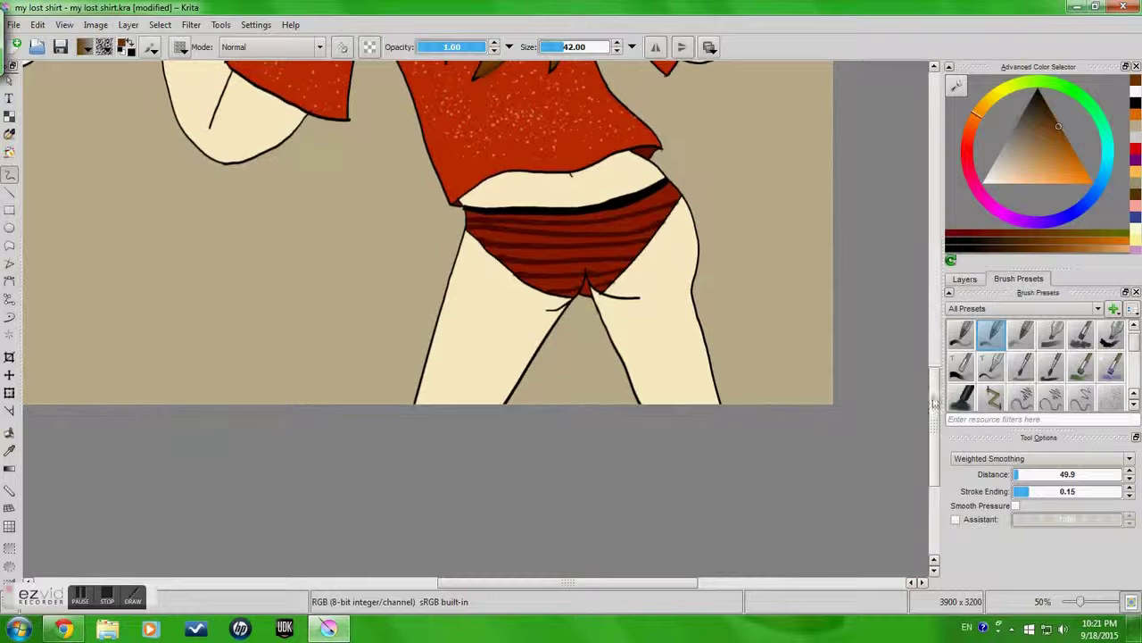
{"action": "scroll", "coordinate": [923, 313], "scroll_direction": "up", "scroll_amount": 5}
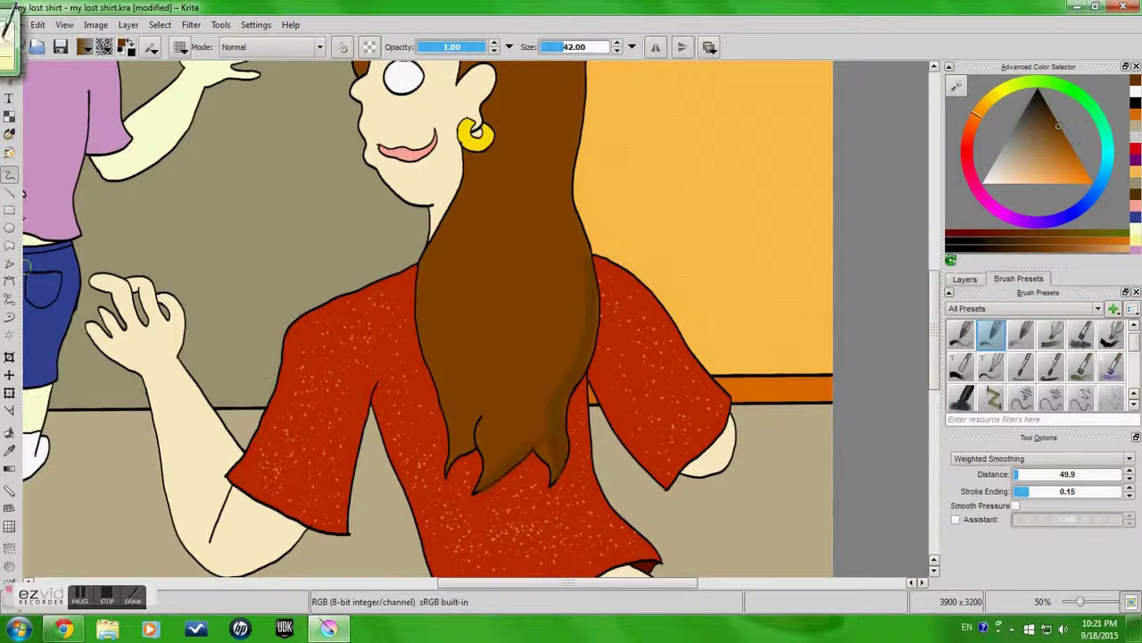
{"action": "scroll", "coordinate": [27, 285], "scroll_direction": "down", "scroll_amount": 1}
{"action": "scroll", "coordinate": [28, 284], "scroll_direction": "down", "scroll_amount": 1}
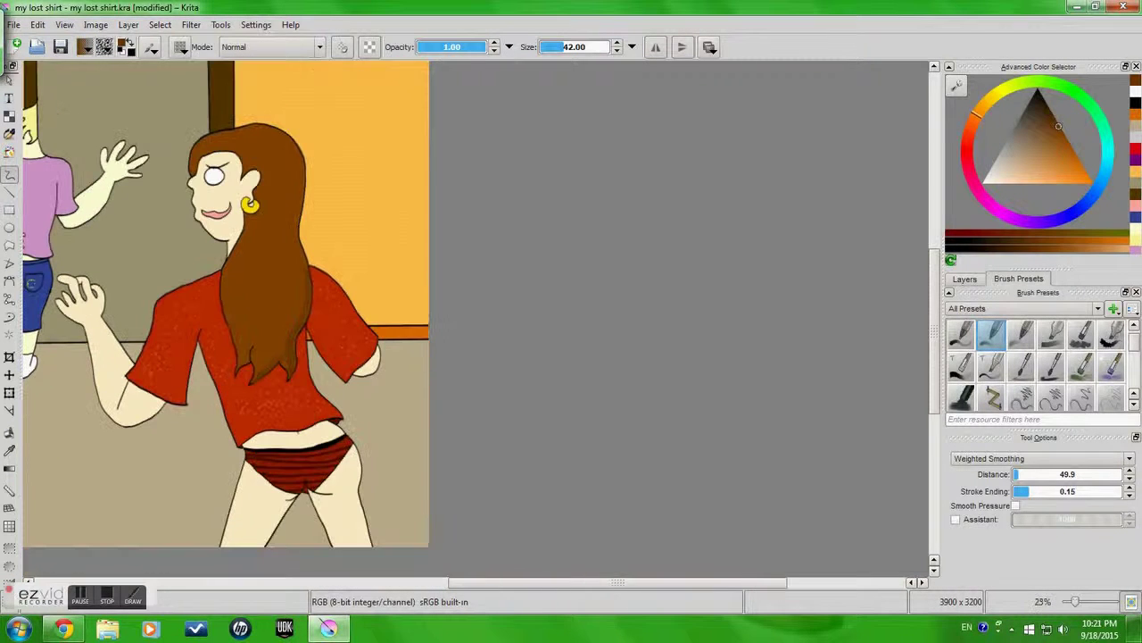
{"action": "left_click", "coordinate": [965, 279]}
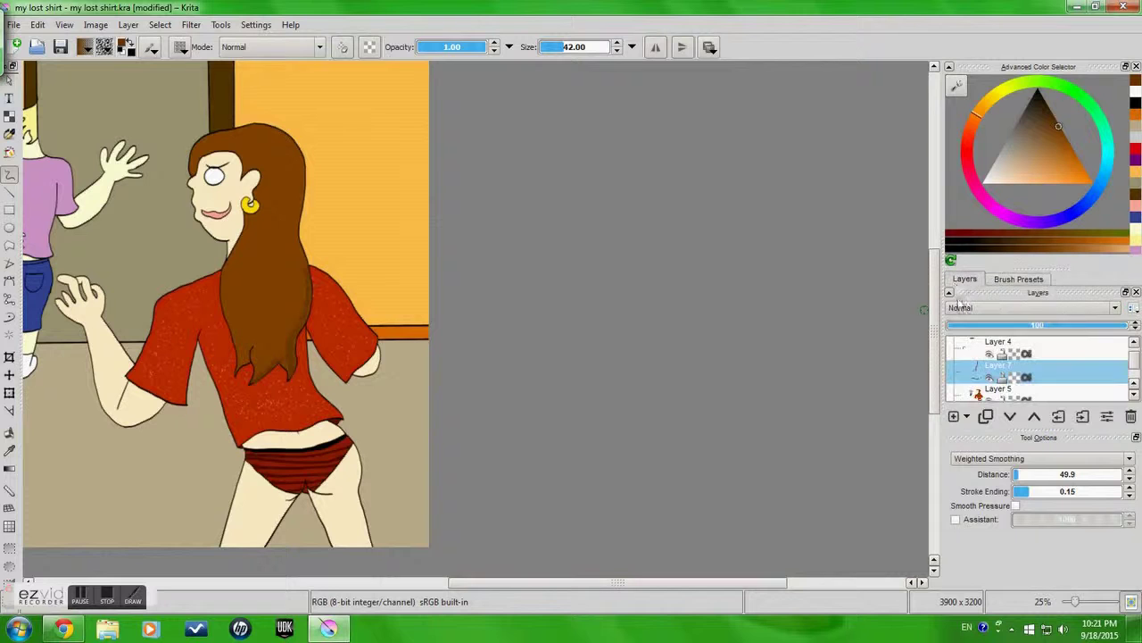
{"action": "left_click", "coordinate": [955, 416]}
{"action": "scroll", "coordinate": [243, 465], "scroll_direction": "up", "scroll_amount": 4}
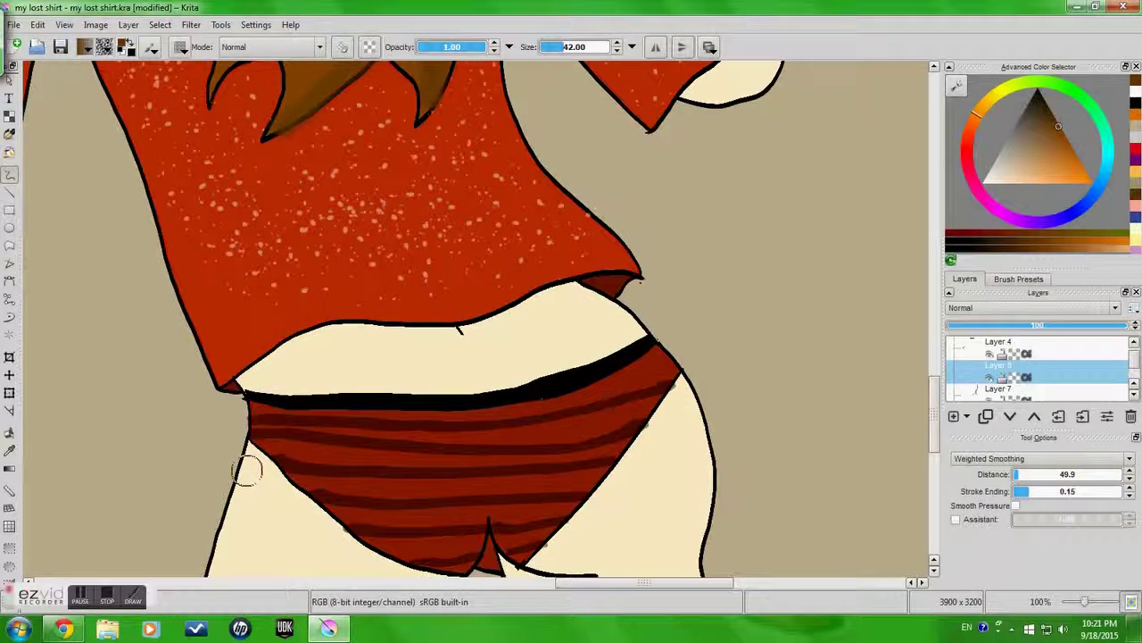
Paint vertical stripes across the briefs in dark red sampled from the existing stripes, using a size 50 rectangular-tip preset at 0.63 opacity.
{"action": "left_click", "coordinate": [1018, 279]}
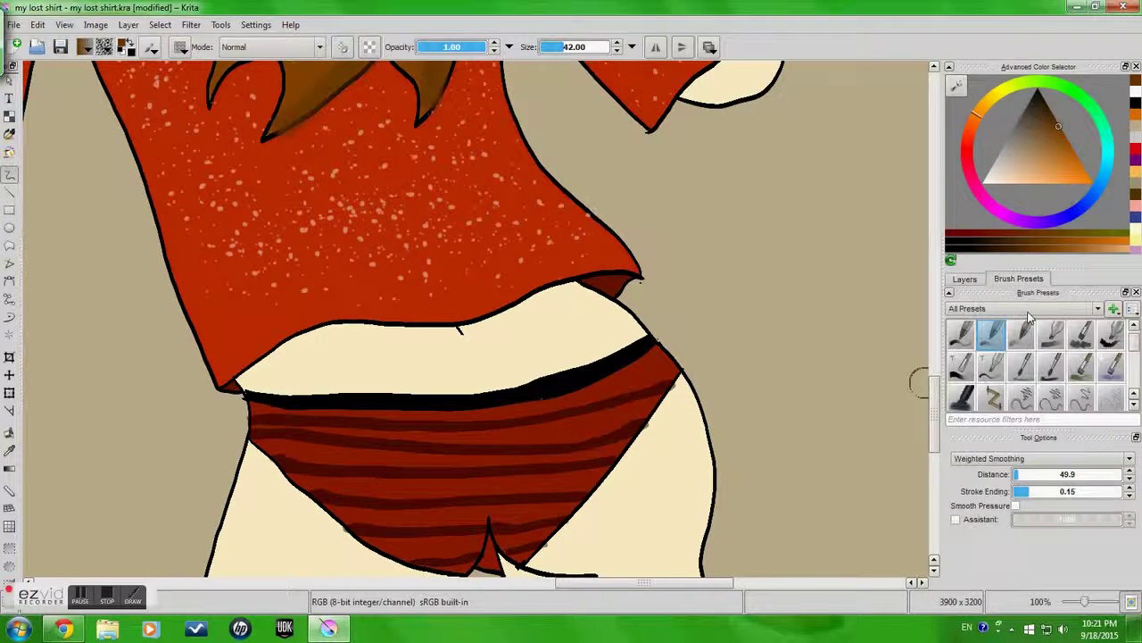
{"action": "left_click", "coordinate": [1135, 403]}
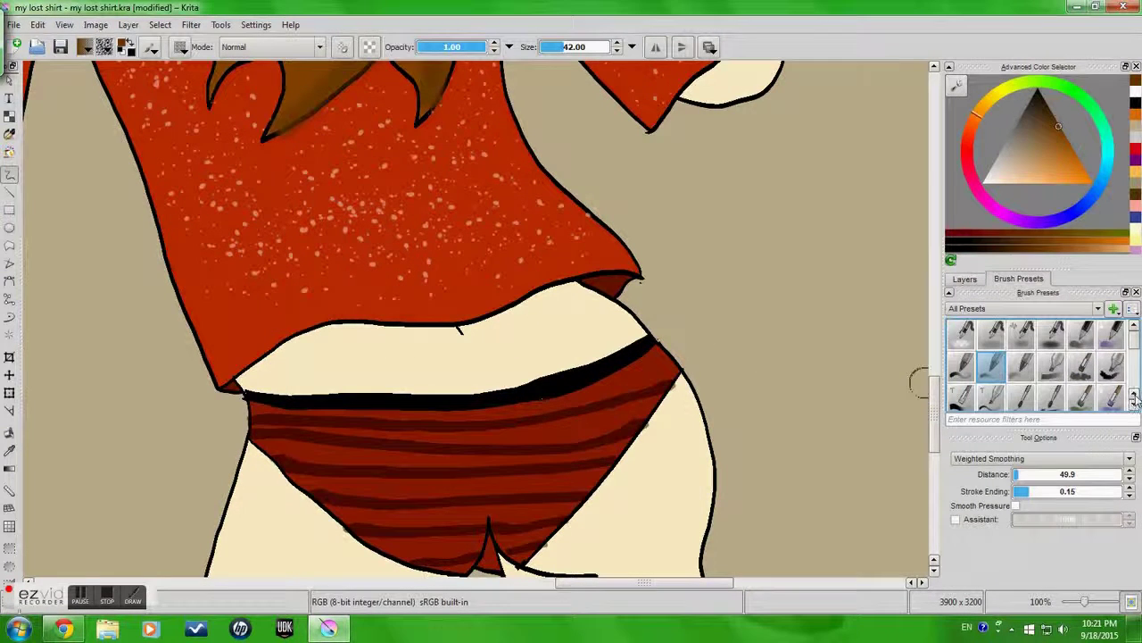
{"action": "left_click", "coordinate": [651, 386], "text": "ctrl"}
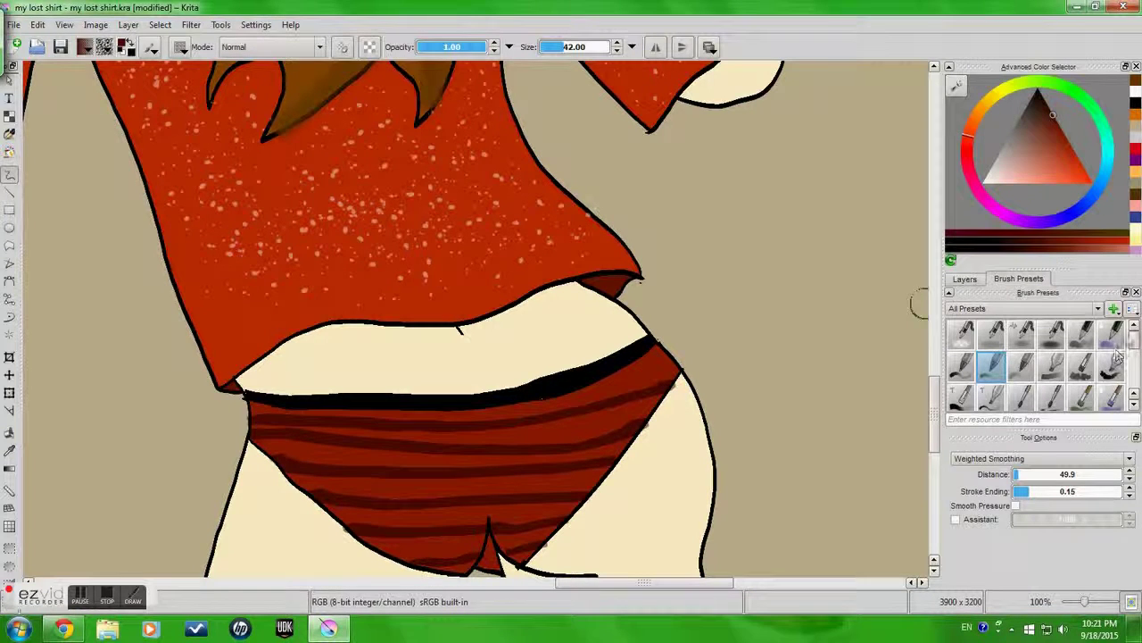
{"action": "left_click_drag", "start_coordinate": [1134, 345], "coordinate": [1135, 355]}
{"action": "left_click", "coordinate": [1059, 346]}
{"action": "left_click", "coordinate": [1053, 335]}
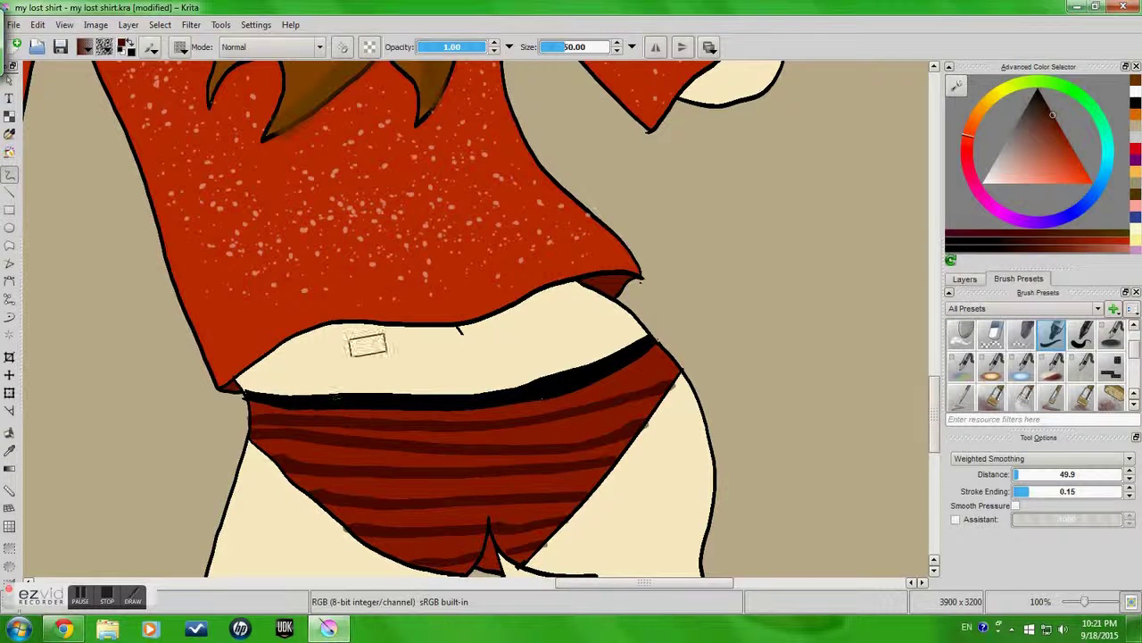
{"action": "left_click", "coordinate": [465, 48]}
{"action": "left_click_drag", "start_coordinate": [458, 54], "coordinate": [456, 53]}
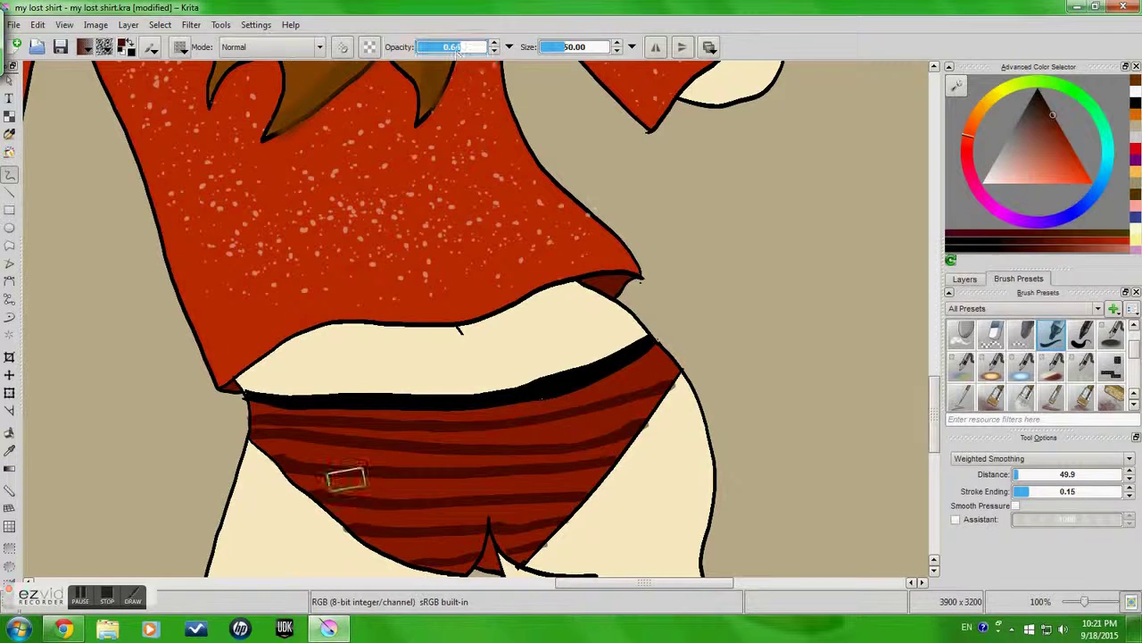
{"action": "mouse_move", "coordinate": [348, 433]}
{"action": "left_mouse_down"}
{"action": "mouse_move", "coordinate": [368, 521]}
{"action": "mouse_move", "coordinate": [378, 514]}
{"action": "mouse_move", "coordinate": [388, 552]}
{"action": "mouse_move", "coordinate": [409, 559]}
{"action": "mouse_move", "coordinate": [379, 515]}
{"action": "mouse_move", "coordinate": [357, 411]}
{"action": "mouse_move", "coordinate": [418, 428]}
{"action": "mouse_move", "coordinate": [449, 559]}
{"action": "left_mouse_up"}
{"action": "key", "text": "ctrl+z"}
{"action": "mouse_move", "coordinate": [474, 405]}
{"action": "left_mouse_down"}
{"action": "mouse_move", "coordinate": [487, 494]}
{"action": "mouse_move", "coordinate": [472, 517]}
{"action": "left_mouse_up"}
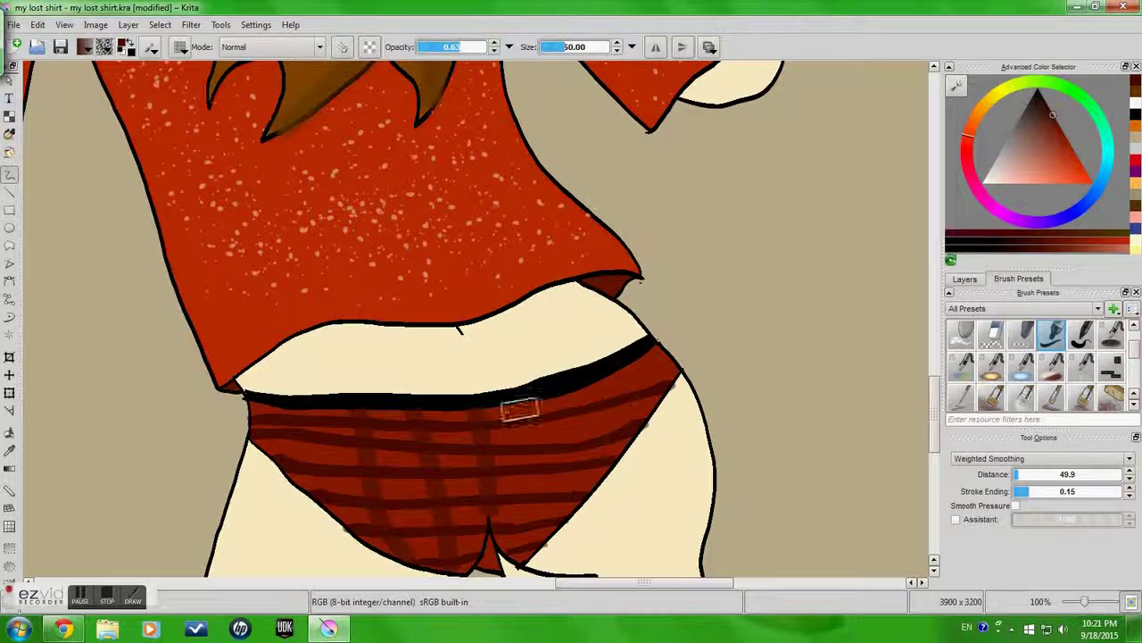
{"action": "left_click_drag", "start_coordinate": [533, 424], "coordinate": [548, 520]}
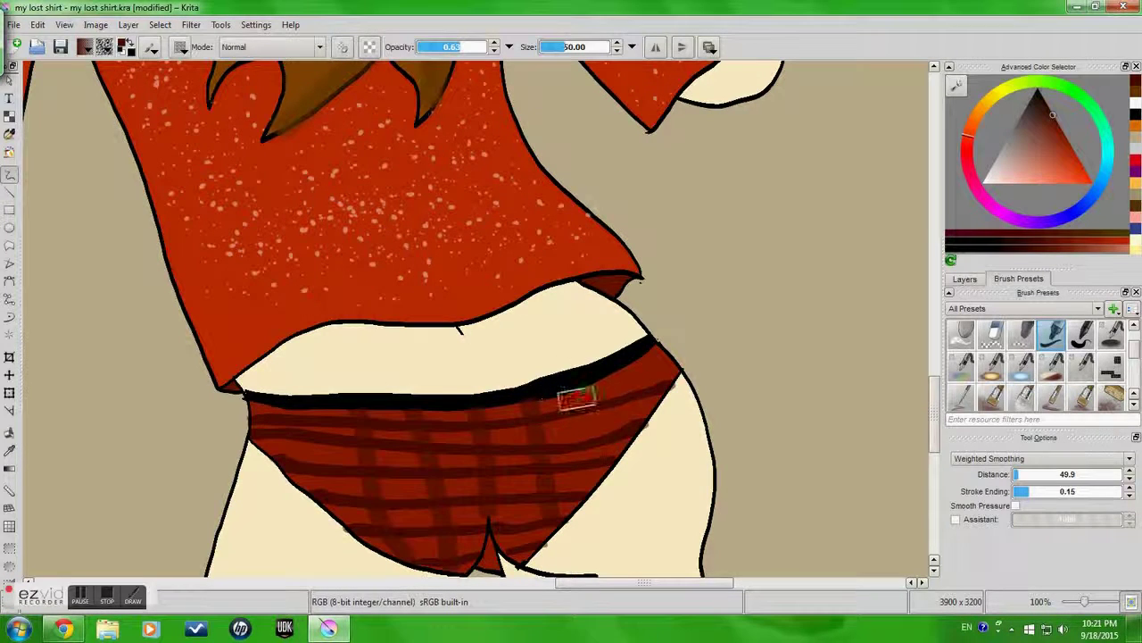
{"action": "left_click_drag", "start_coordinate": [576, 401], "coordinate": [592, 485]}
{"action": "left_click_drag", "start_coordinate": [577, 388], "coordinate": [584, 498]}
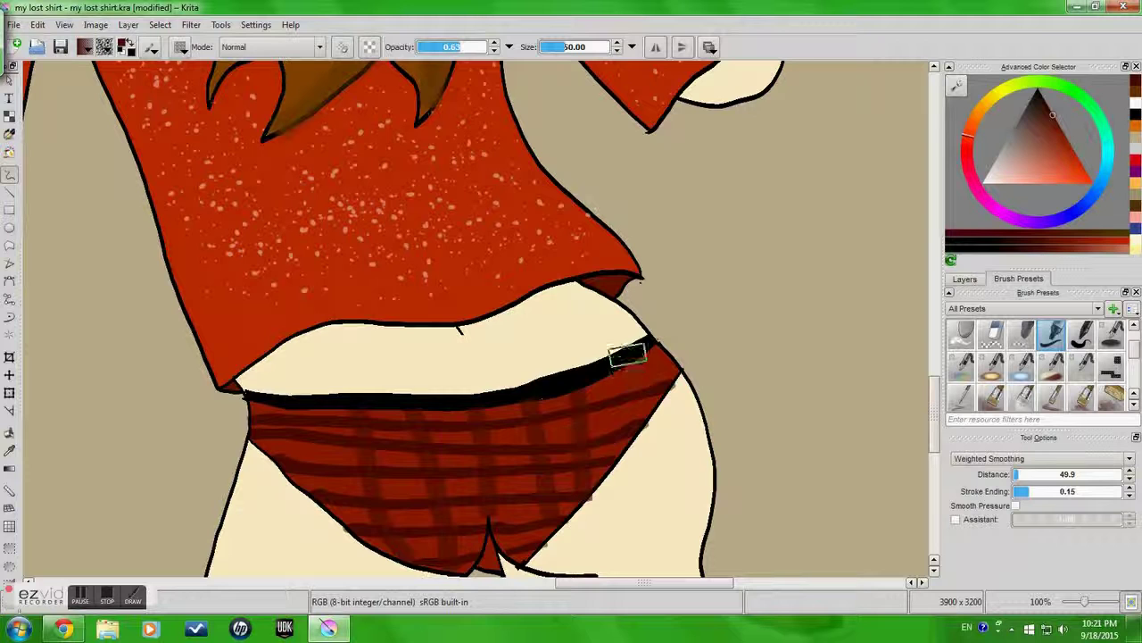
{"action": "left_click_drag", "start_coordinate": [629, 366], "coordinate": [629, 379]}
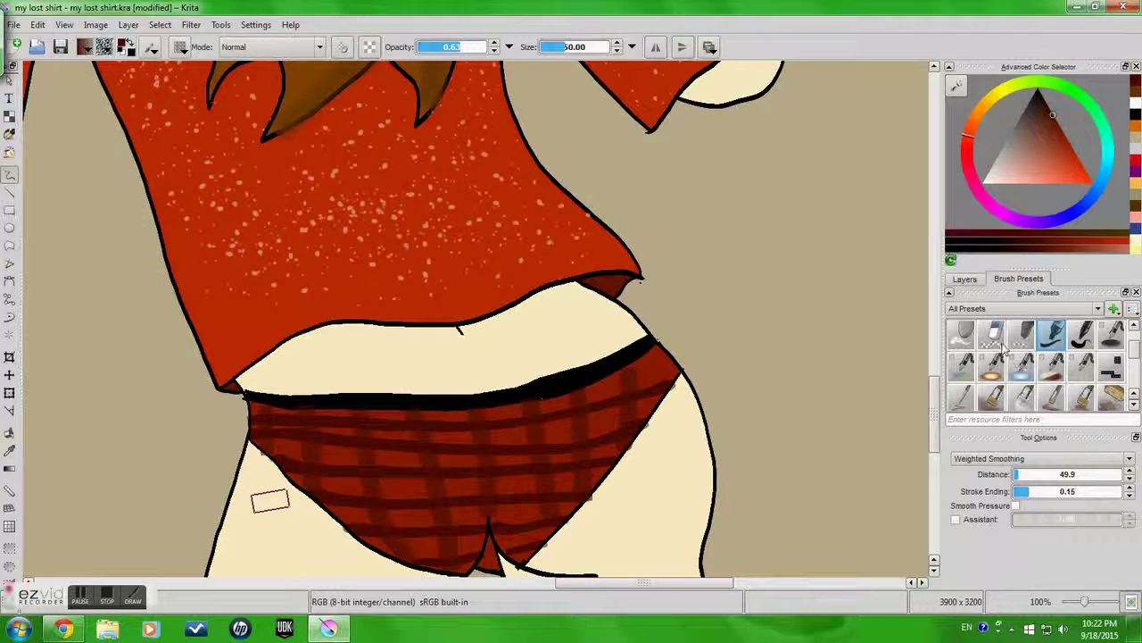
Add a new paint layer directly above Layer 8 and choose white as the painting colour.
{"action": "left_click", "coordinate": [965, 278]}
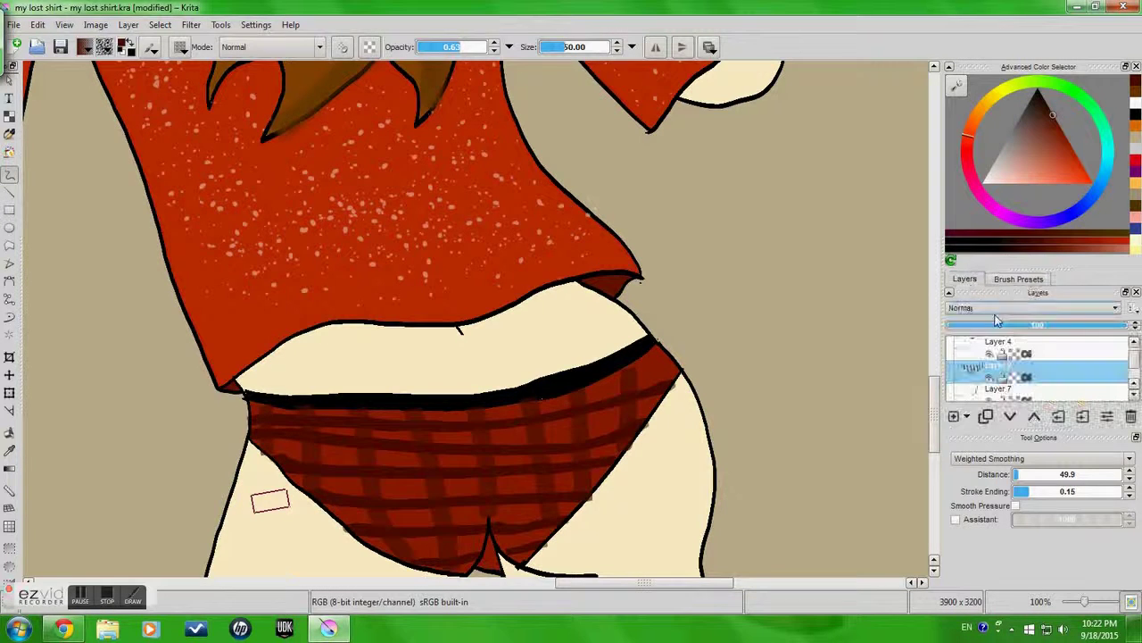
{"action": "left_click", "coordinate": [953, 416]}
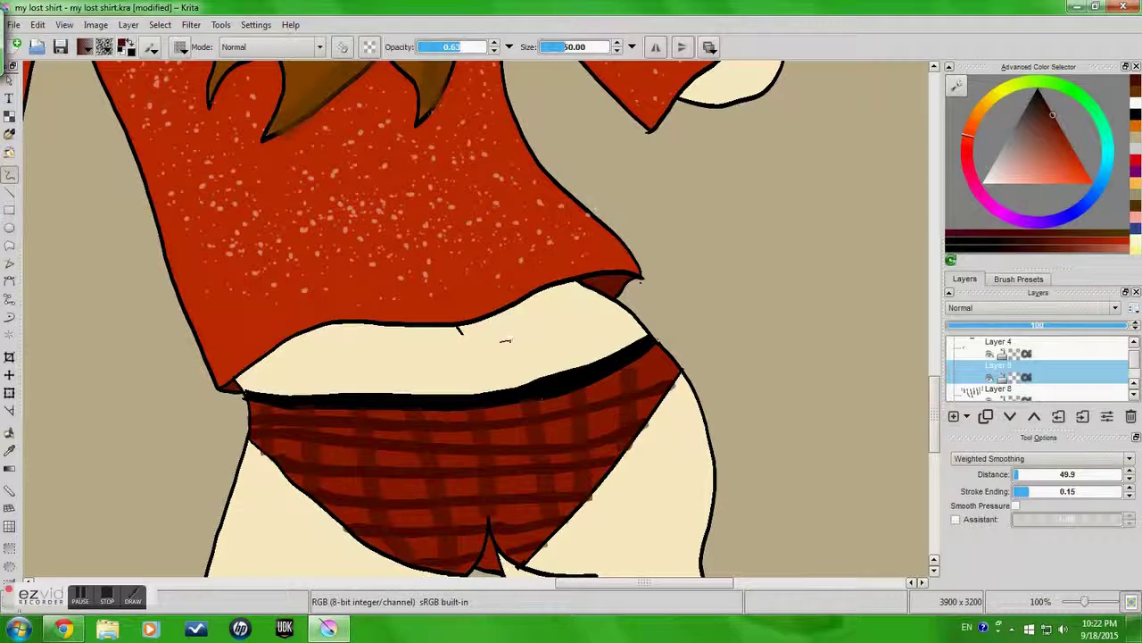
{"action": "left_click", "coordinate": [1008, 178]}
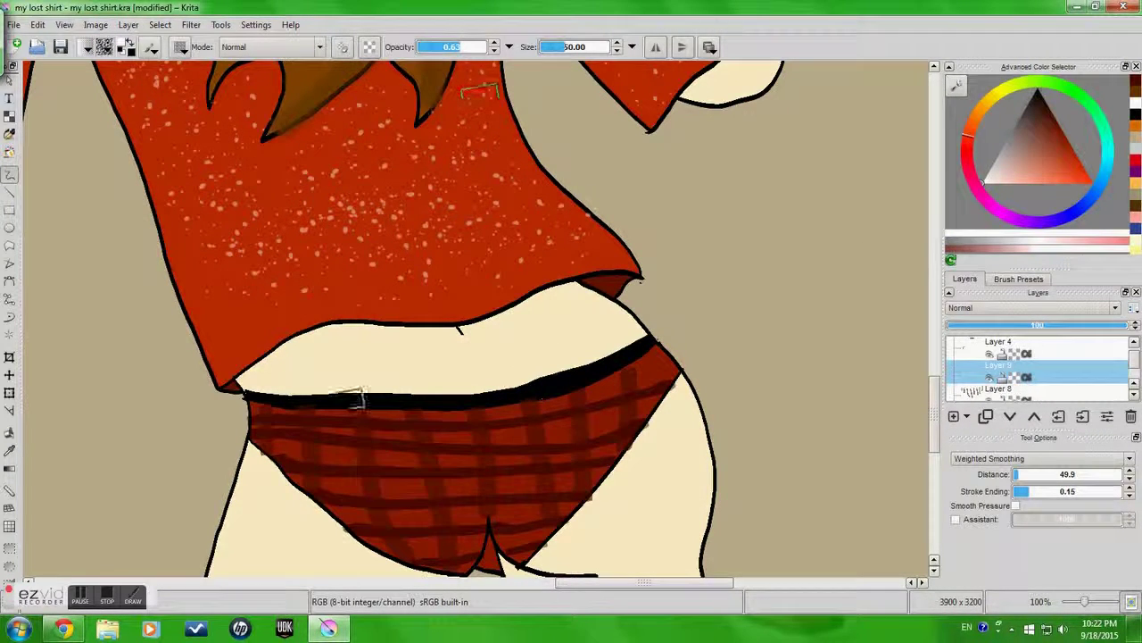
Try painting a white vertical stripe down the briefs with the size 50 preset at 0.63 opacity.
{"action": "left_click_drag", "start_coordinate": [385, 409], "coordinate": [401, 485]}
{"action": "key", "text": "ctrl+z"}
{"action": "left_click_drag", "start_coordinate": [389, 414], "coordinate": [412, 549]}
{"action": "key", "text": "ctrl+z"}
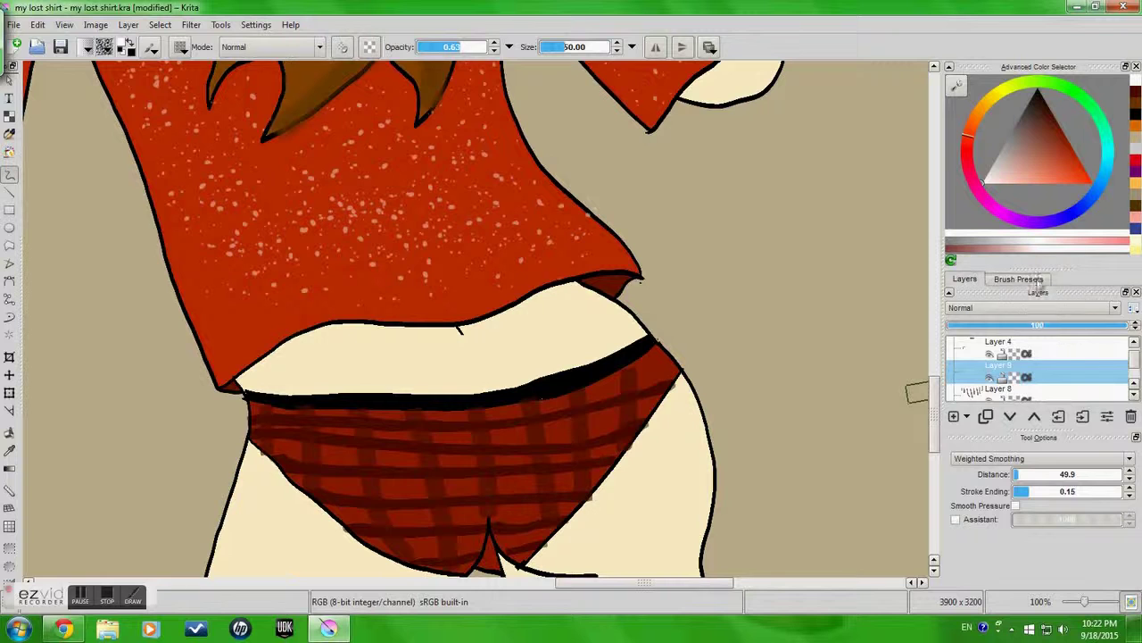
Try painting a white vertical stripe down the briefs with the soft size 42 preset at full opacity.
{"action": "left_click", "coordinate": [1018, 279]}
{"action": "left_click", "coordinate": [1134, 328]}
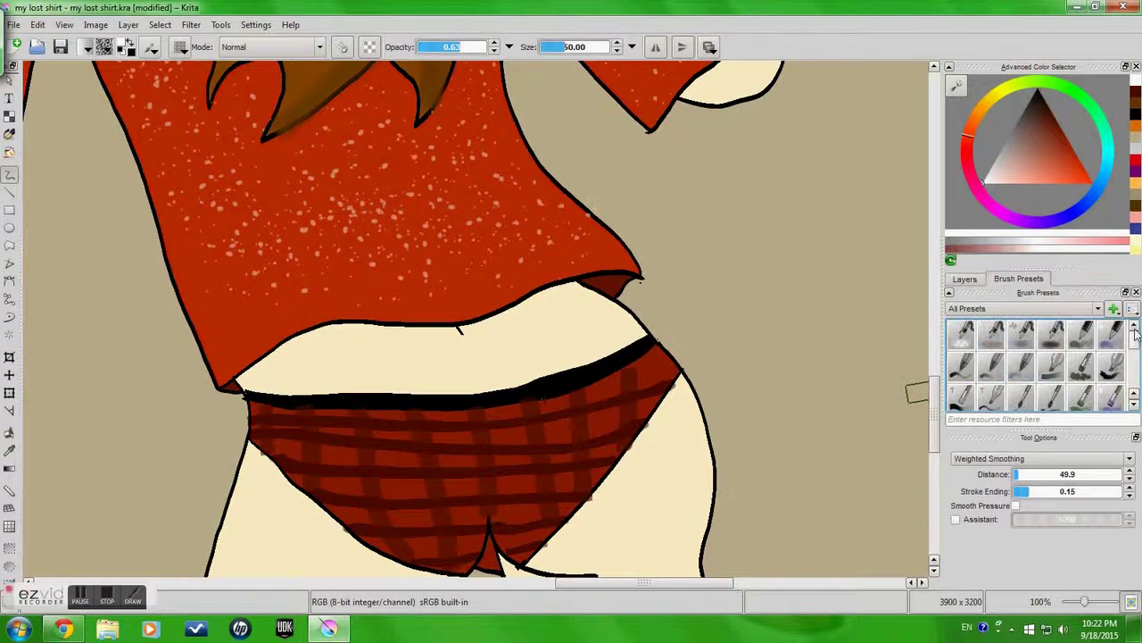
{"action": "left_click", "coordinate": [990, 366]}
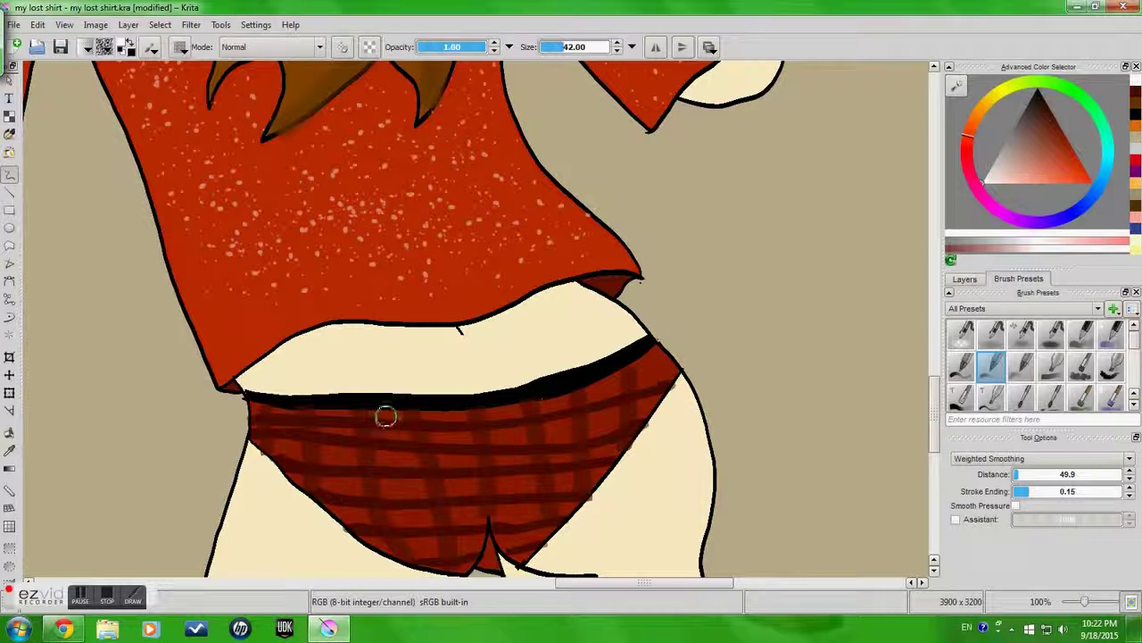
{"action": "left_click_drag", "start_coordinate": [383, 413], "coordinate": [407, 514]}
{"action": "key", "text": "ctrl+z"}
{"action": "left_click_drag", "start_coordinate": [383, 413], "coordinate": [418, 546]}
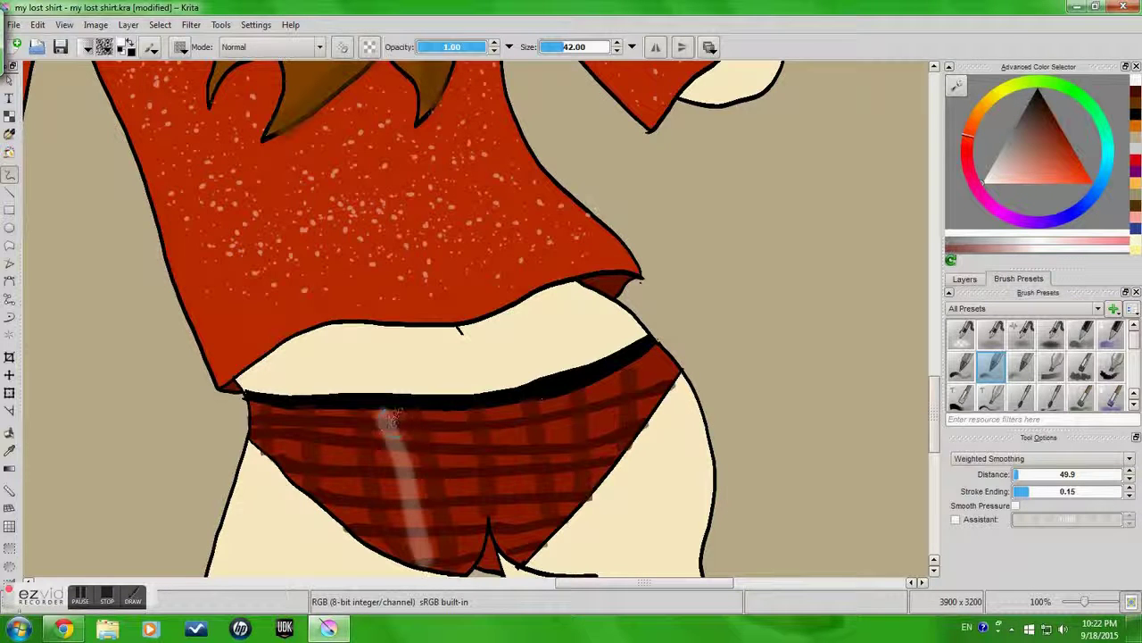
{"action": "key", "text": "ctrl+z"}
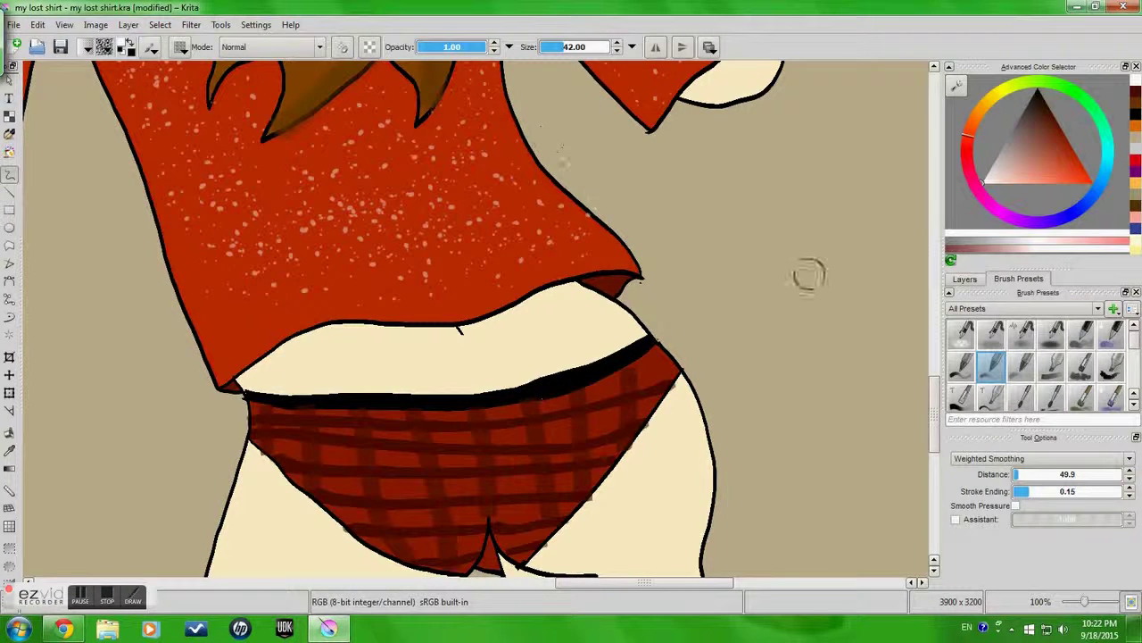
Try painting two vertical stripes and one horizontal stripe in white across the briefs with a size 30 preset.
{"action": "left_click", "coordinate": [962, 366]}
{"action": "left_click_drag", "start_coordinate": [506, 408], "coordinate": [524, 547]}
{"action": "left_click_drag", "start_coordinate": [443, 413], "coordinate": [462, 554]}
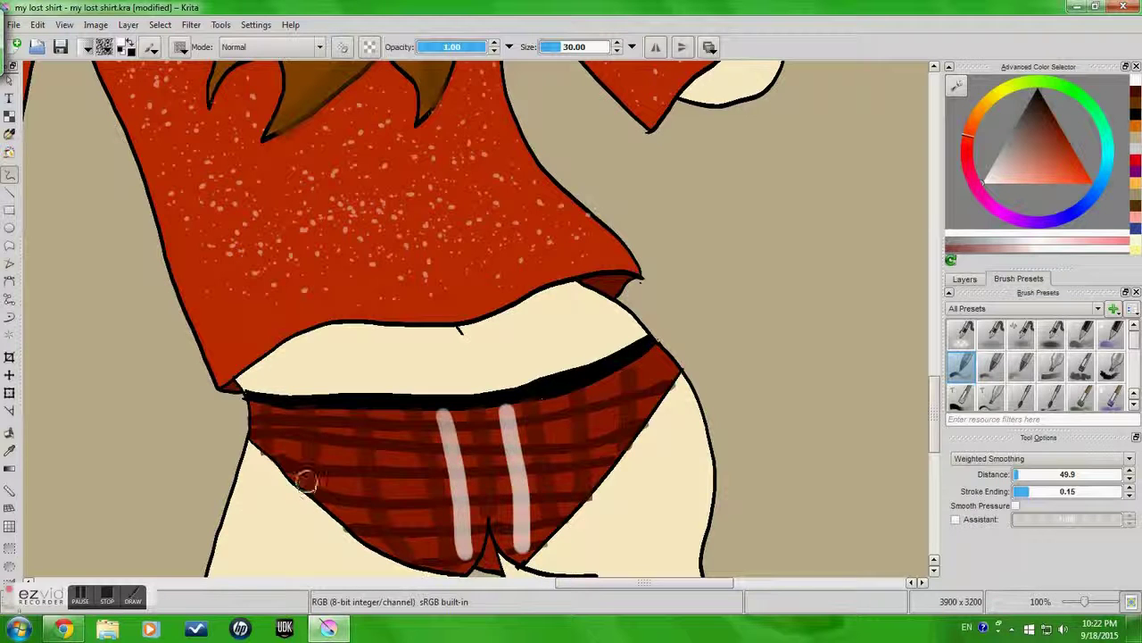
{"action": "left_click_drag", "start_coordinate": [296, 481], "coordinate": [600, 477]}
{"action": "key", "text": "ctrl+z"}
{"action": "key", "text": "ctrl+z"}
{"action": "key", "text": "ctrl+z"}
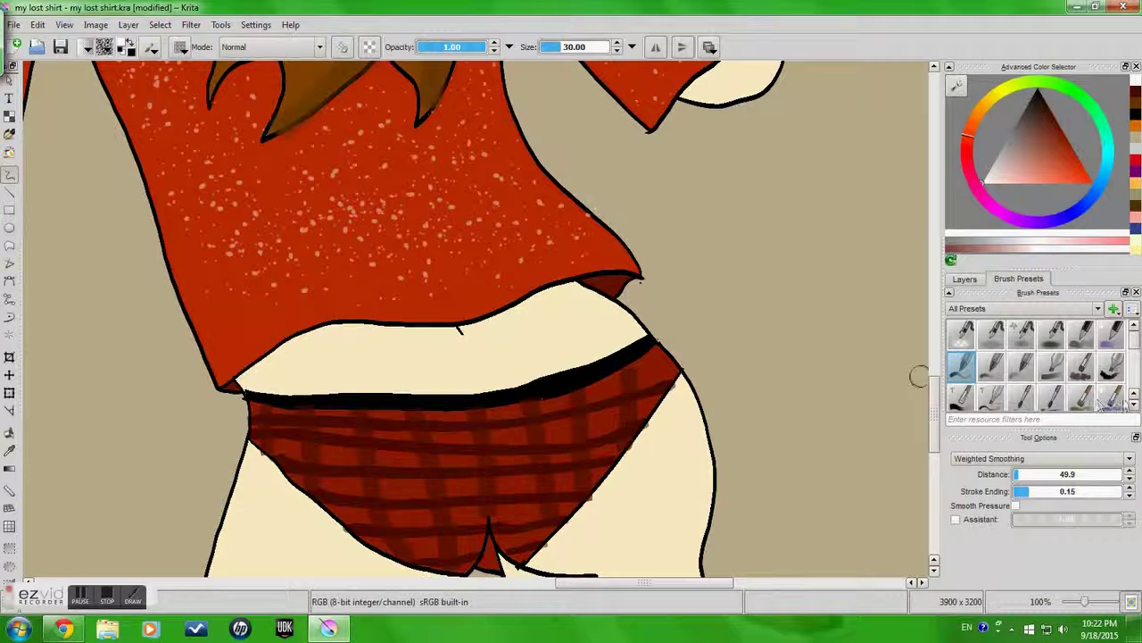
Try painting a white vertical stripe down the briefs with a narrow rectangular-tip preset at reduced size.
{"action": "left_click", "coordinate": [991, 400]}
{"action": "scroll", "coordinate": [991, 399], "scroll_direction": "down", "scroll_amount": 1}
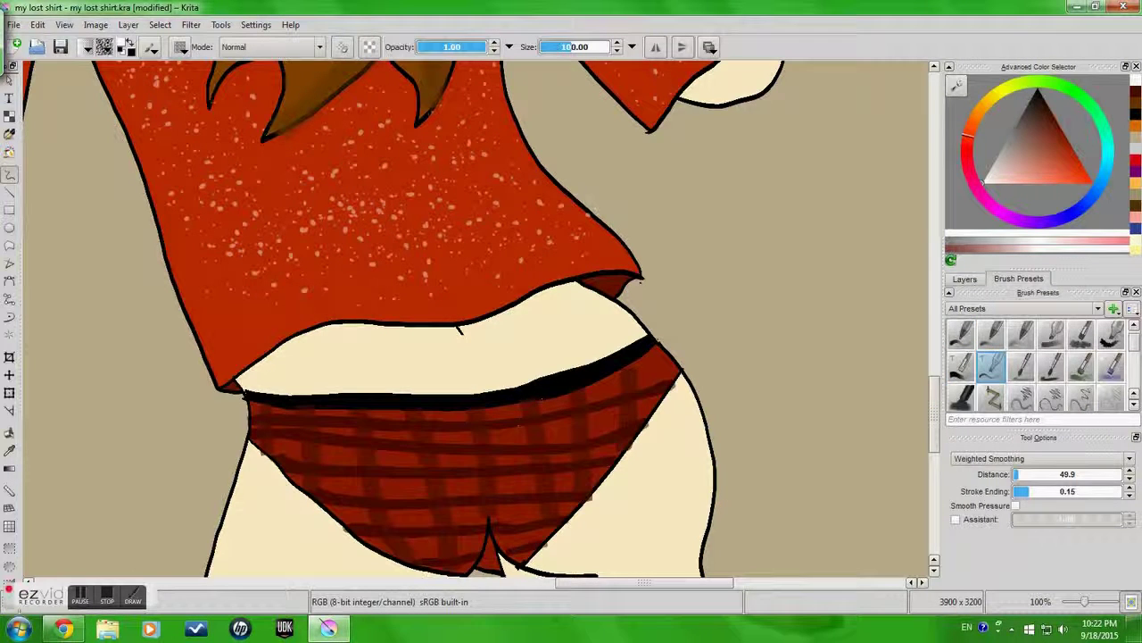
{"action": "left_click", "coordinate": [961, 366]}
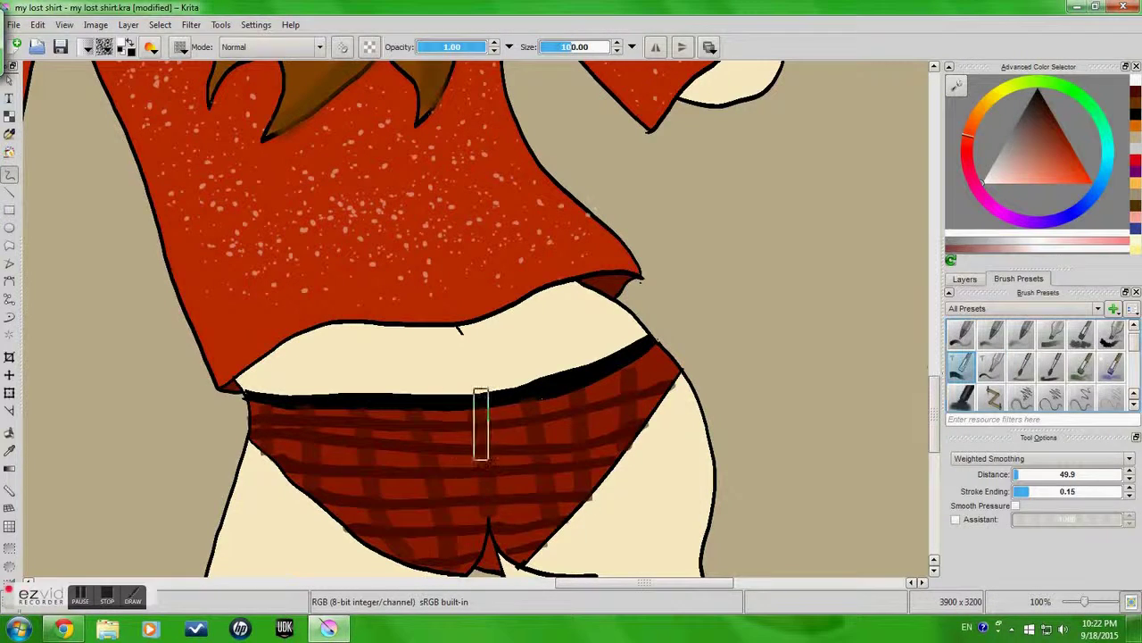
{"action": "left_click", "coordinate": [573, 50]}
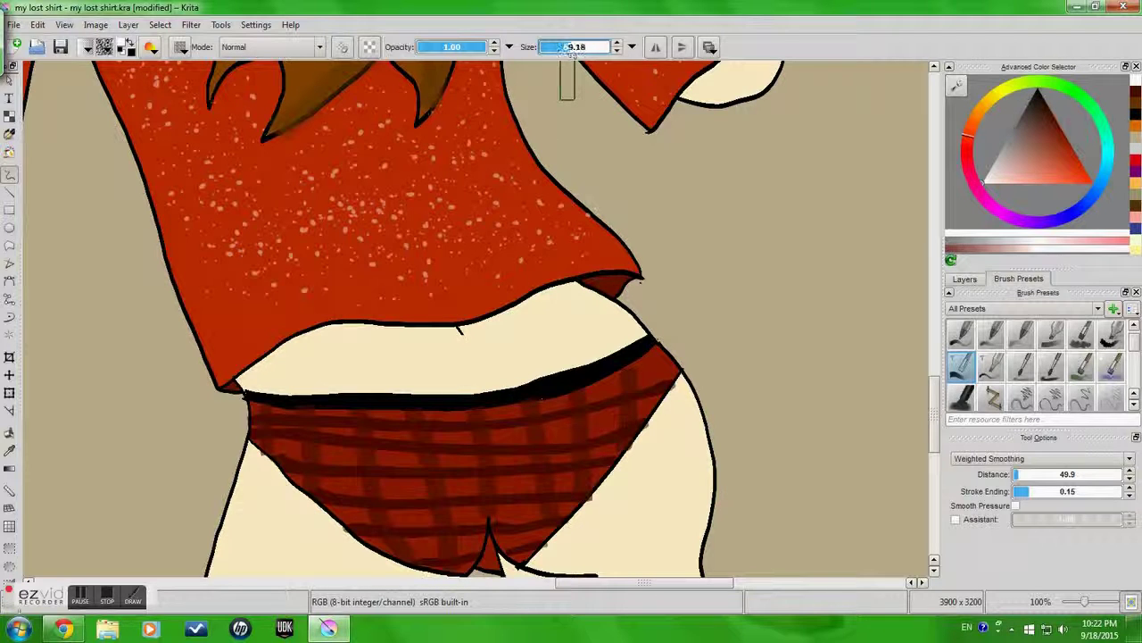
{"action": "mouse_move", "coordinate": [509, 430]}
{"action": "left_mouse_down"}
{"action": "mouse_move", "coordinate": [523, 502]}
{"action": "mouse_move", "coordinate": [513, 589]}
{"action": "left_mouse_up"}
{"action": "key", "text": "ctrl+z"}
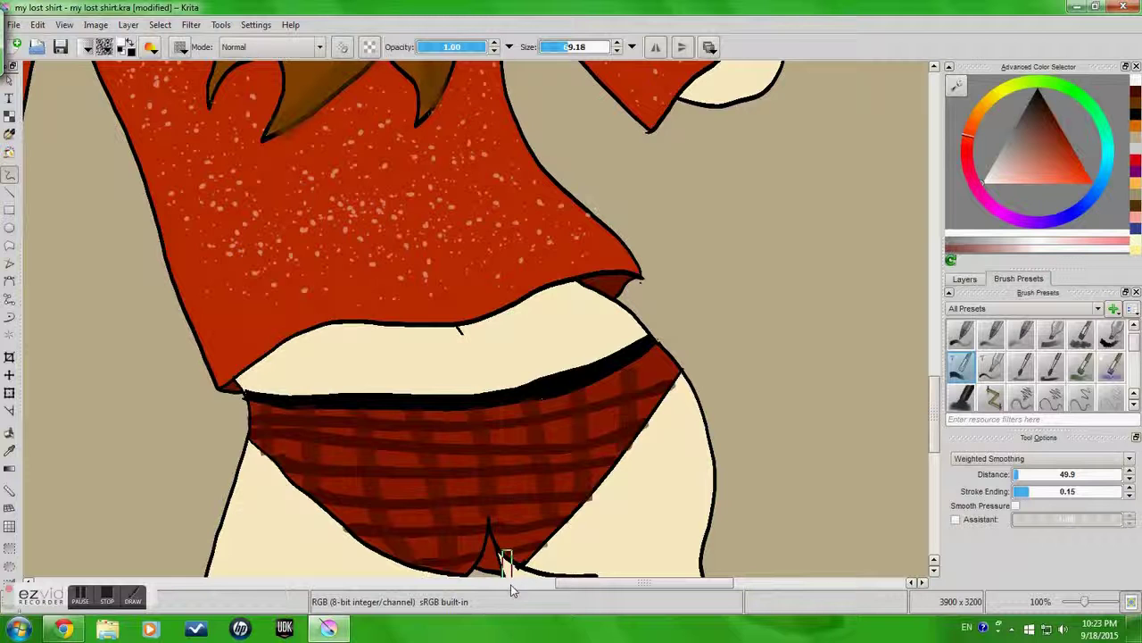
Try painting a white vertical stripe down the briefs with a size 50 flat-tip preset, first at full opacity, then at 0.56.
{"action": "left_click", "coordinate": [1134, 406]}
{"action": "left_click", "coordinate": [1135, 406]}
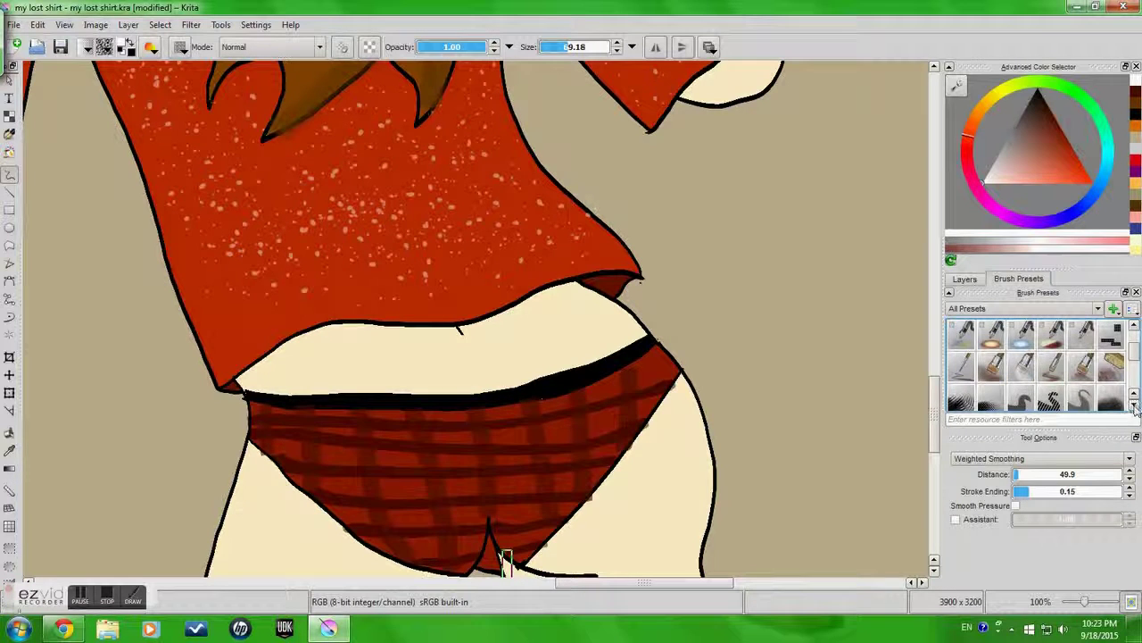
{"action": "left_click", "coordinate": [1135, 394]}
{"action": "left_click", "coordinate": [1135, 394]}
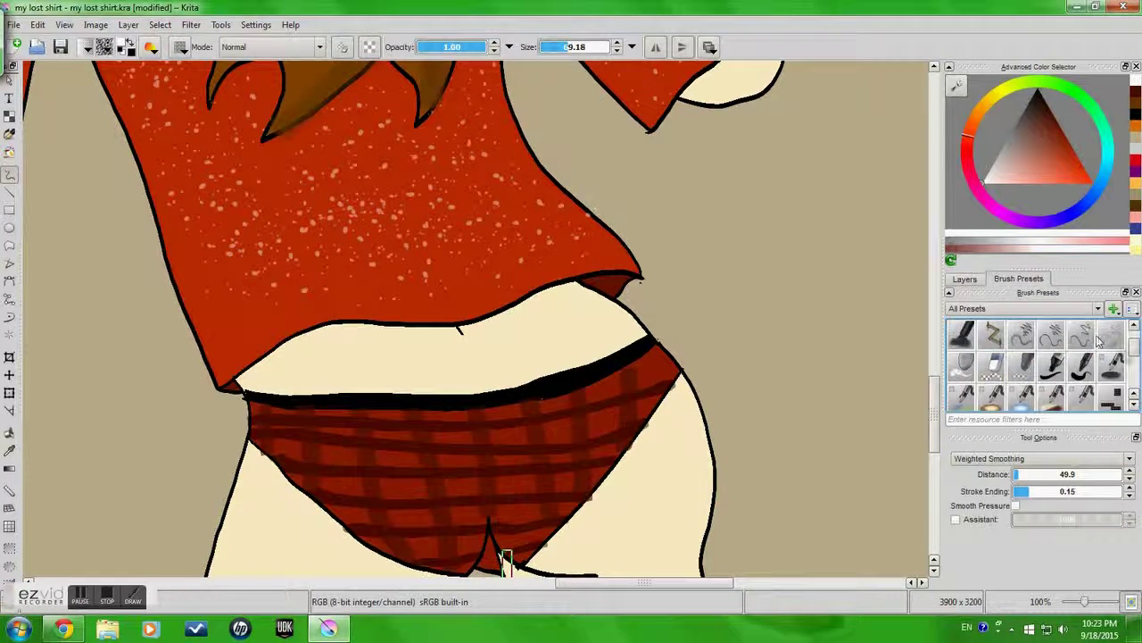
{"action": "scroll", "coordinate": [1134, 392], "scroll_direction": "up", "scroll_amount": 1}
{"action": "scroll", "coordinate": [1138, 345], "scroll_direction": "down", "scroll_amount": 1}
{"action": "left_click", "coordinate": [1056, 364]}
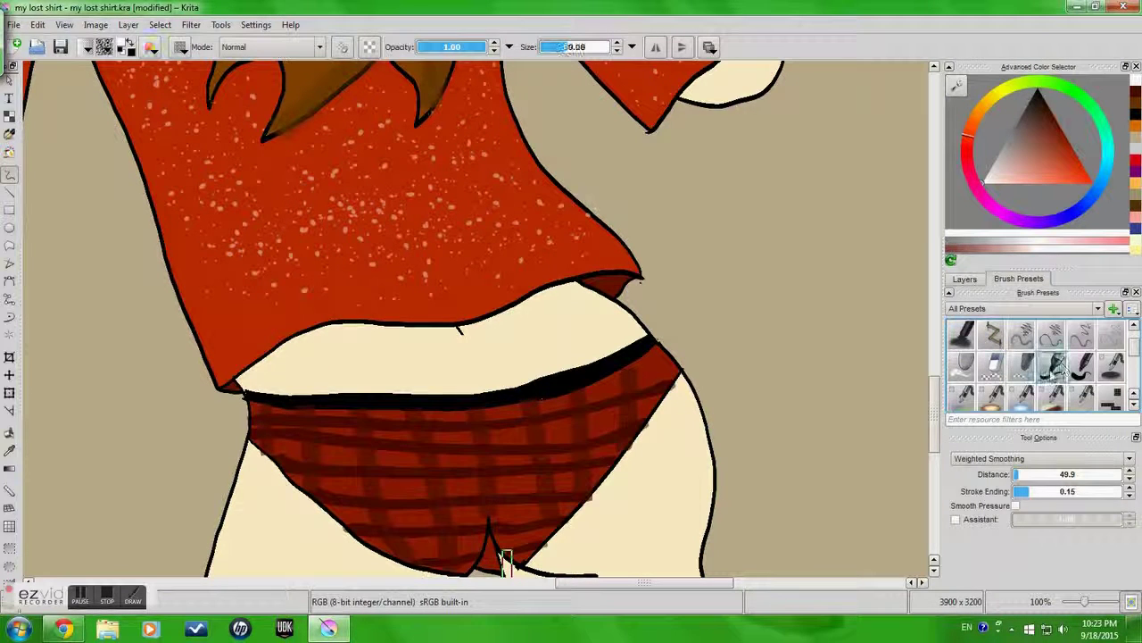
{"action": "left_click_drag", "start_coordinate": [503, 407], "coordinate": [526, 555]}
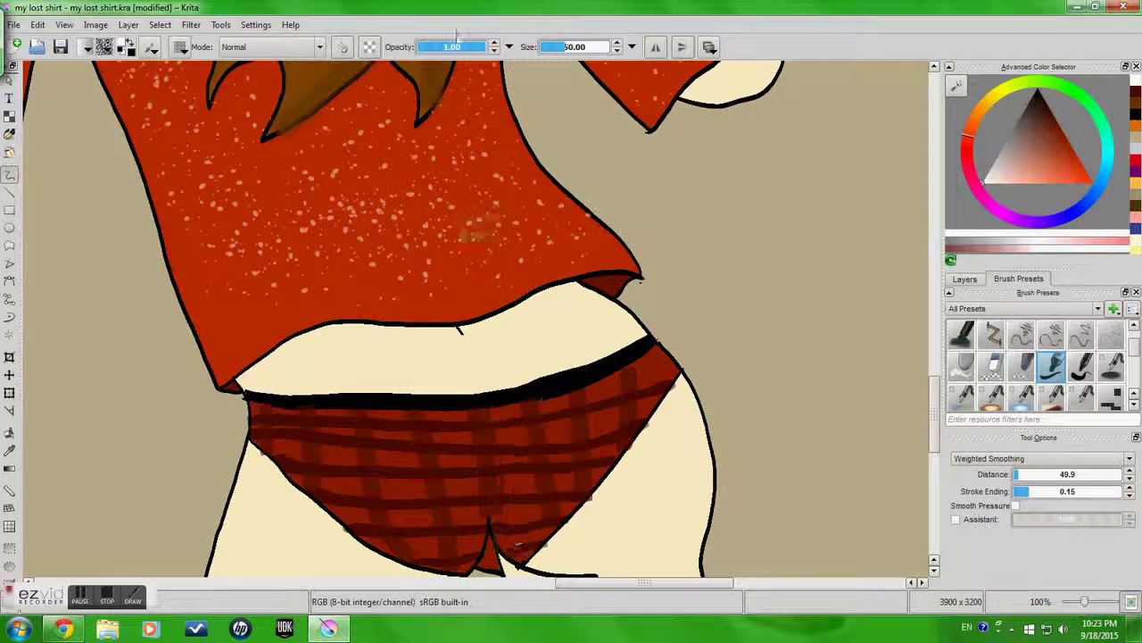
{"action": "left_click", "coordinate": [466, 49]}
{"action": "left_click_drag", "start_coordinate": [507, 403], "coordinate": [516, 543]}
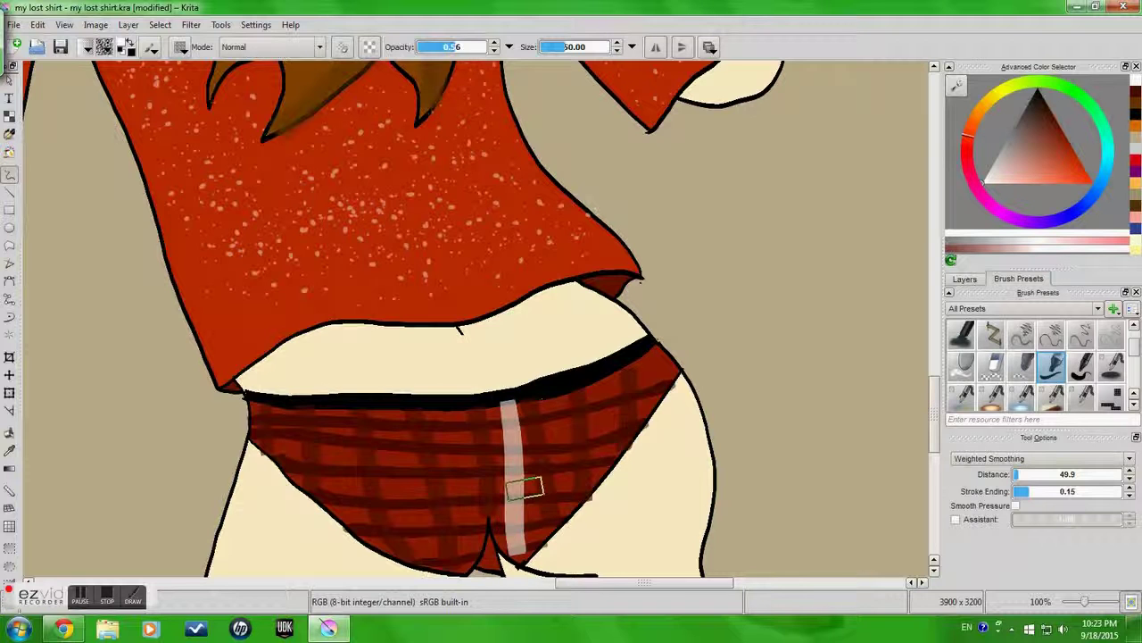
{"action": "key", "text": "ctrl+z"}
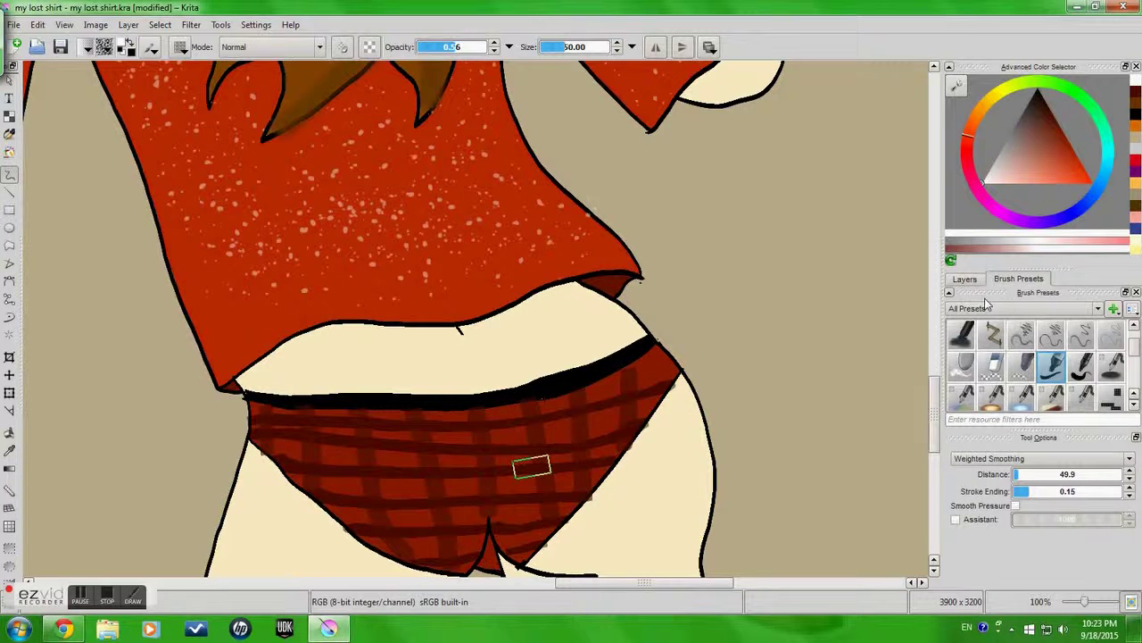
Merge Layer 9 down into Layer 8, and the merged layer down into Layer 7.
{"action": "left_click", "coordinate": [965, 279]}
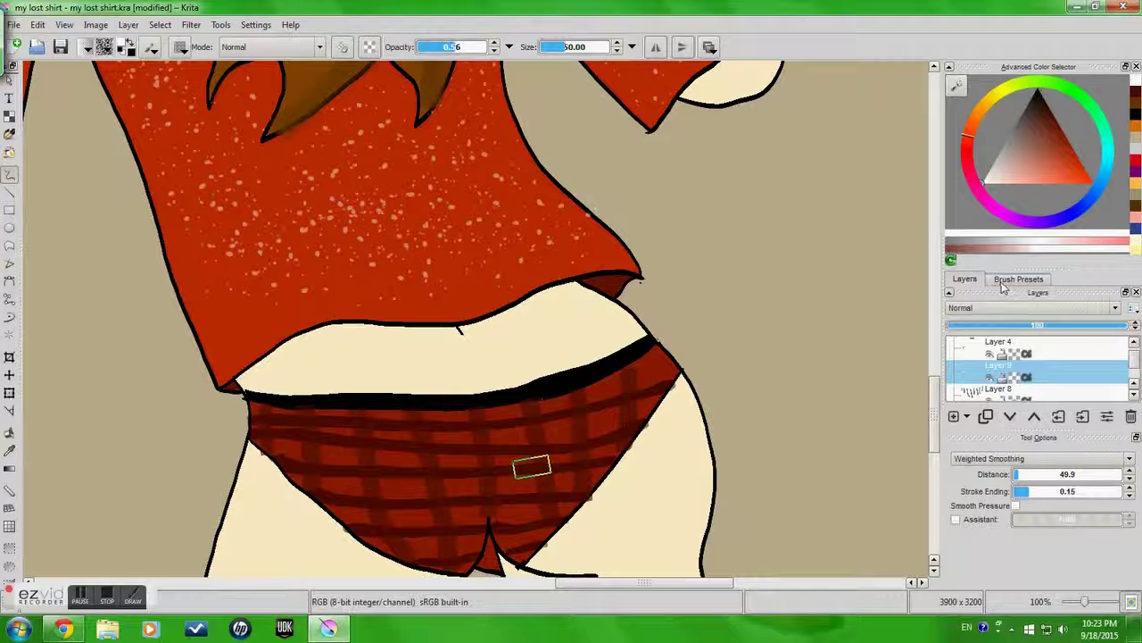
{"action": "scroll", "coordinate": [285, 432], "scroll_direction": "down", "scroll_amount": 4}
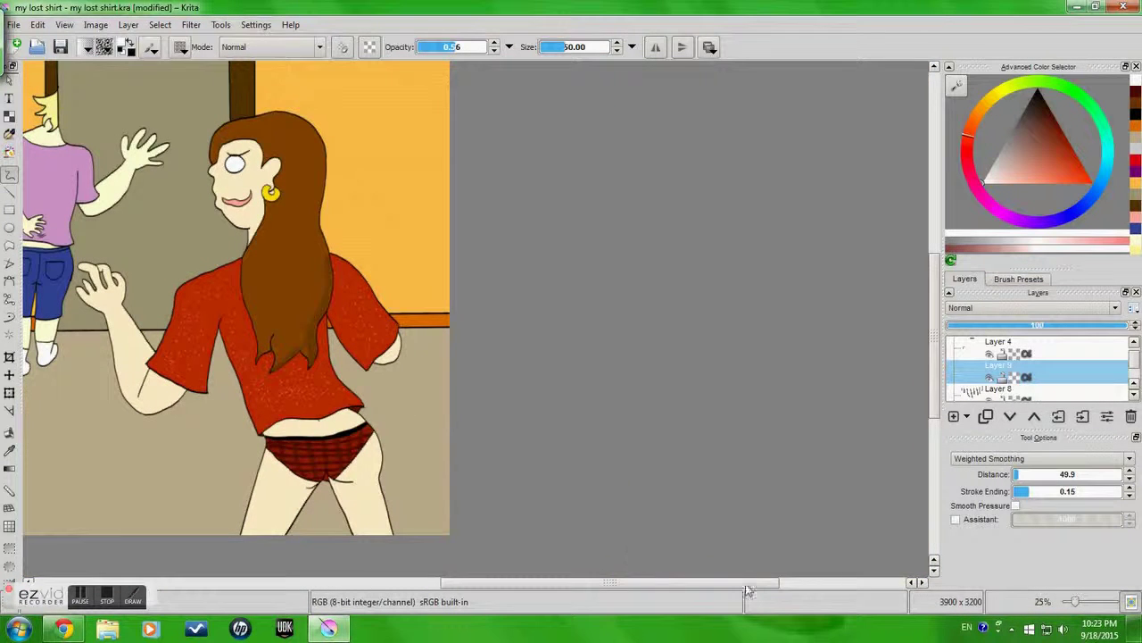
{"action": "left_click_drag", "start_coordinate": [739, 592], "coordinate": [598, 585]}
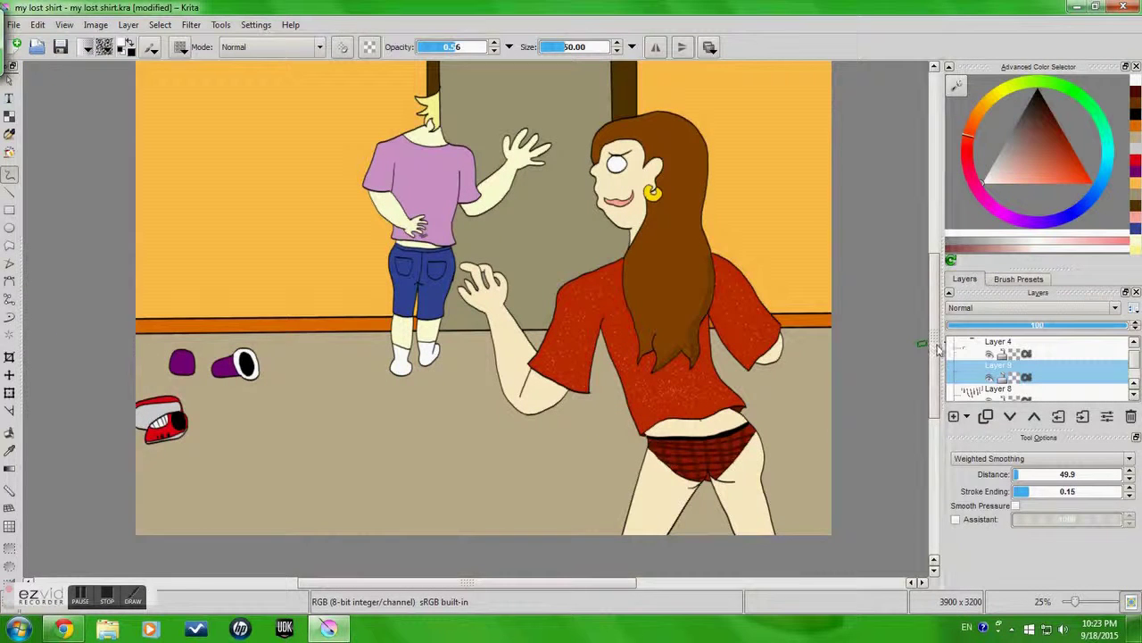
{"action": "left_click_drag", "start_coordinate": [937, 351], "coordinate": [937, 303]}
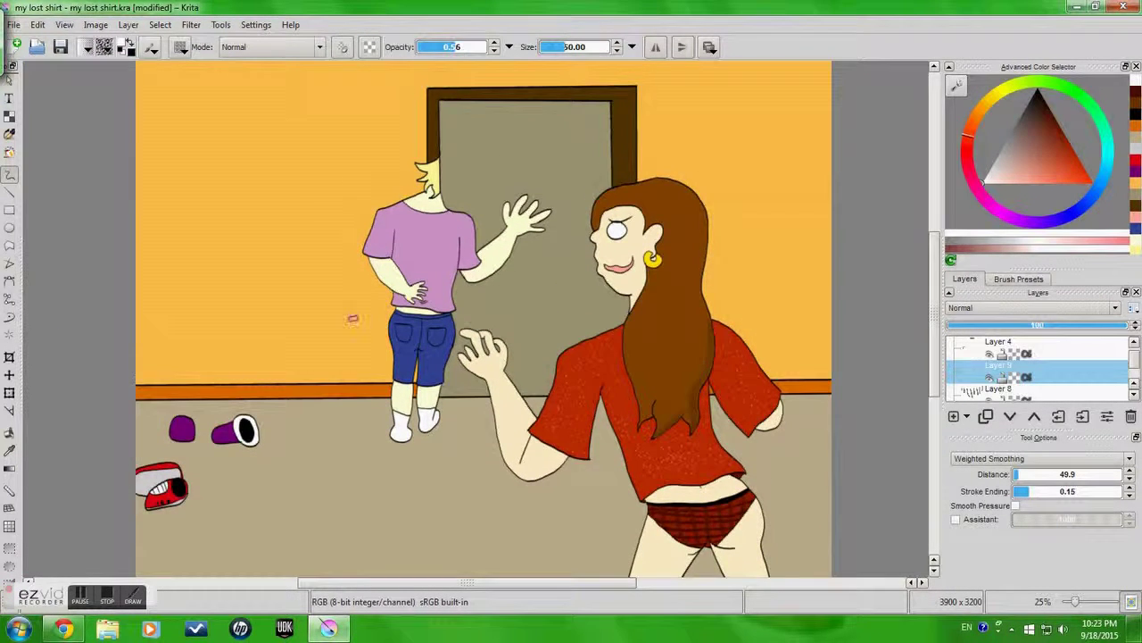
{"action": "scroll", "coordinate": [451, 274], "scroll_direction": "up", "scroll_amount": 8}
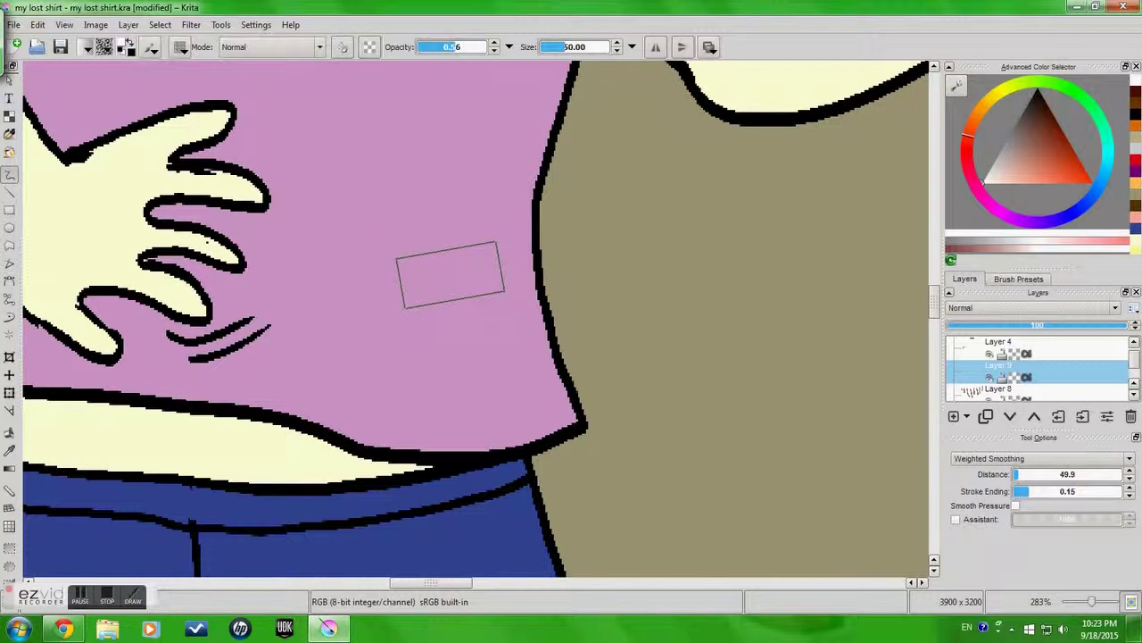
{"action": "right_click", "coordinate": [1026, 378]}
{"action": "left_click", "coordinate": [1032, 401]}
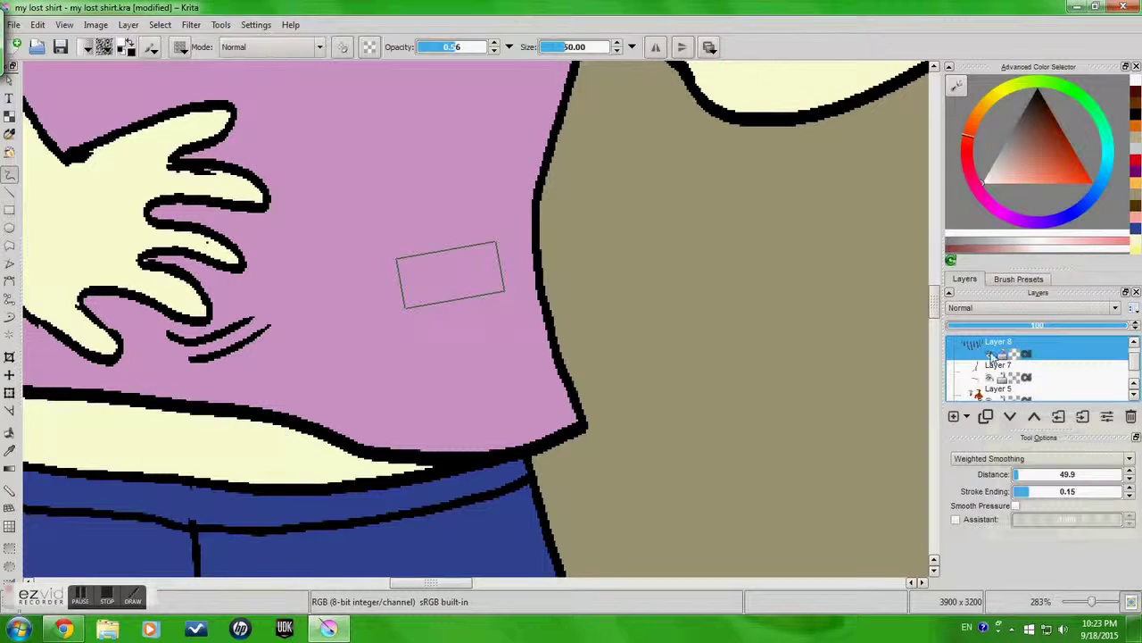
{"action": "left_click", "coordinate": [975, 376]}
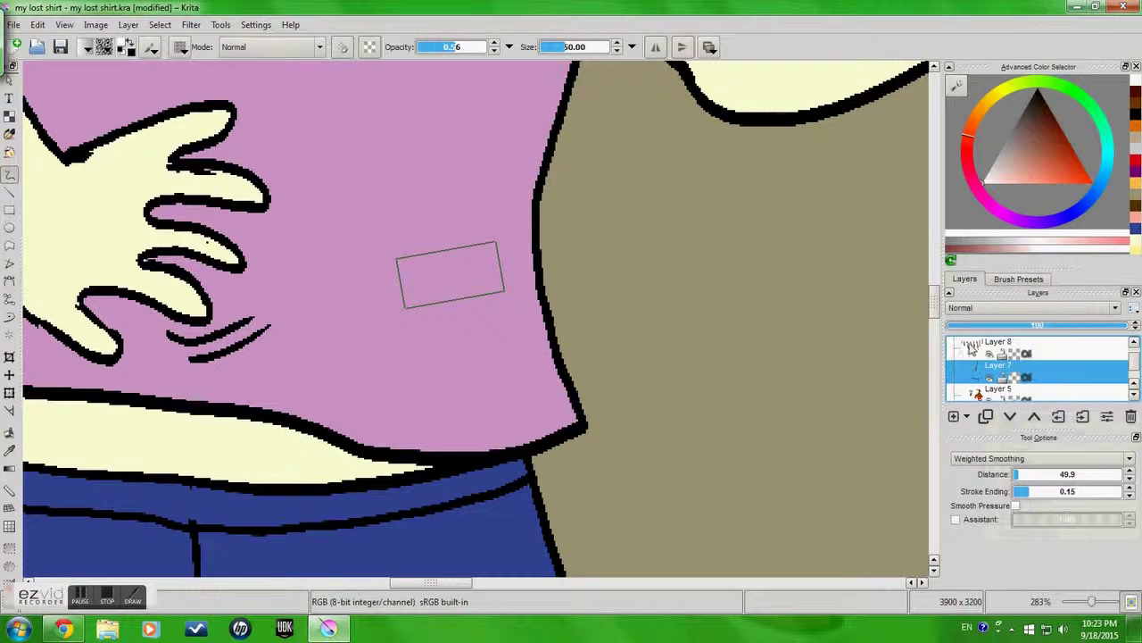
{"action": "left_click", "coordinate": [984, 350]}
{"action": "right_click", "coordinate": [984, 349]}
{"action": "left_click", "coordinate": [1032, 402]}
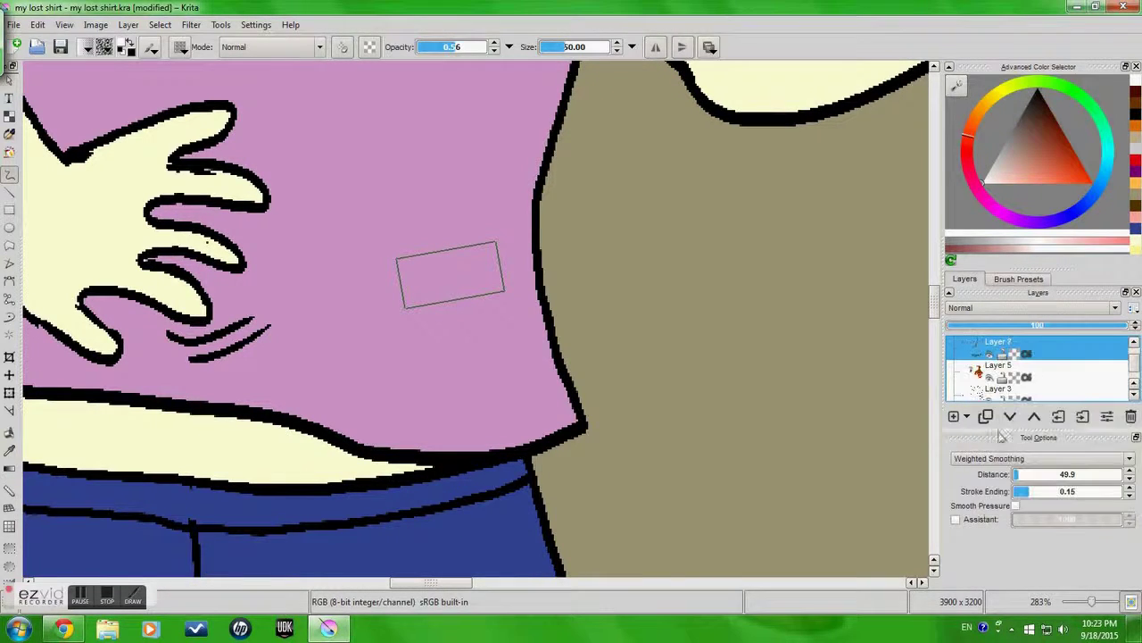
Shade around the wrinkle lines beside the hand on the purple shirt in a darker shirt purple, with brush size 18.22.
{"action": "left_click", "coordinate": [1026, 282]}
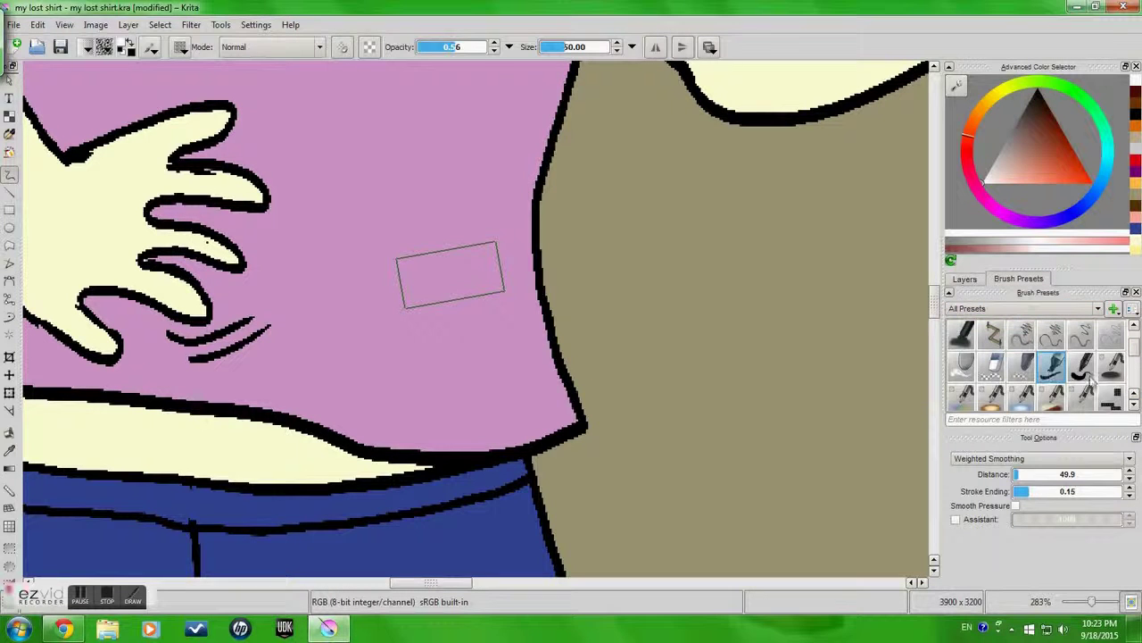
{"action": "left_click", "coordinate": [358, 269], "text": "ctrl"}
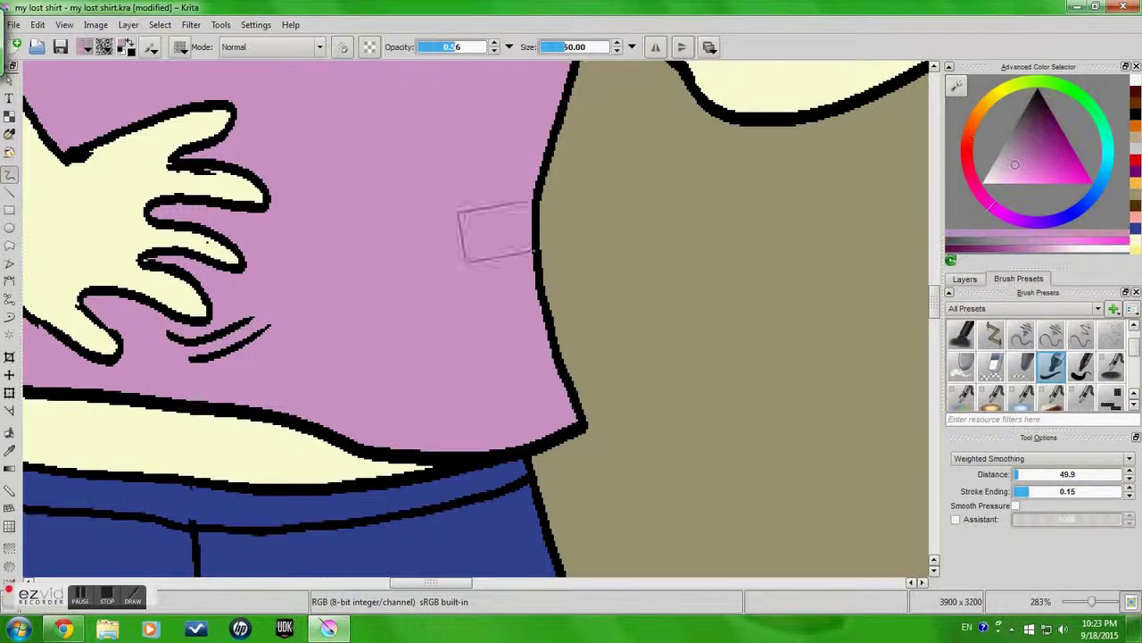
{"action": "left_click_drag", "start_coordinate": [1035, 250], "coordinate": [999, 254]}
{"action": "mouse_move", "coordinate": [585, 47]}
{"action": "left_mouse_down"}
{"action": "mouse_move", "coordinate": [546, 46]}
{"action": "mouse_move", "coordinate": [559, 51]}
{"action": "left_mouse_up"}
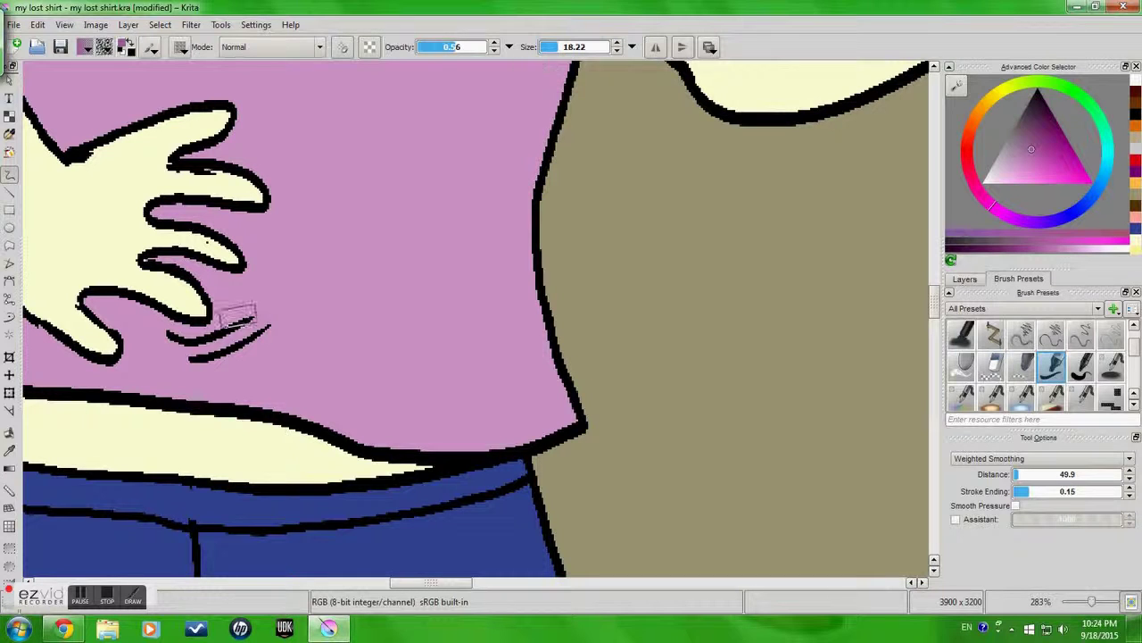
{"action": "mouse_move", "coordinate": [205, 332]}
{"action": "left_mouse_down"}
{"action": "mouse_move", "coordinate": [248, 314]}
{"action": "mouse_move", "coordinate": [226, 339]}
{"action": "mouse_move", "coordinate": [261, 331]}
{"action": "mouse_move", "coordinate": [201, 351]}
{"action": "mouse_move", "coordinate": [159, 350]}
{"action": "left_mouse_up"}
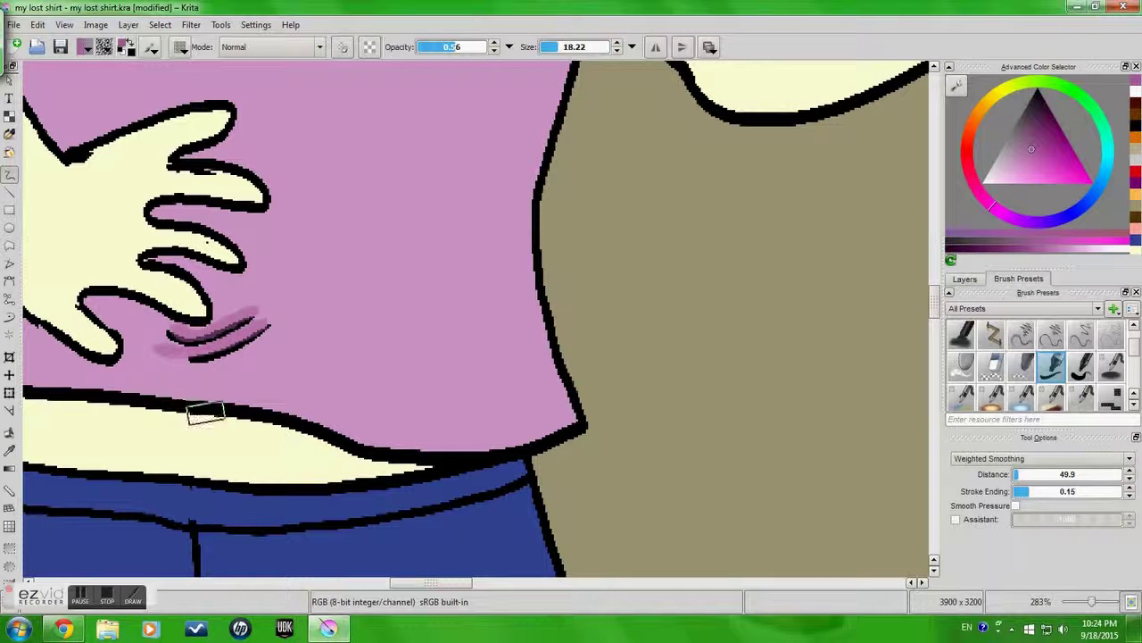
Sample the blond hair's yellow, change it to a darker, more saturated yellow, and choose a size 25 brush preset.
{"action": "scroll", "coordinate": [83, 257], "scroll_direction": "down", "scroll_amount": 6}
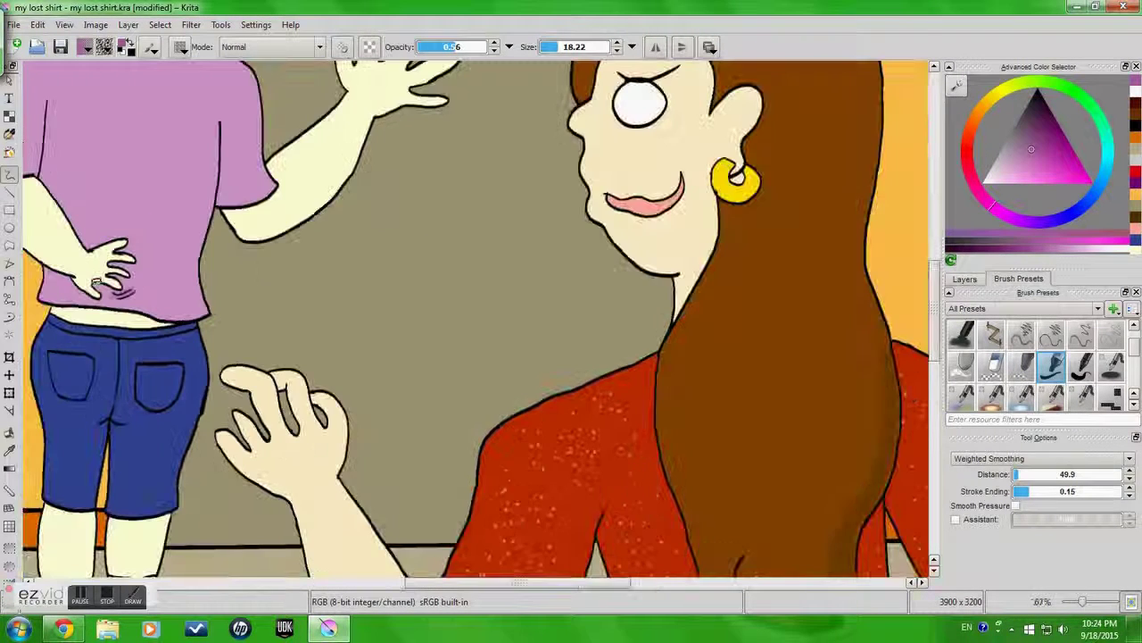
{"action": "scroll", "coordinate": [83, 257], "scroll_direction": "down", "scroll_amount": 2}
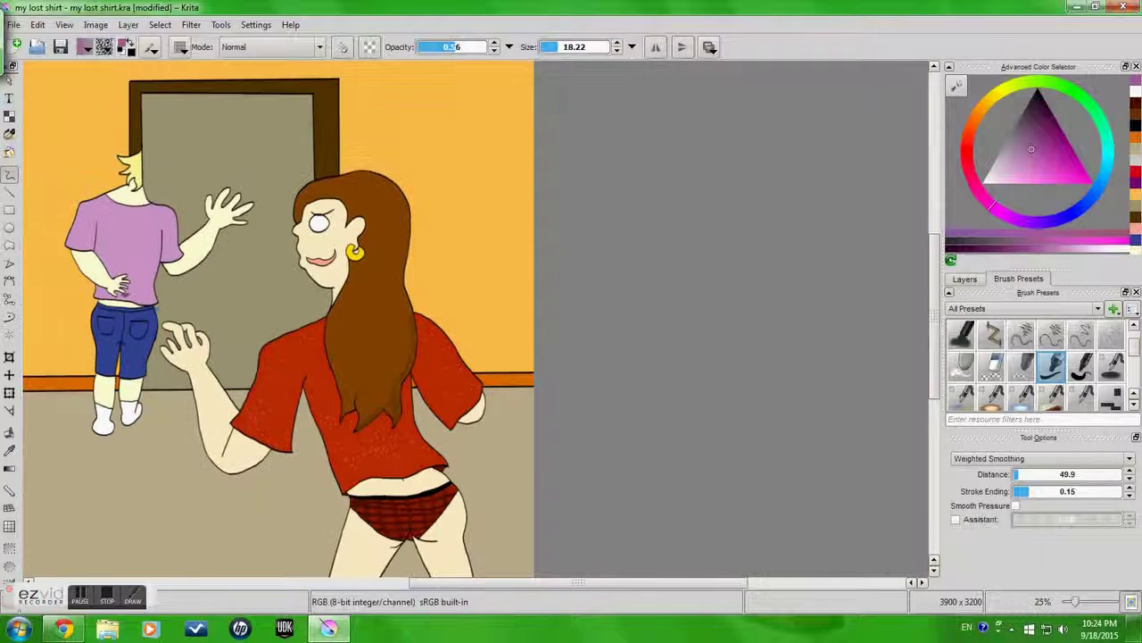
{"action": "scroll", "coordinate": [83, 257], "scroll_direction": "down", "scroll_amount": 2}
{"action": "left_click_drag", "start_coordinate": [449, 587], "coordinate": [354, 581]}
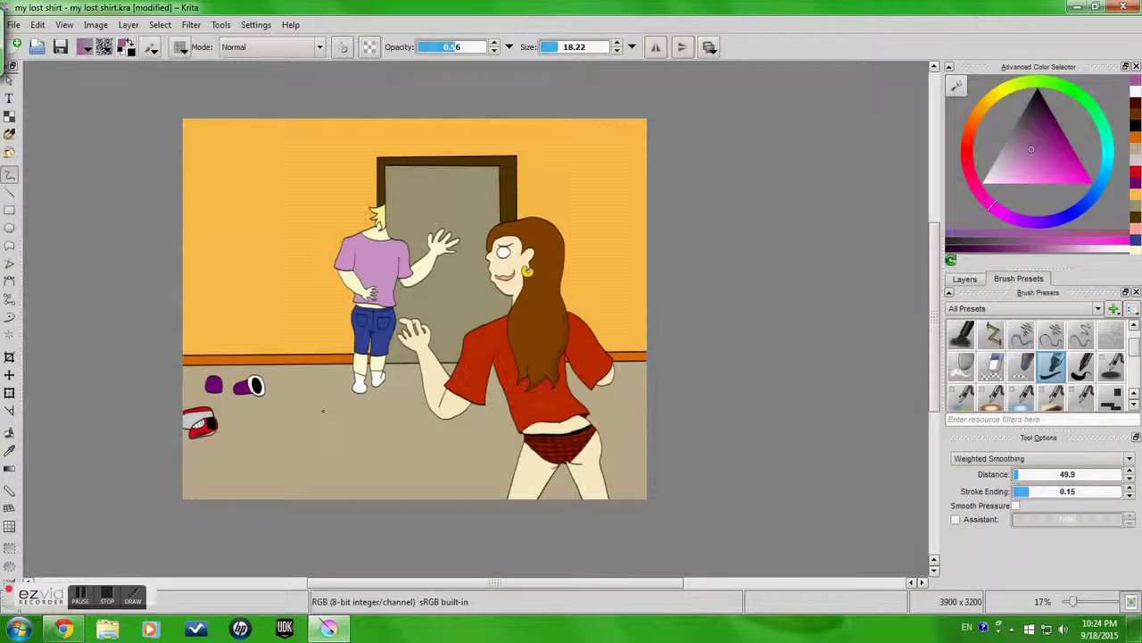
{"action": "scroll", "coordinate": [375, 223], "scroll_direction": "up", "scroll_amount": 8}
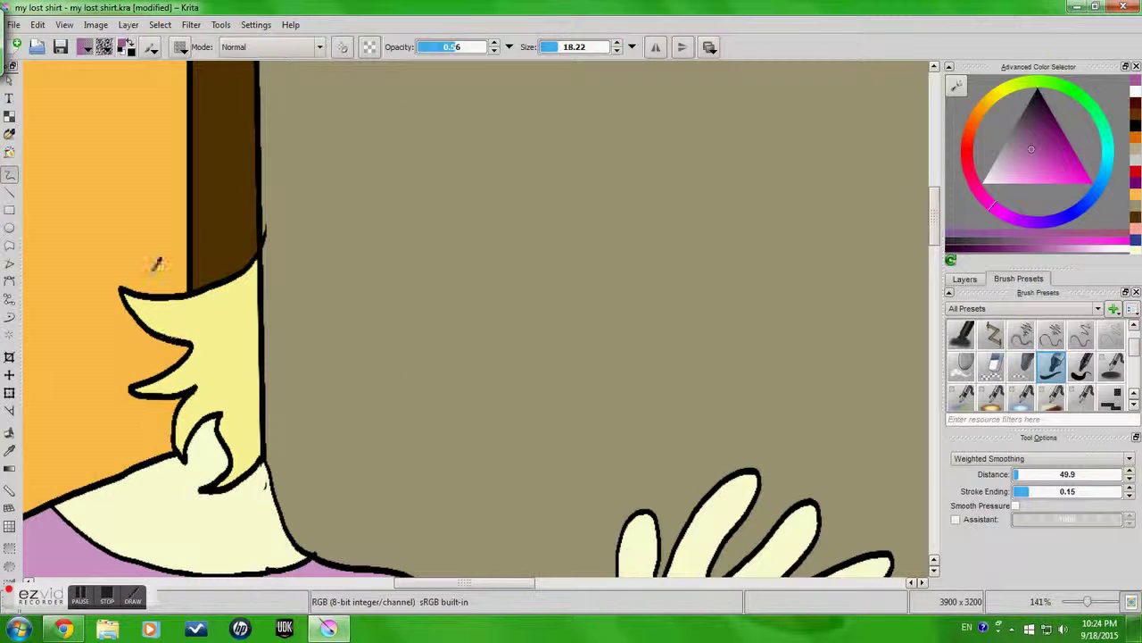
{"action": "left_click", "coordinate": [201, 308], "text": "ctrl"}
{"action": "left_click_drag", "start_coordinate": [1138, 354], "coordinate": [1139, 359]}
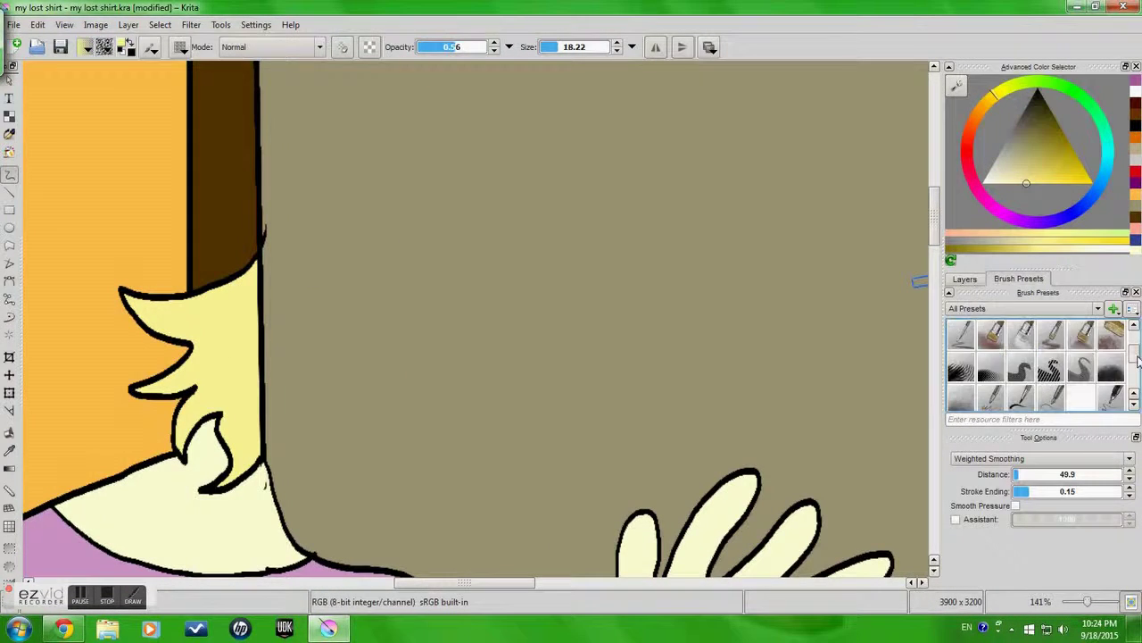
{"action": "left_click", "coordinate": [1020, 402]}
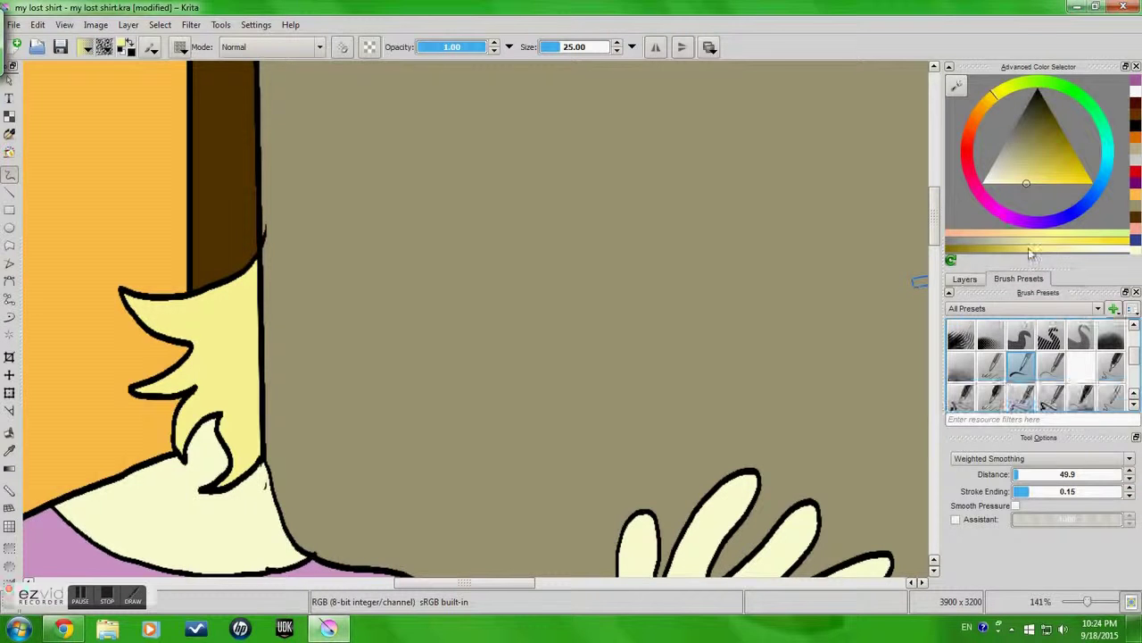
{"action": "left_click", "coordinate": [1089, 243]}
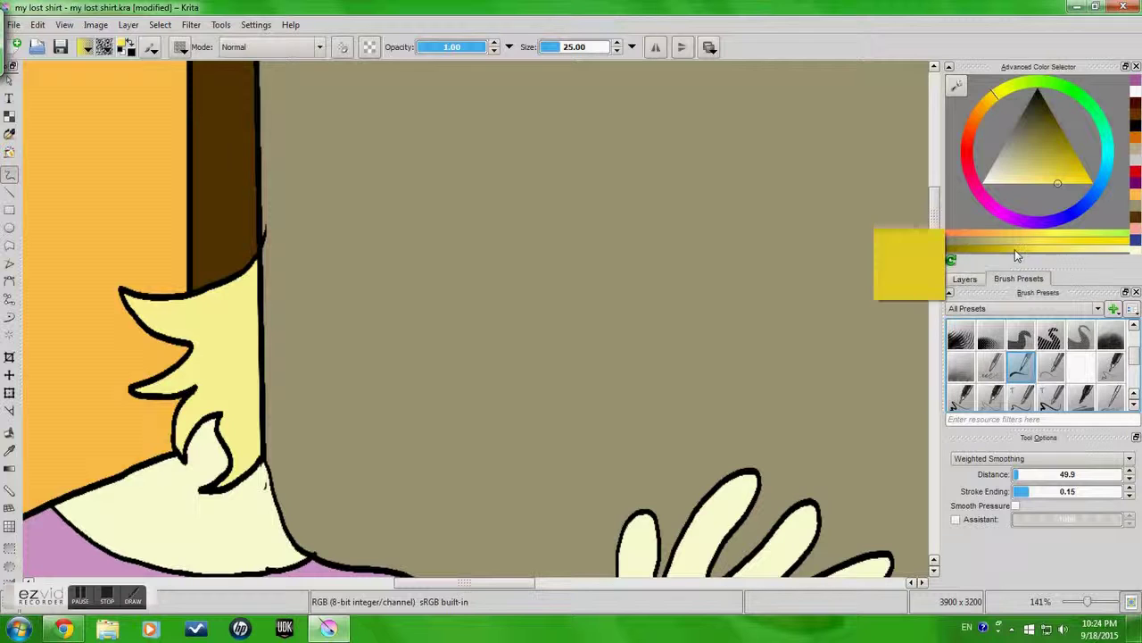
{"action": "left_click", "coordinate": [986, 250]}
Try painting dark yellow shading along the upper edge of the blond hair at full opacity.
{"action": "mouse_move", "coordinate": [252, 279]}
{"action": "left_mouse_down"}
{"action": "mouse_move", "coordinate": [191, 305]}
{"action": "mouse_move", "coordinate": [125, 304]}
{"action": "mouse_move", "coordinate": [201, 304]}
{"action": "mouse_move", "coordinate": [259, 267]}
{"action": "left_mouse_up"}
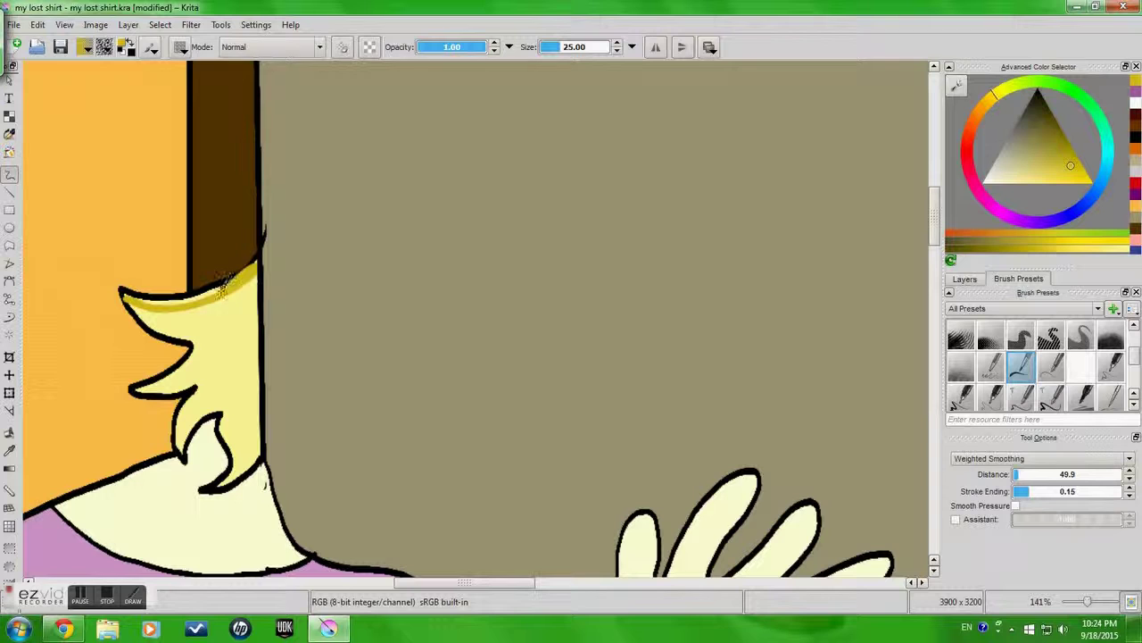
{"action": "key", "text": "ctrl+z"}
{"action": "left_click_drag", "start_coordinate": [230, 285], "coordinate": [152, 307]}
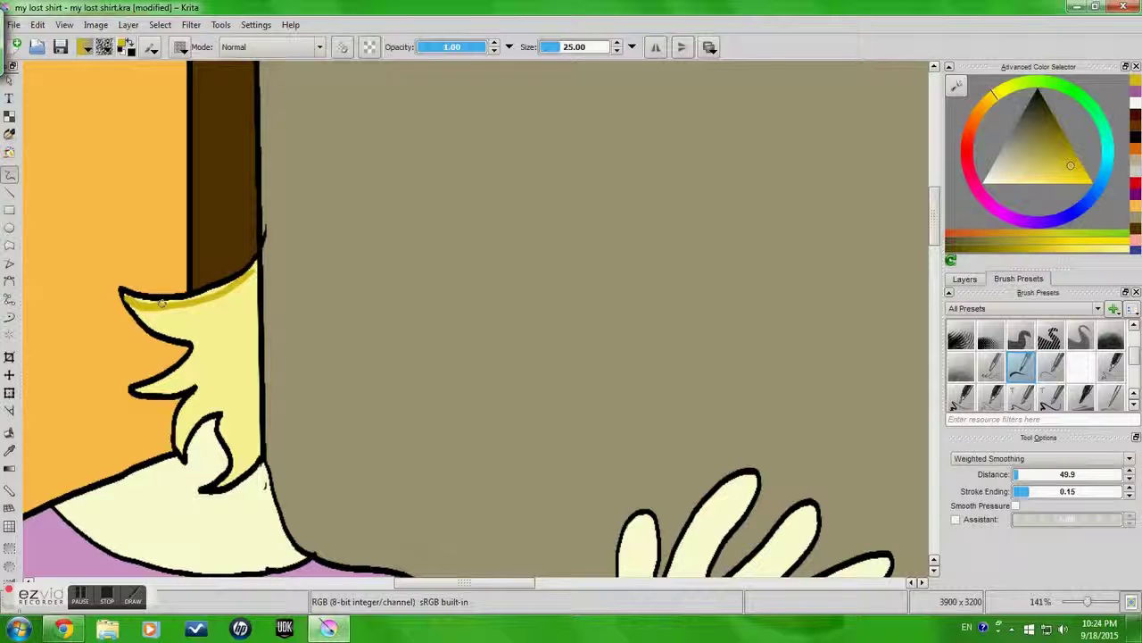
{"action": "key", "text": "ctrl+z"}
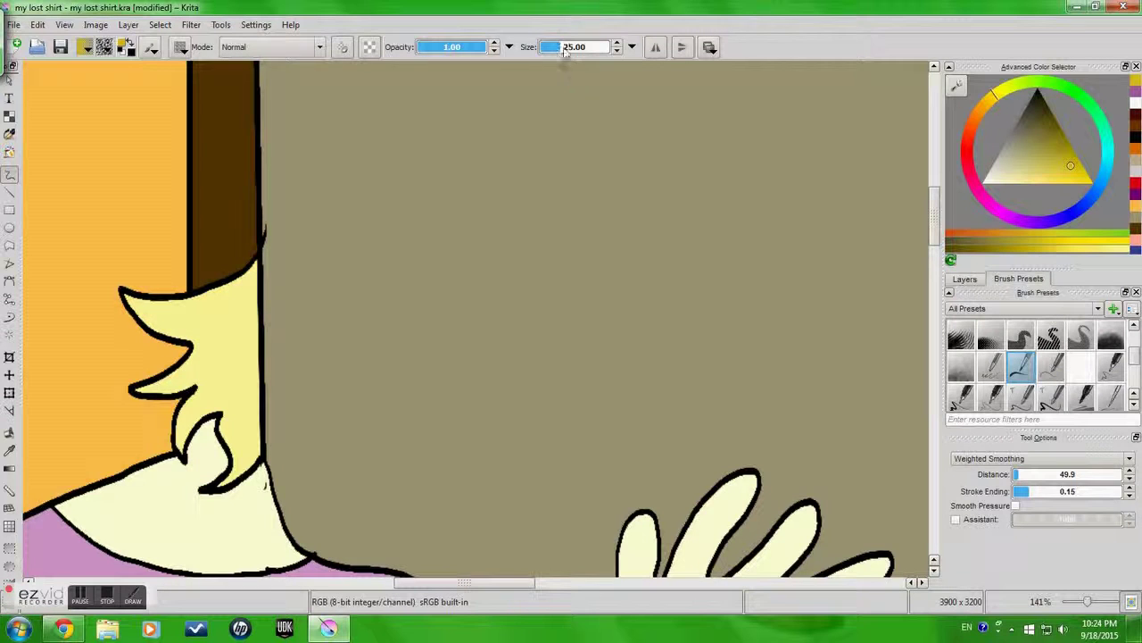
Shade the upper edge, spikes and lower locks of the blond hair in dark yellow at 0.65 opacity, saving the drawing partway.
{"action": "left_click", "coordinate": [465, 49]}
{"action": "left_click", "coordinate": [463, 48]}
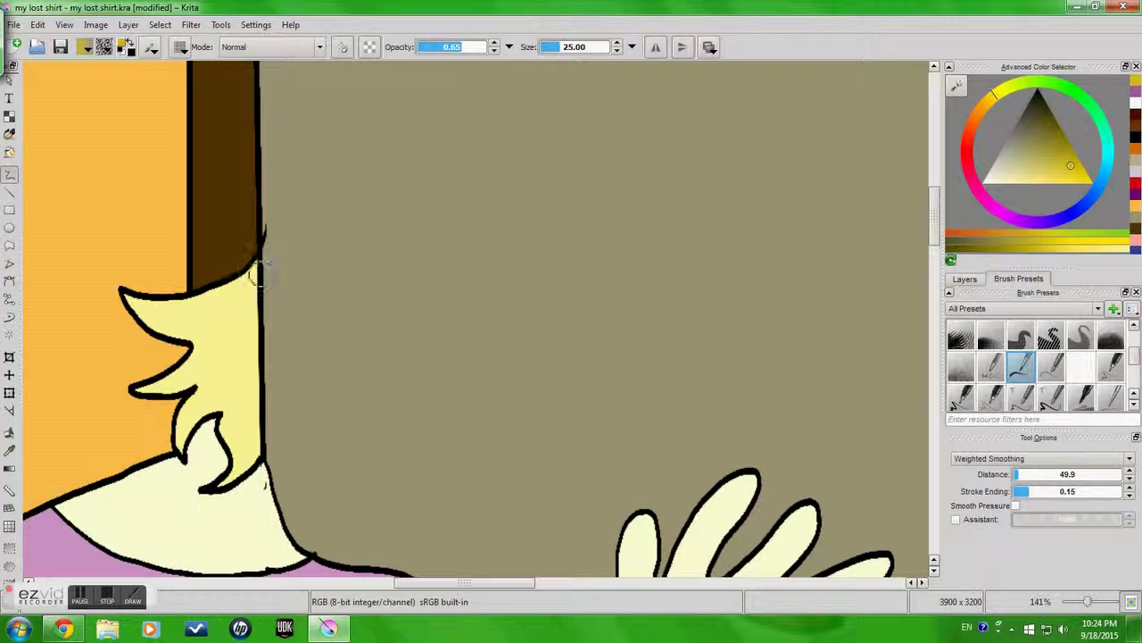
{"action": "mouse_move", "coordinate": [256, 265]}
{"action": "left_mouse_down"}
{"action": "mouse_move", "coordinate": [217, 297]}
{"action": "mouse_move", "coordinate": [130, 297]}
{"action": "mouse_move", "coordinate": [196, 349]}
{"action": "mouse_move", "coordinate": [140, 389]}
{"action": "mouse_move", "coordinate": [186, 384]}
{"action": "left_mouse_up"}
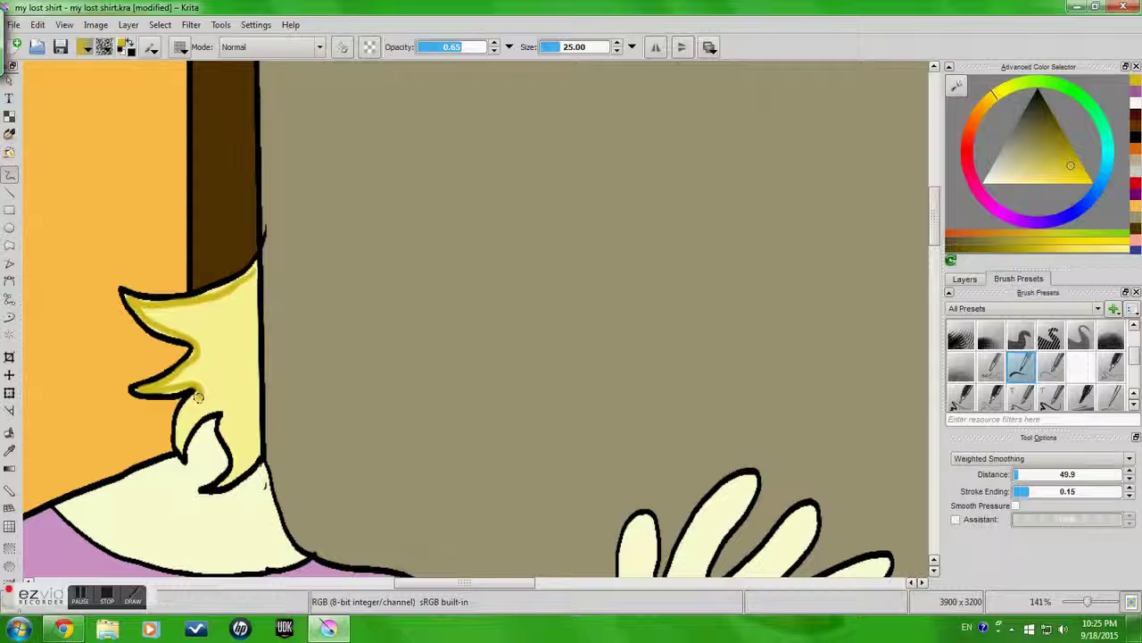
{"action": "mouse_move", "coordinate": [179, 439]}
{"action": "left_mouse_down"}
{"action": "mouse_move", "coordinate": [218, 408]}
{"action": "mouse_move", "coordinate": [184, 431]}
{"action": "mouse_move", "coordinate": [197, 409]}
{"action": "mouse_move", "coordinate": [226, 408]}
{"action": "mouse_move", "coordinate": [236, 469]}
{"action": "mouse_move", "coordinate": [211, 491]}
{"action": "mouse_move", "coordinate": [207, 437]}
{"action": "left_mouse_up"}
{"action": "key", "text": "ctrl+s"}
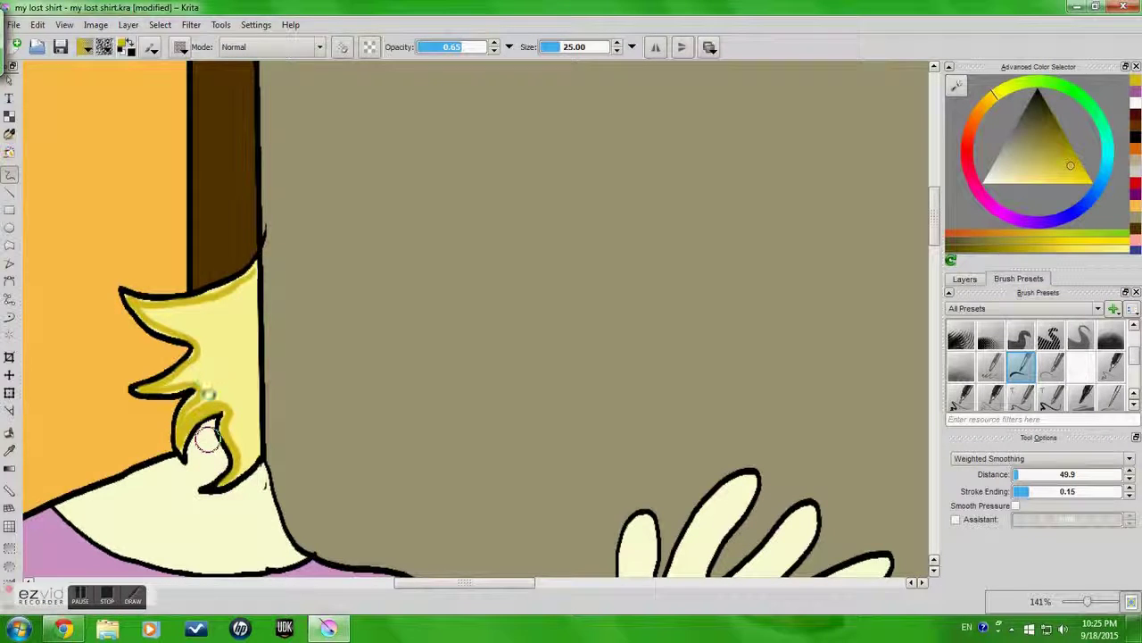
{"action": "mouse_move", "coordinate": [247, 451]}
{"action": "left_mouse_down"}
{"action": "mouse_move", "coordinate": [239, 462]}
{"action": "mouse_move", "coordinate": [253, 451]}
{"action": "left_mouse_up"}
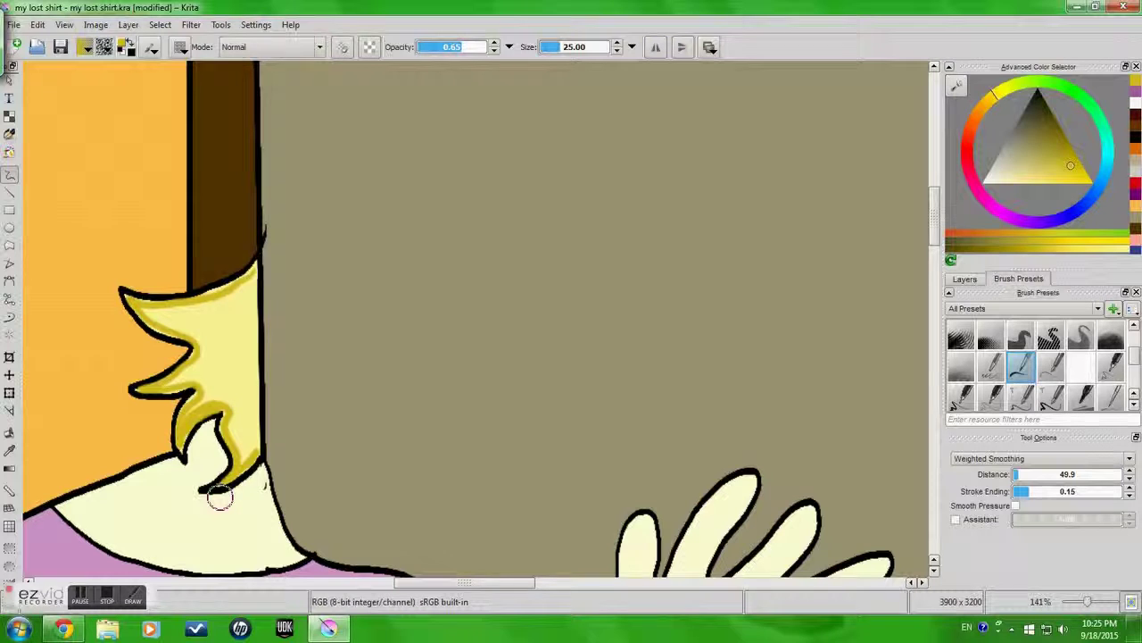
{"action": "scroll", "coordinate": [175, 465], "scroll_direction": "down", "scroll_amount": 3}
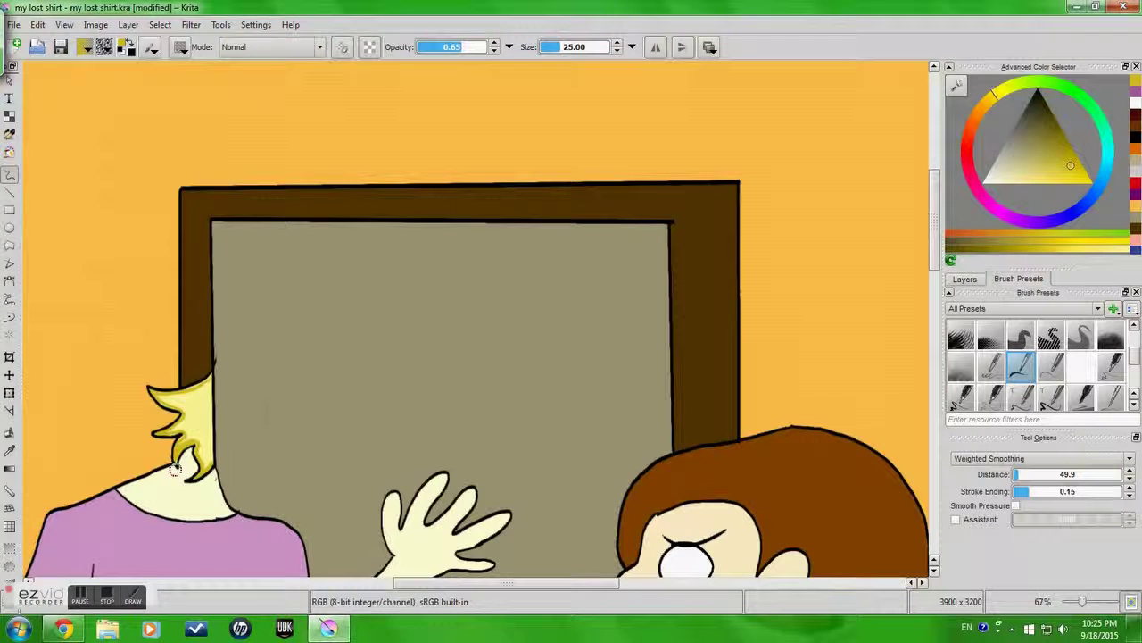
{"action": "scroll", "coordinate": [175, 465], "scroll_direction": "down", "scroll_amount": 4}
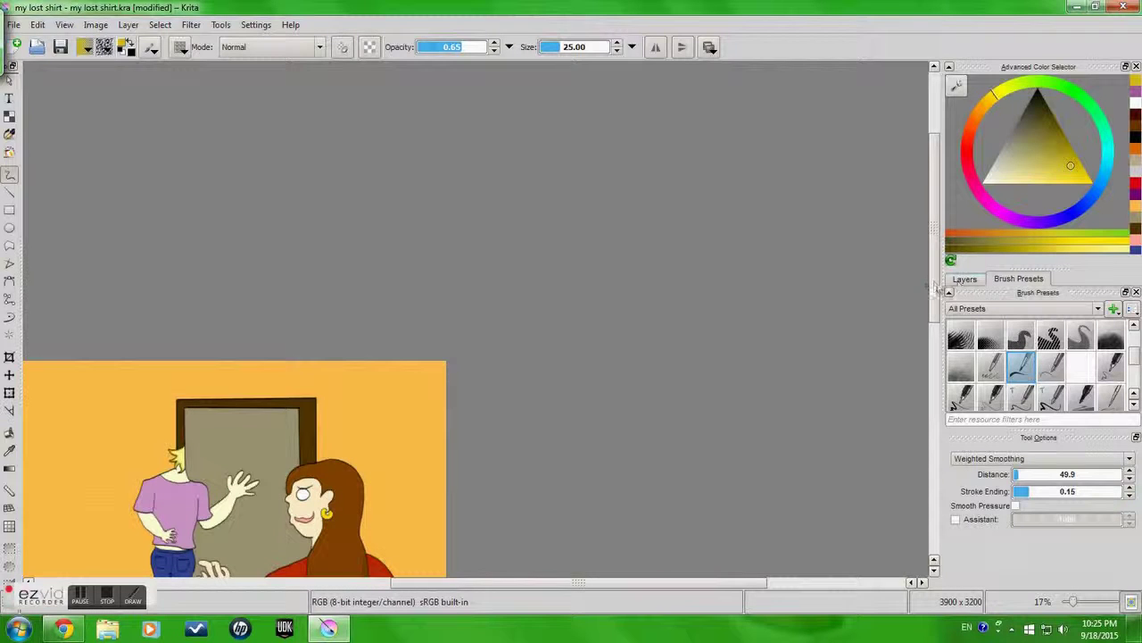
{"action": "left_click_drag", "start_coordinate": [934, 285], "coordinate": [934, 319]}
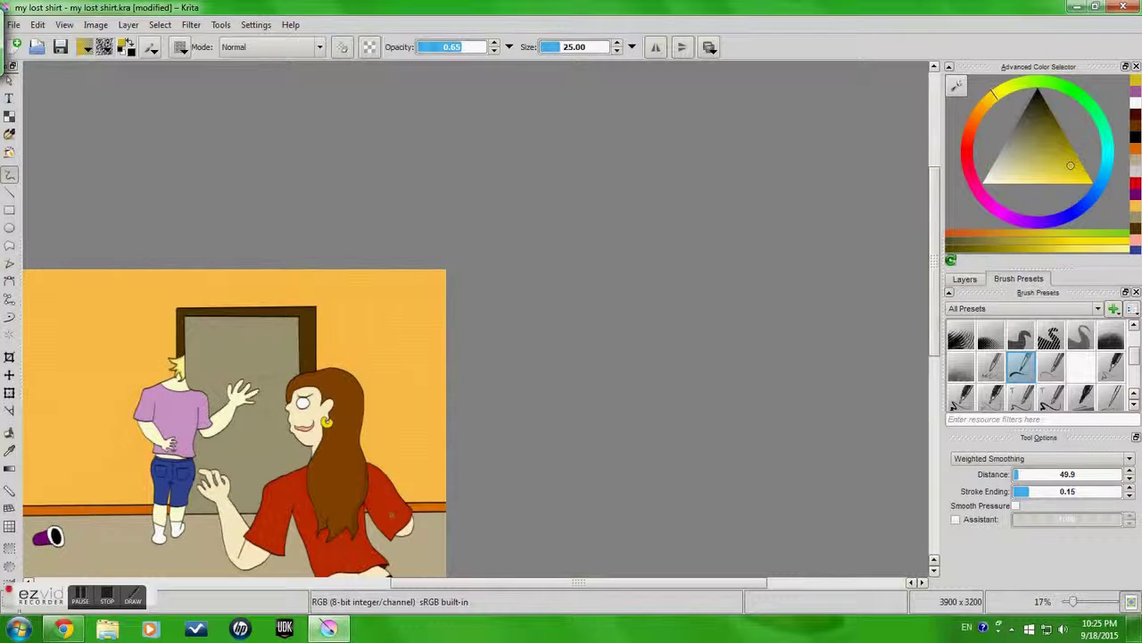
{"action": "left_click_drag", "start_coordinate": [564, 585], "coordinate": [476, 586]}
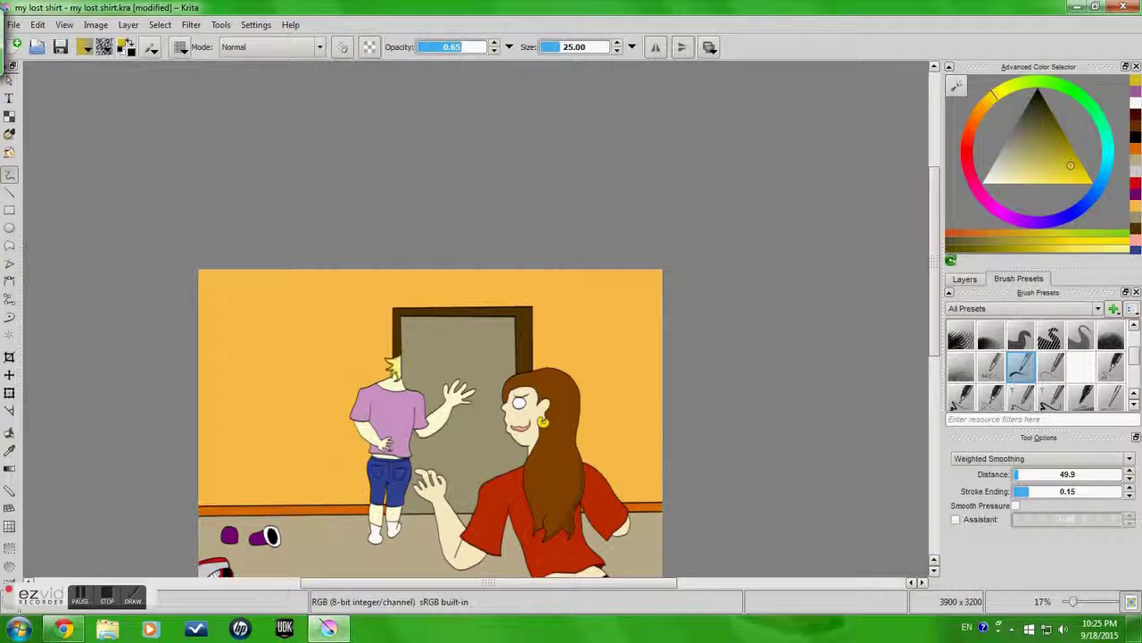
{"action": "left_click_drag", "start_coordinate": [937, 286], "coordinate": [936, 323]}
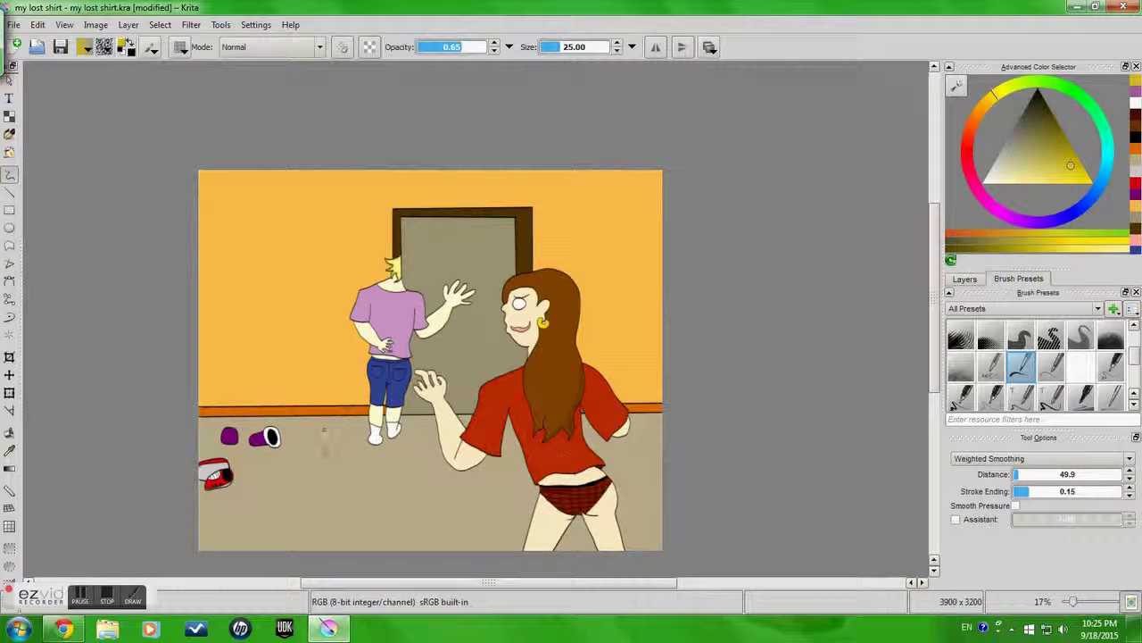
{"action": "left_click", "coordinate": [80, 598]}
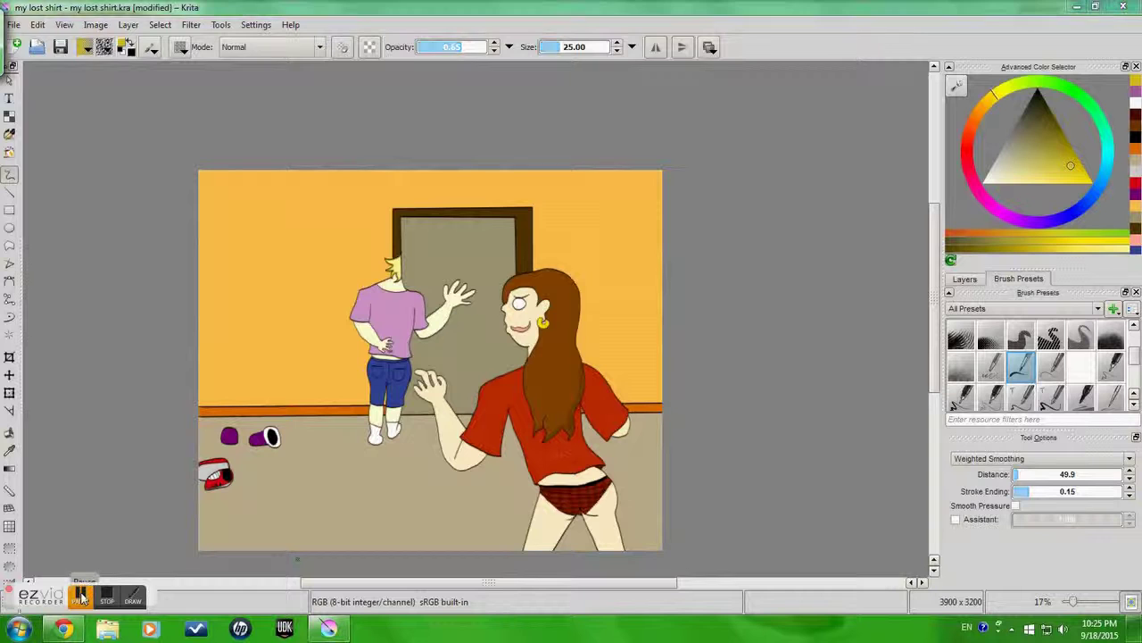